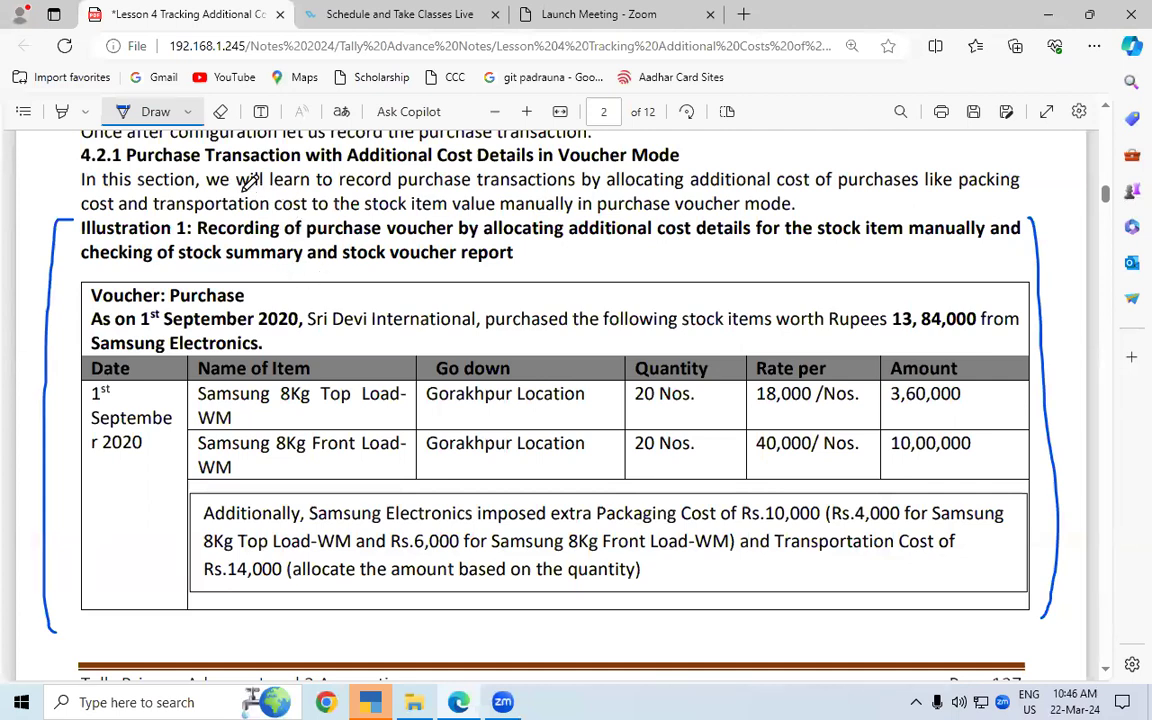
# Step: Underline the key phrases in section 4.2.1, including Additional Cost, Voucher Mode, cost of purchases, transportation and in purchase voucher mode
pyautogui.moveTo(347, 165); pyautogui.dragTo(433, 165)
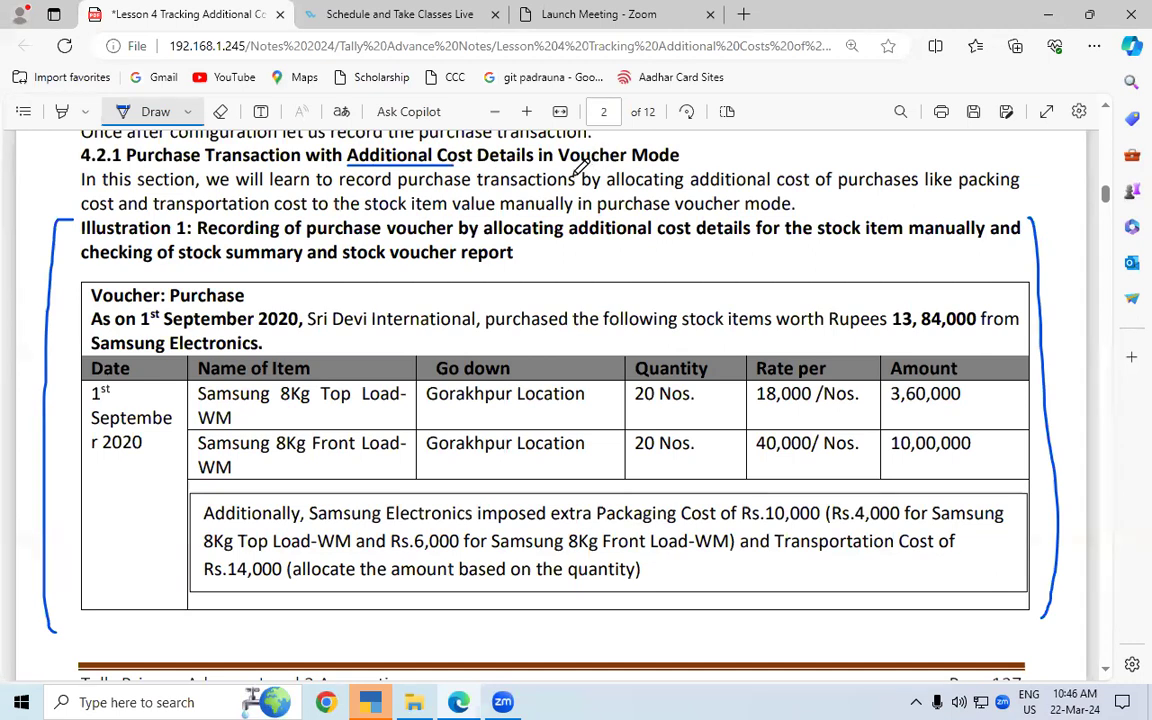
pyautogui.moveTo(561, 166); pyautogui.dragTo(682, 158)
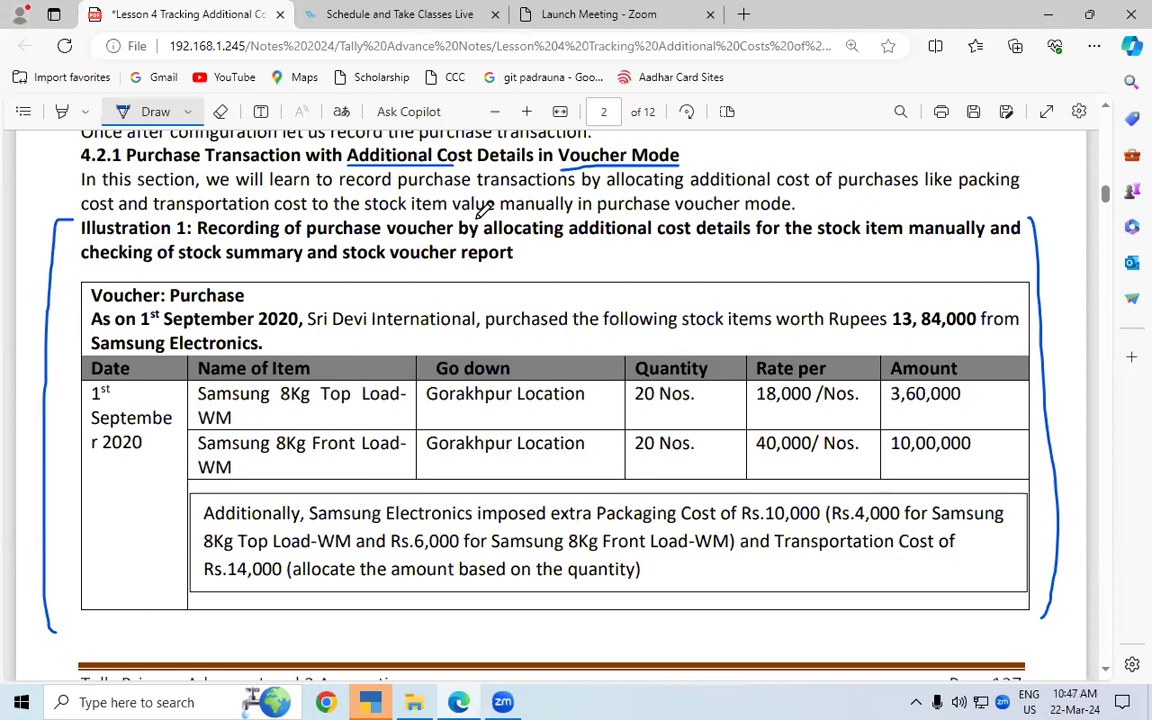
pyautogui.moveTo(138, 189); pyautogui.dragTo(196, 188)
pyautogui.moveTo(776, 196); pyautogui.dragTo(912, 194)
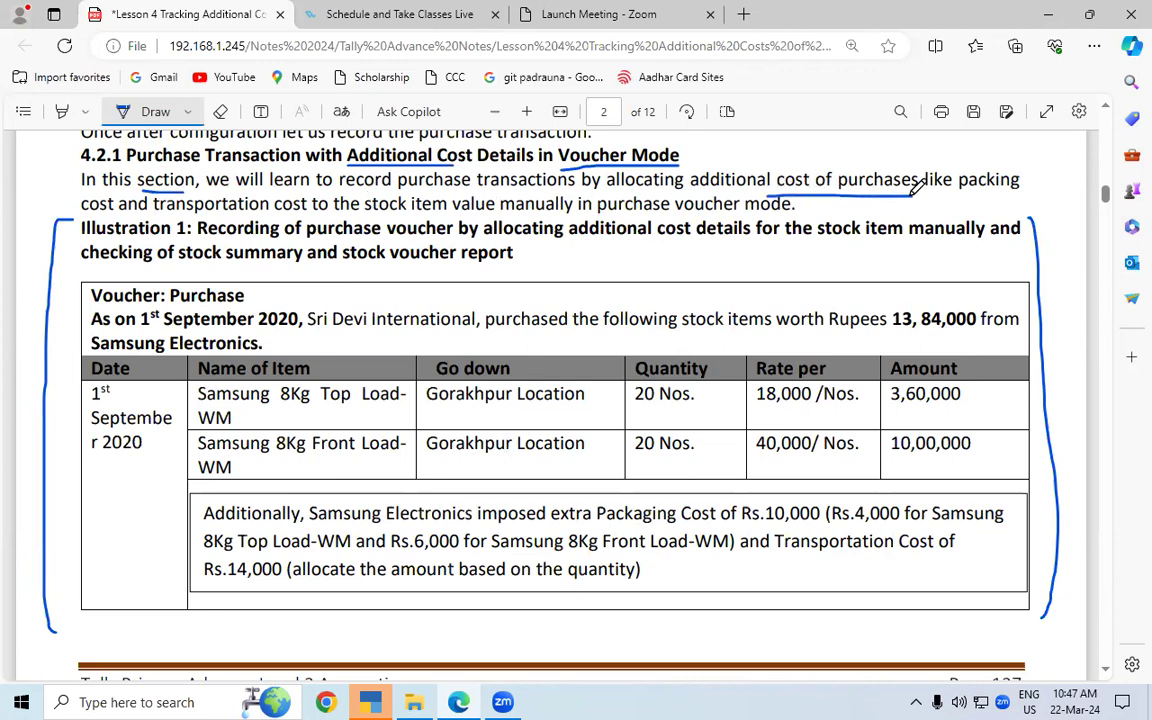
pyautogui.moveTo(82, 212); pyautogui.dragTo(268, 212)
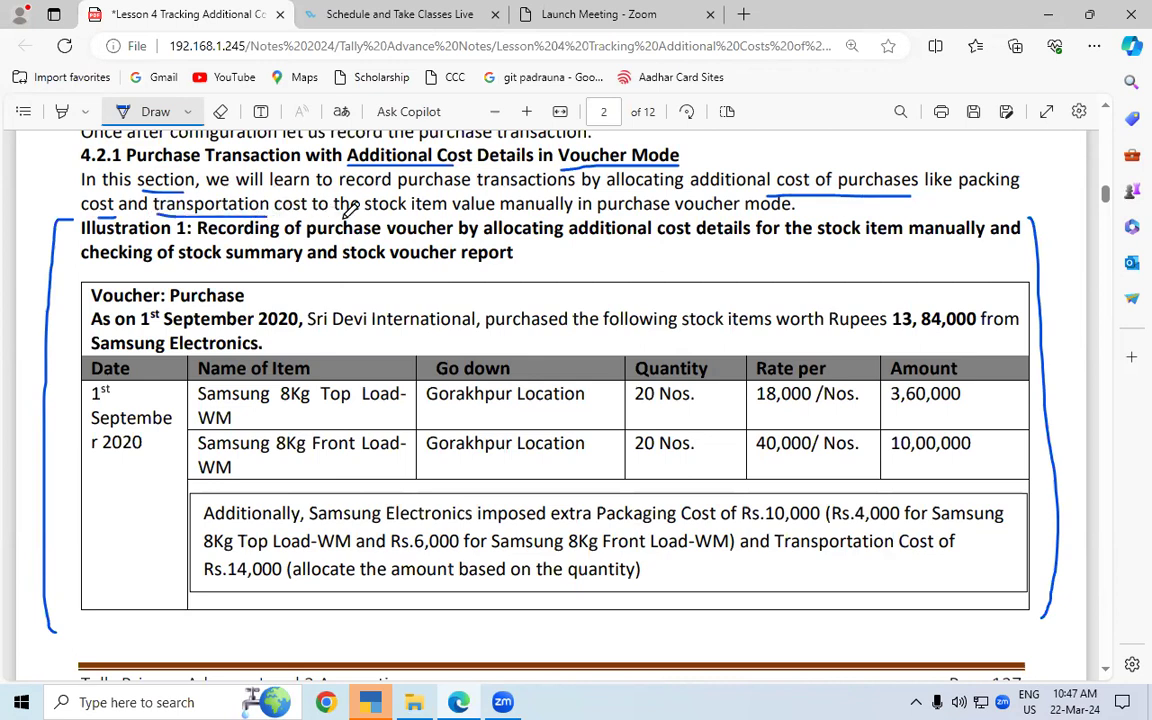
pyautogui.moveTo(411, 212); pyautogui.dragTo(790, 212)
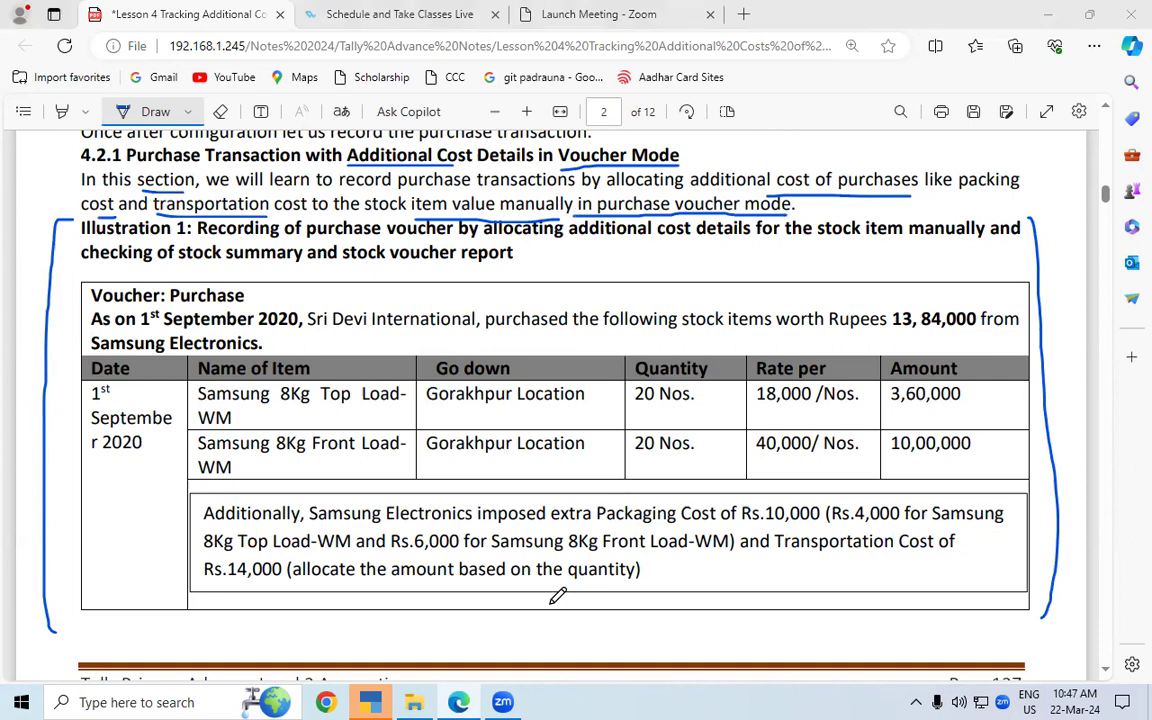
pyautogui.click(338, 268)
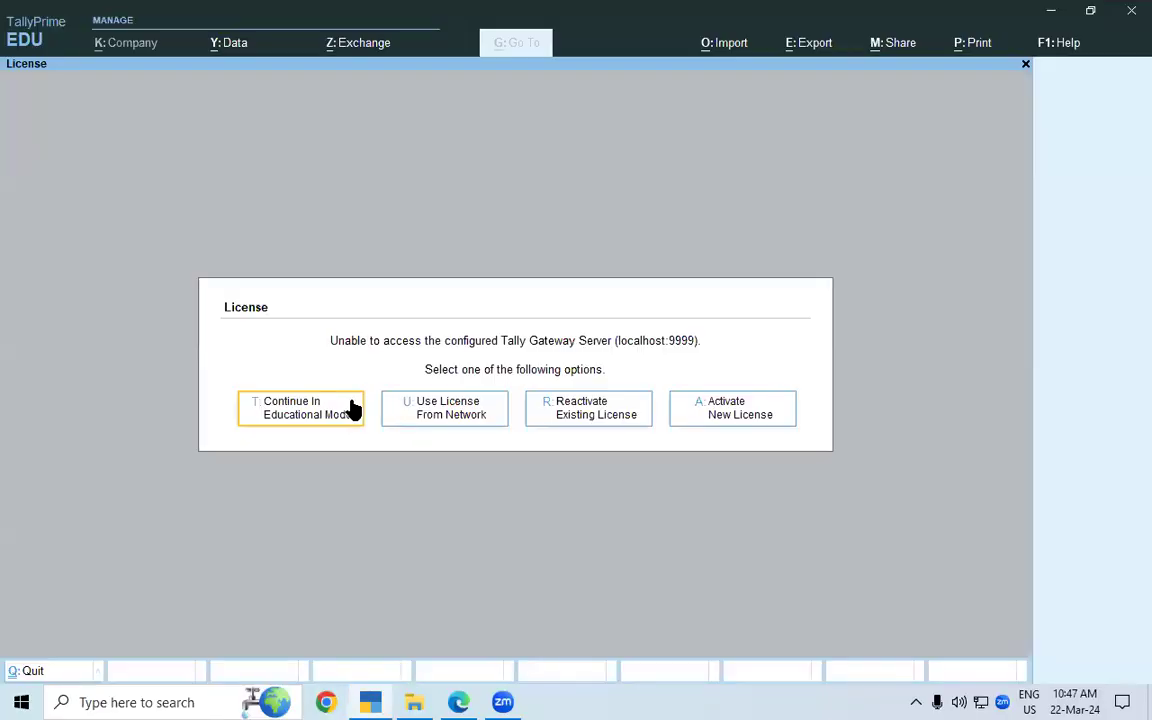
# Step: Continue TallyPrime in Educational Mode, skip the TallyVault password and load the company Sri Devi International 10.1
pyautogui.click(352, 406)
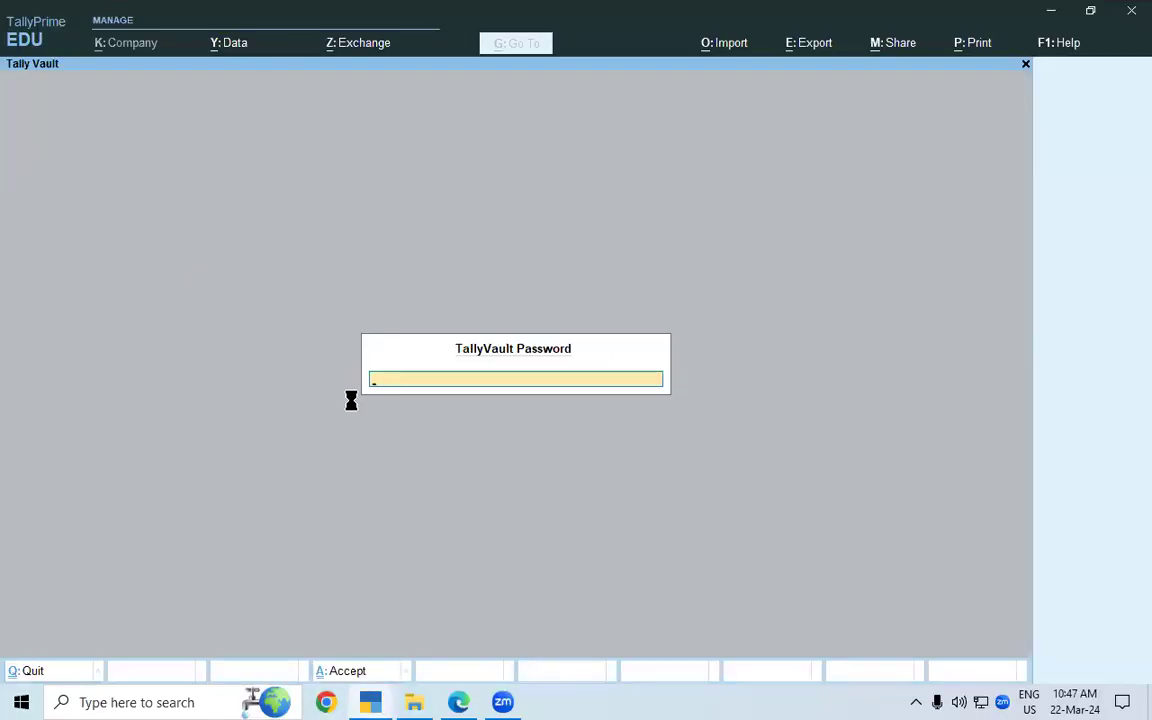
pyautogui.press('Escape')
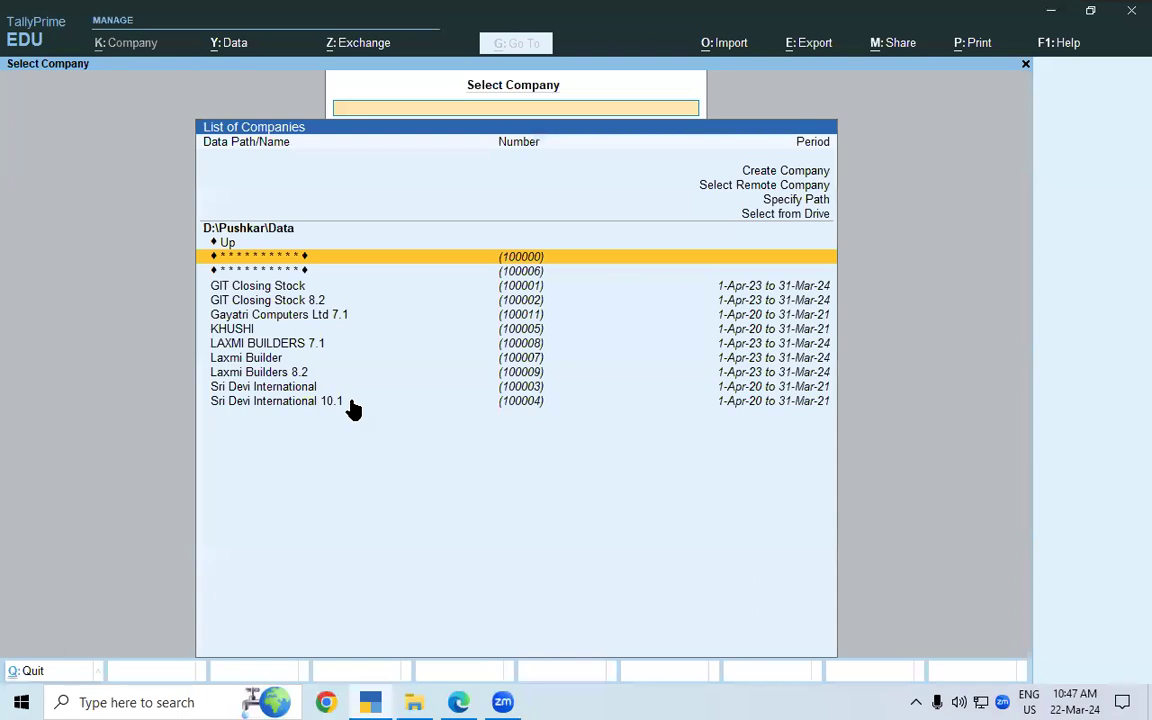
pyautogui.press('Down')
pyautogui.press('Down')
pyautogui.press('Down')
pyautogui.press('Down')
pyautogui.press('Down')
pyautogui.press('Down')
pyautogui.press('Down')
pyautogui.press('Down')
pyautogui.press('Down')
pyautogui.press('Down')
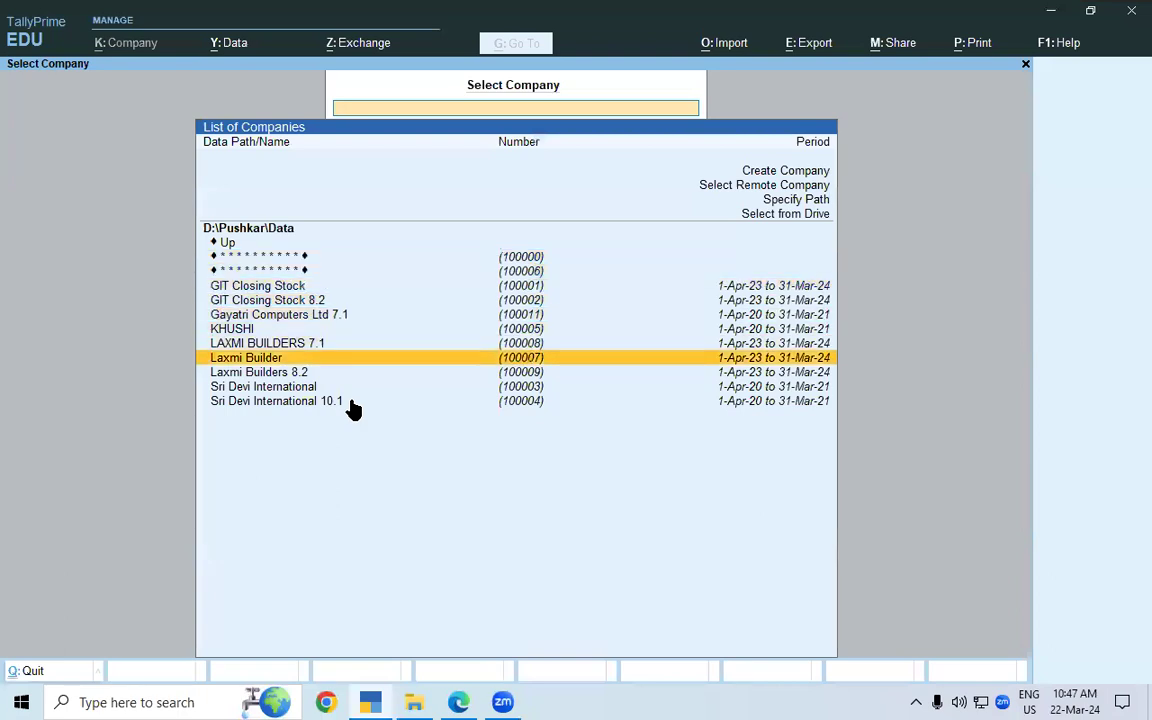
pyautogui.press('Return')
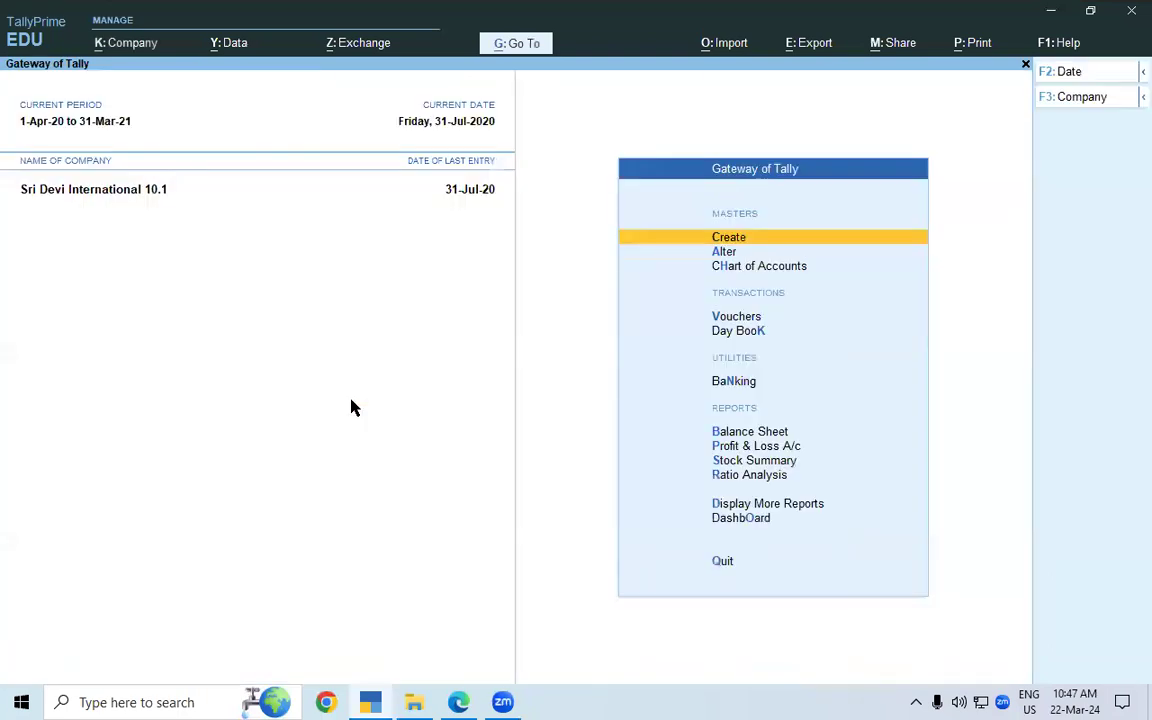
# Step: Examine the Track Additional Costs for Purchases setting in the Purchase voucher type and return to the Gateway without saving
pyautogui.press('Down')
pyautogui.press('Down')
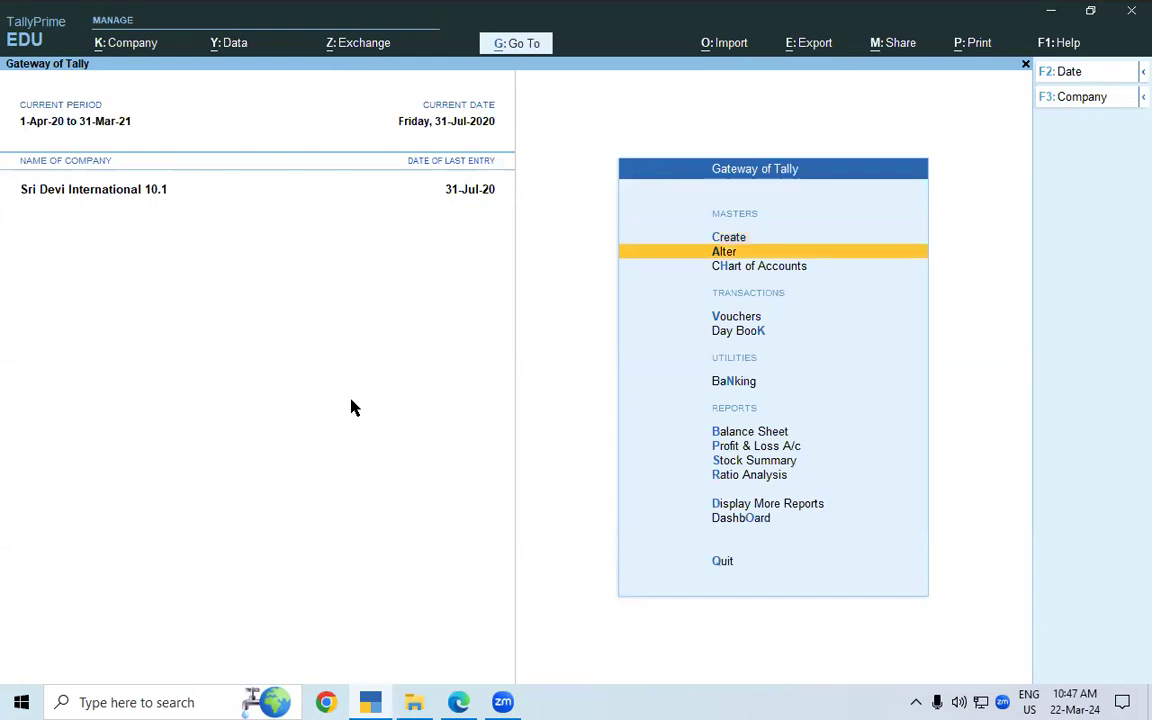
pyautogui.press('Up')
pyautogui.press('Return')
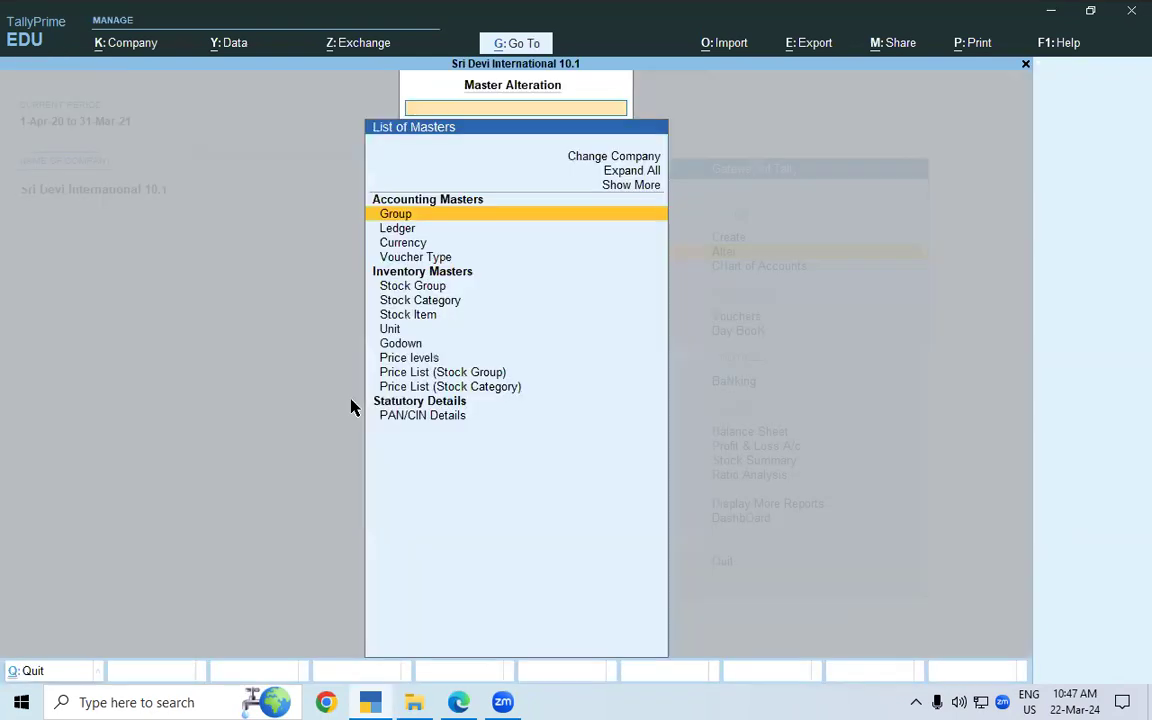
pyautogui.press('Down')
pyautogui.press('Down')
pyautogui.press('Down')
pyautogui.press('Return')
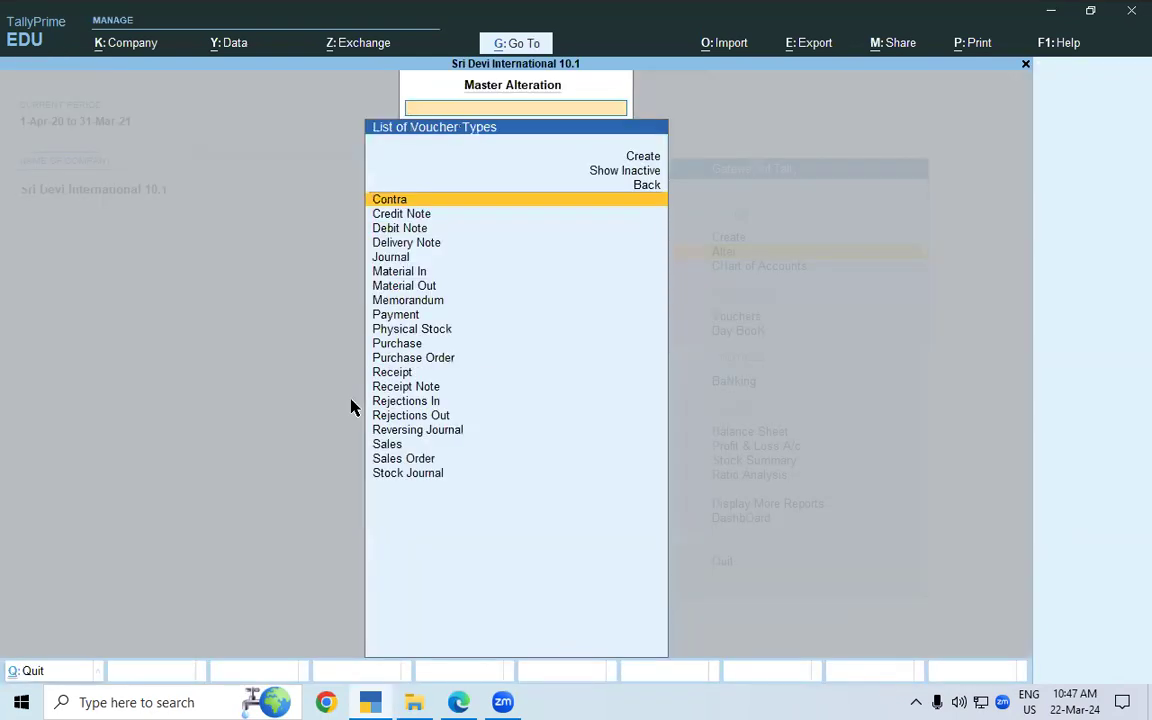
pyautogui.write('pu')
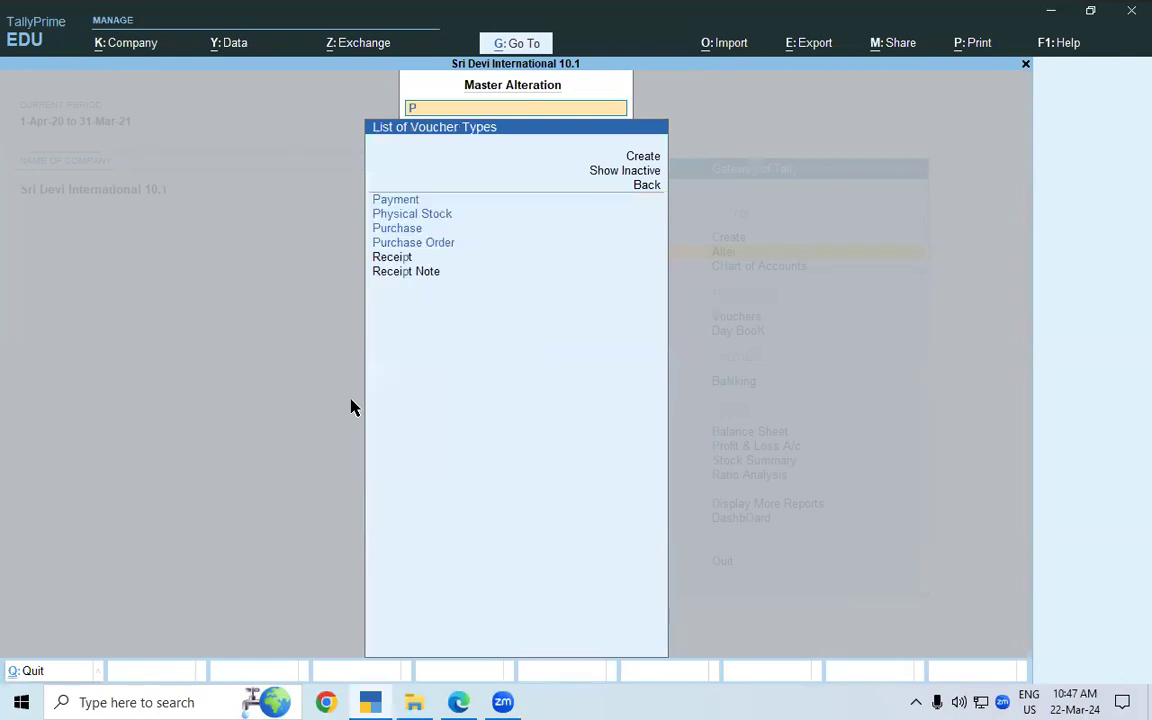
pyautogui.press('Return')
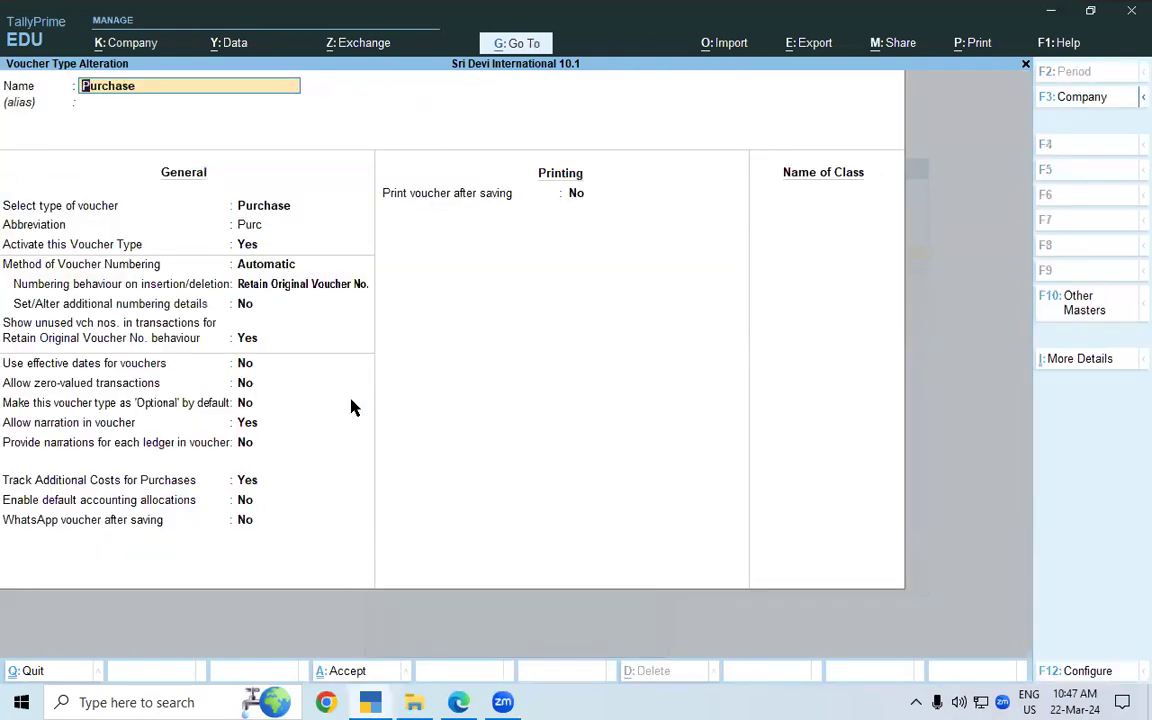
pyautogui.click(73, 484)
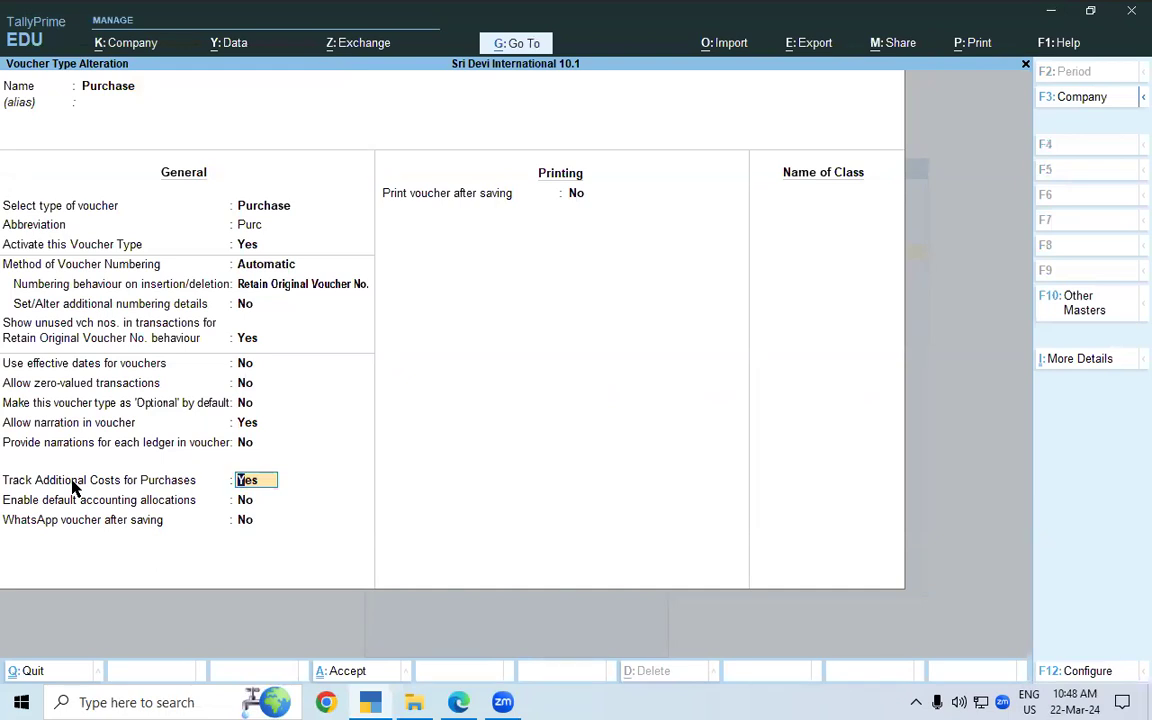
pyautogui.hotkey('ctrl', 'q')
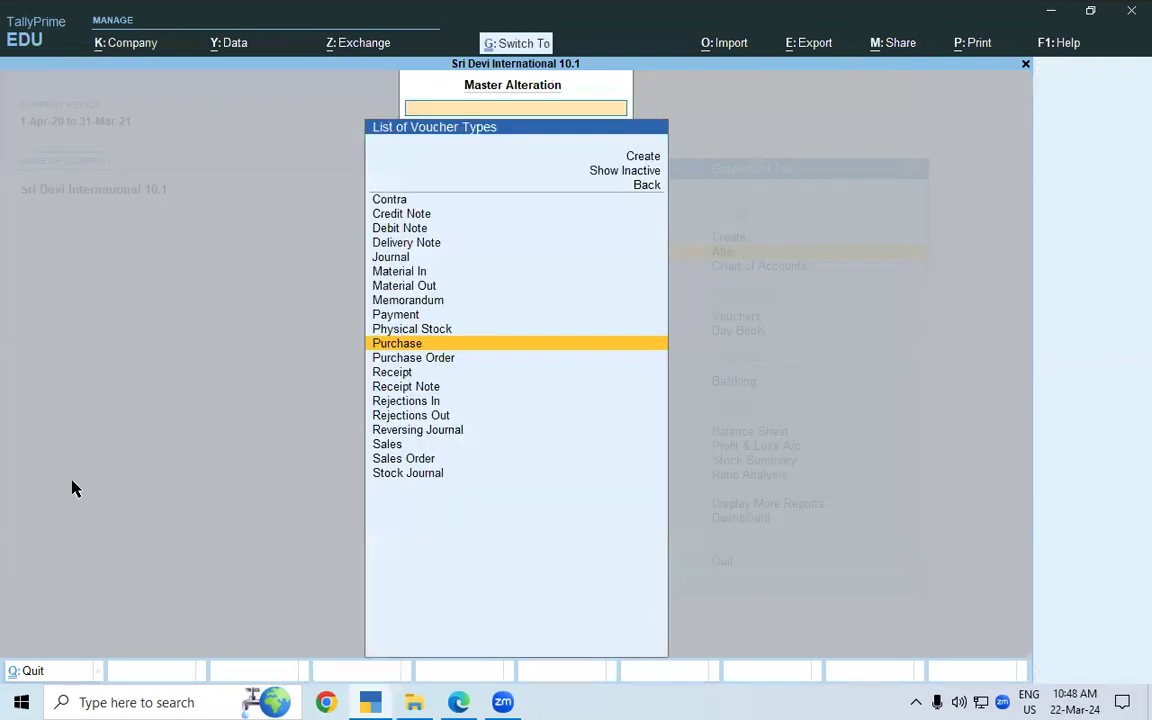
pyautogui.press('Escape')
pyautogui.press('Escape')
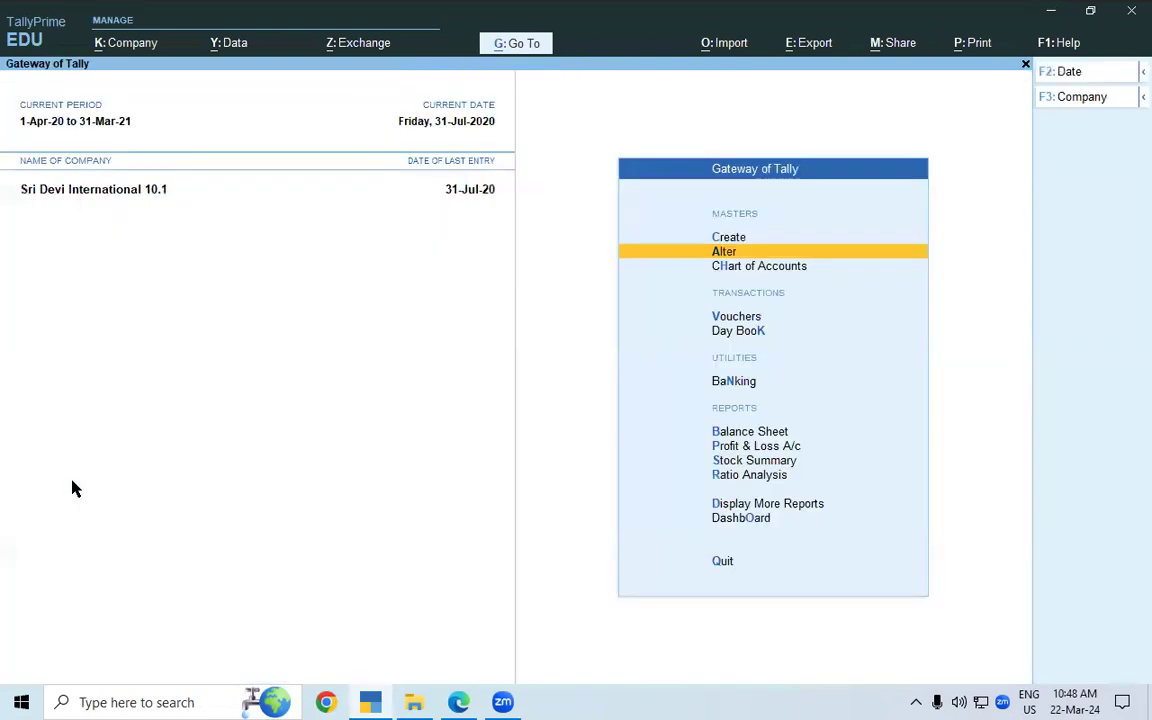
# Step: Open the Purchase voucher type for alteration from the list of accounting masters
pyautogui.press('Return')
pyautogui.press('Down')
pyautogui.press('Down')
pyautogui.press('Down')
pyautogui.press('Return')
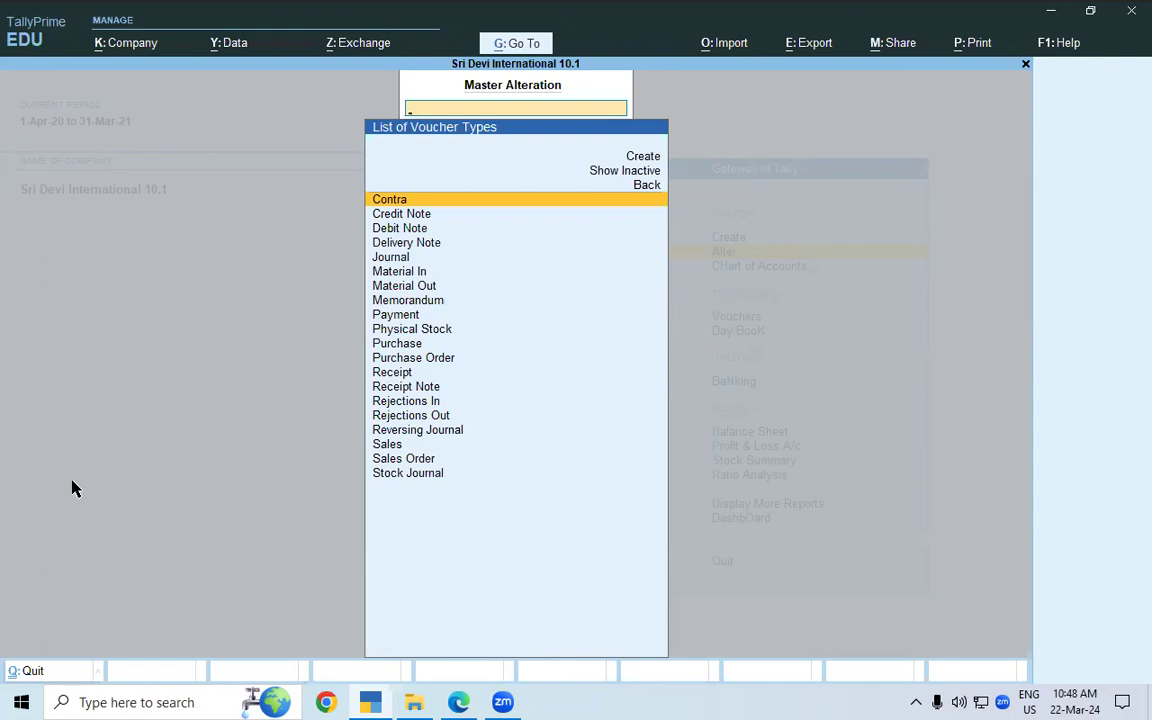
pyautogui.write('PU')
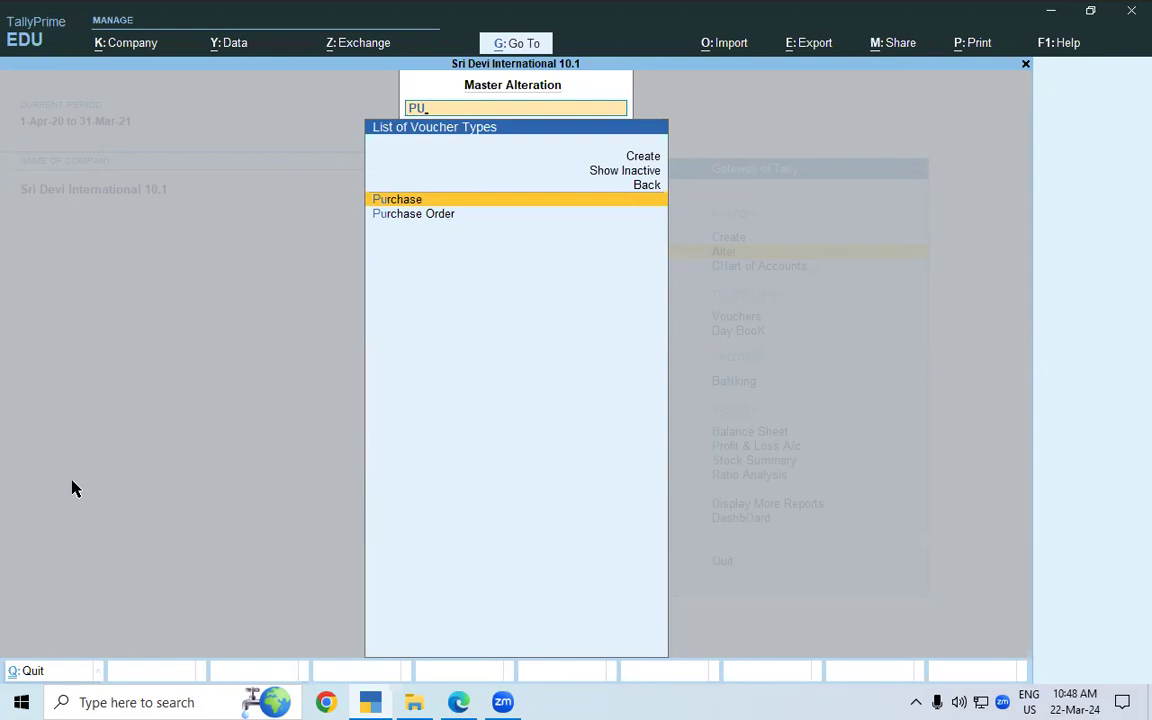
pyautogui.press('Return')
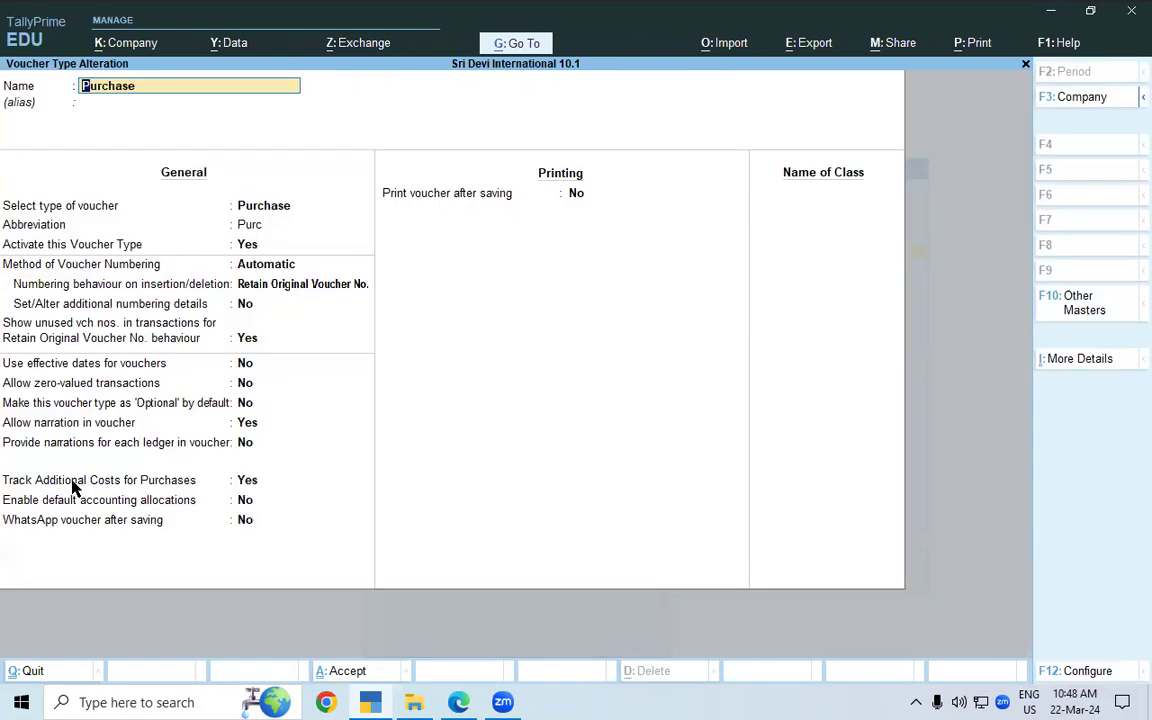
# Step: Keep Track Additional Costs for Purchases at Yes, save the Purchase voucher type and return to the Gateway of Tally
pyautogui.press('Return')
pyautogui.press('Return')
pyautogui.press('Return')
pyautogui.press('Return')
pyautogui.press('Return')
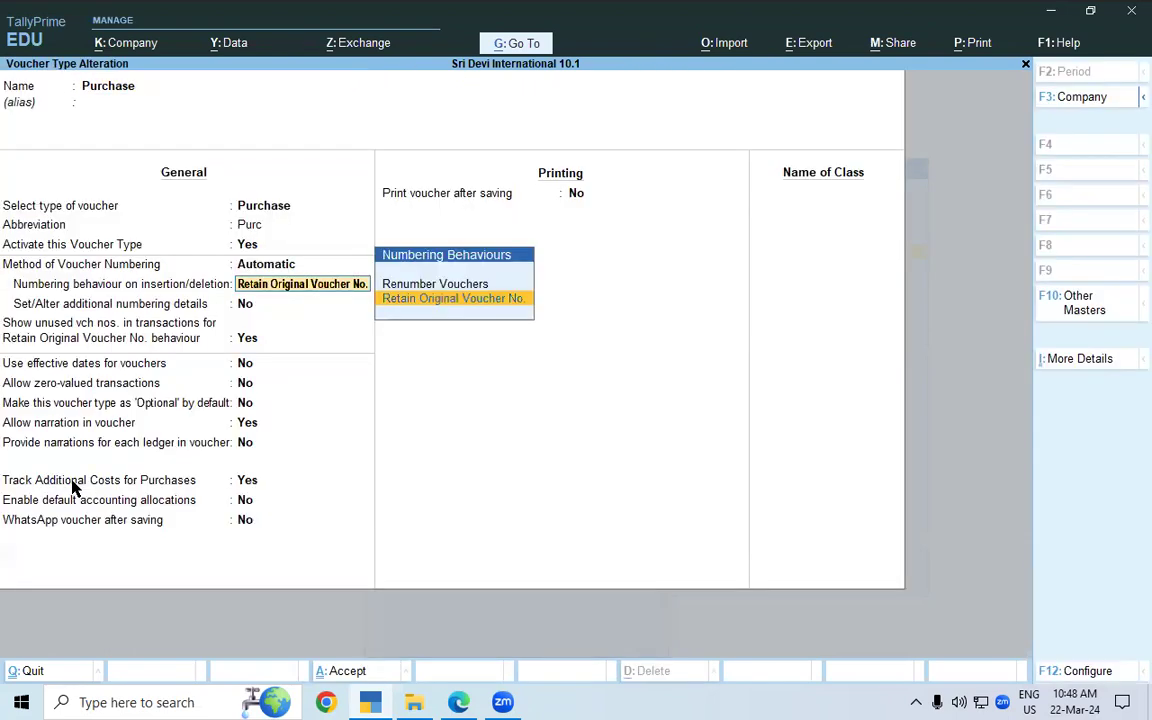
pyautogui.press('Return')
pyautogui.press('Return')
pyautogui.press('Return')
pyautogui.press('Return')
pyautogui.press('Return')
pyautogui.press('Return')
pyautogui.press('Return')
pyautogui.press('Return')
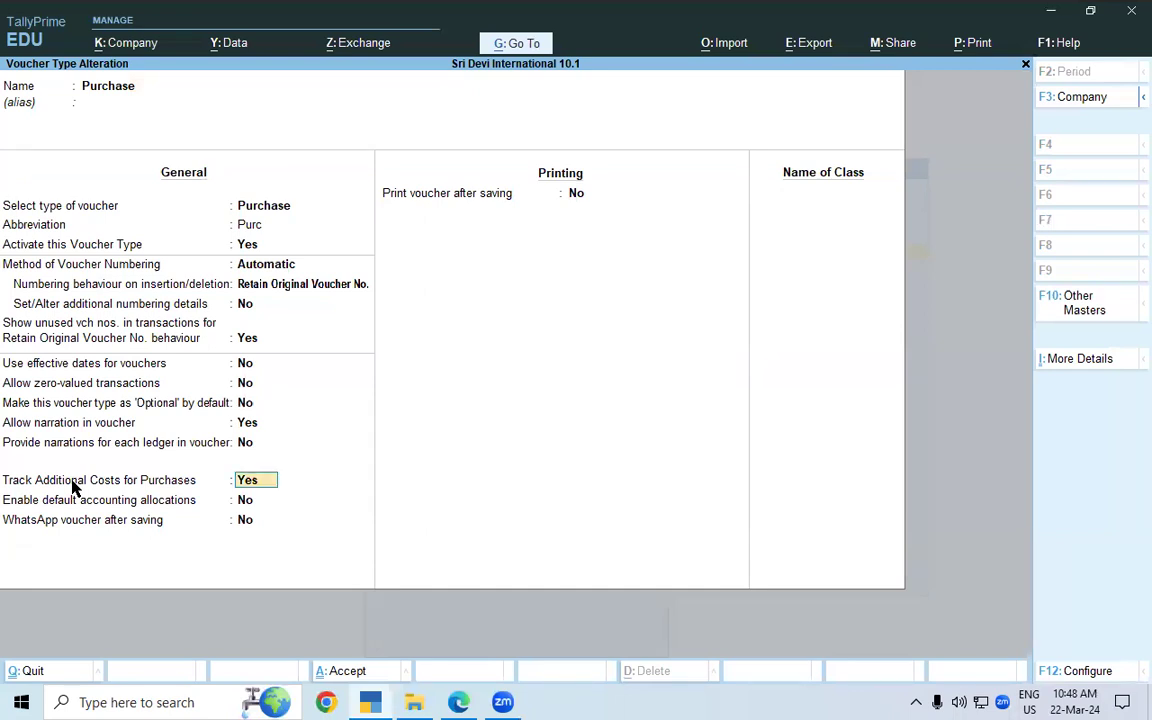
pyautogui.press('ctrl')
pyautogui.hotkey('ctrl', 'a')
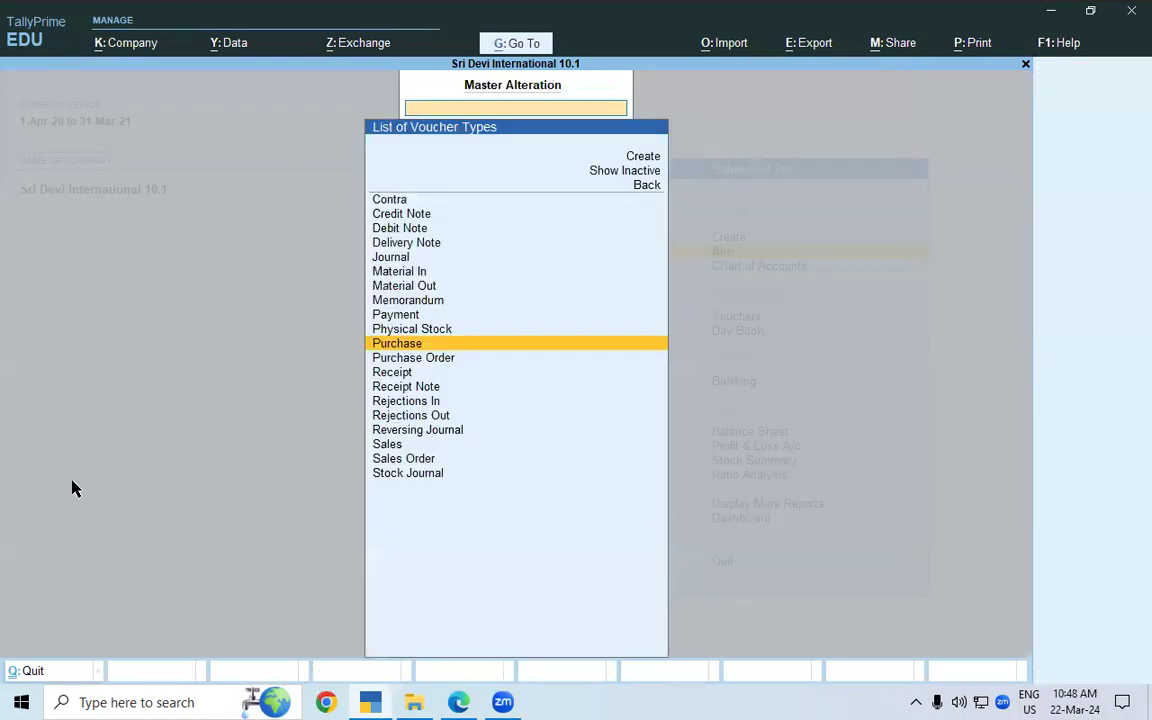
pyautogui.press('Escape')
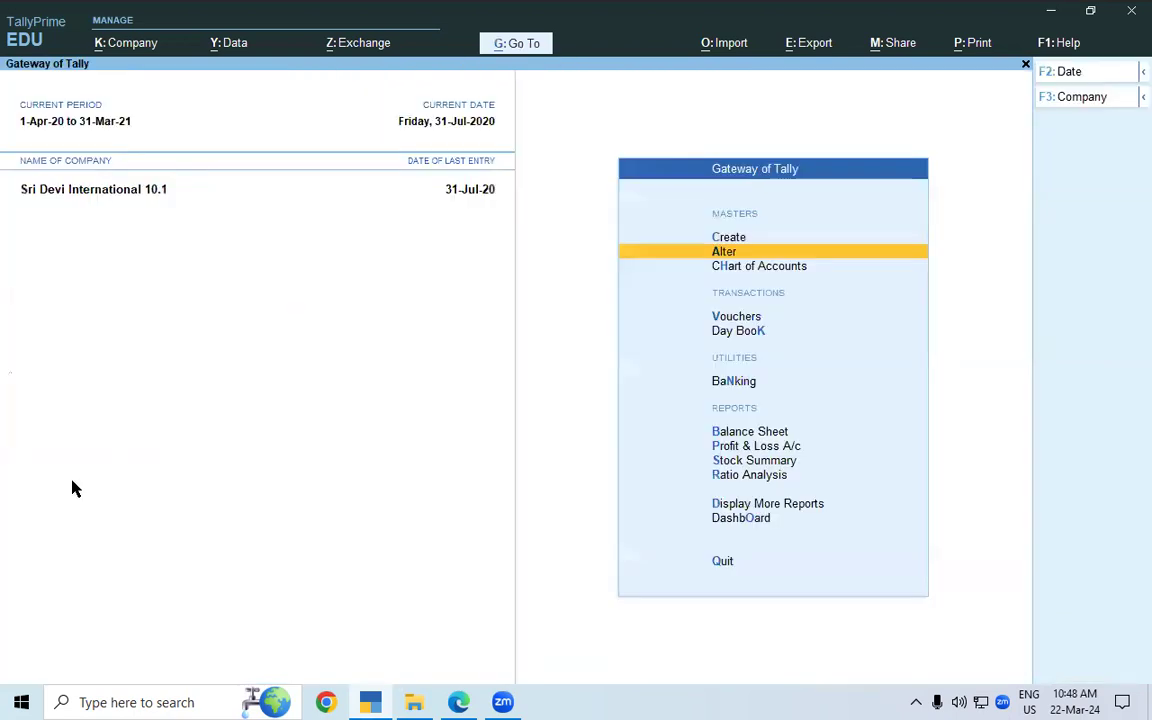
# Step: Start a new Purchase voucher from the Gateway's voucher entry
pyautogui.press('Down')
pyautogui.press('Down')
pyautogui.press('Return')
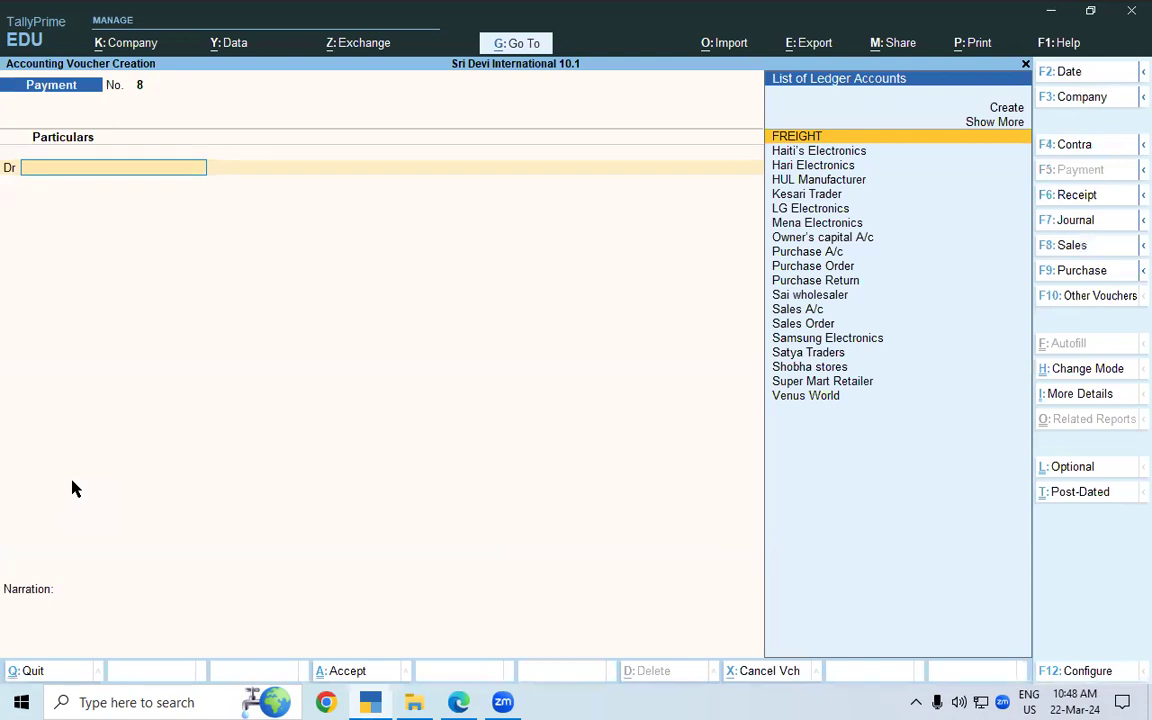
pyautogui.press('F9')
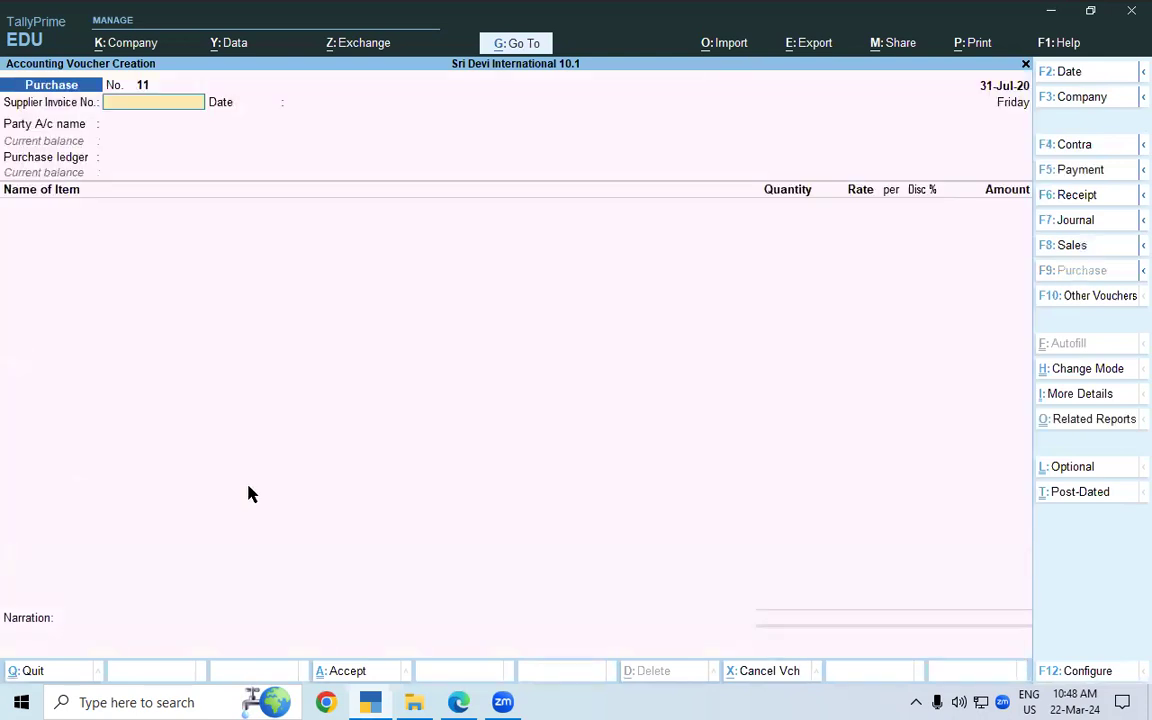
# Step: Check the illustration in the PDF, enter supplier invoice number 55 in the purchase voucher and accept the date 31-Jul-20
pyautogui.hotkey('alt', 'Tab')
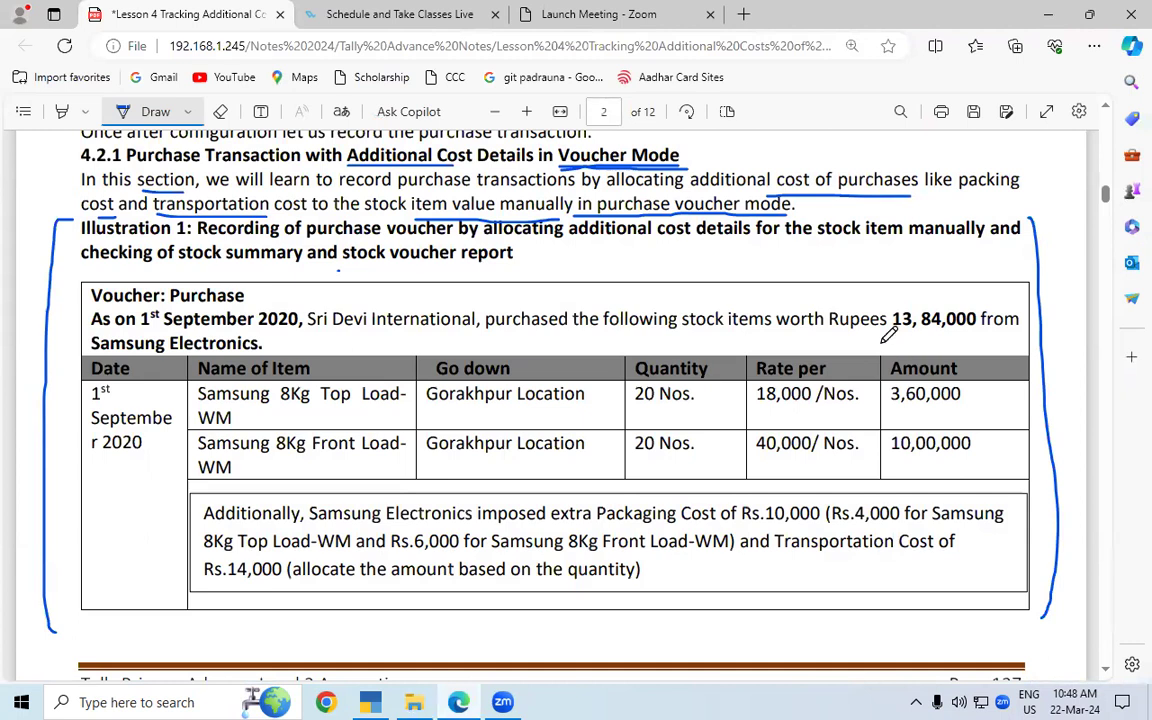
pyautogui.click(370, 702)
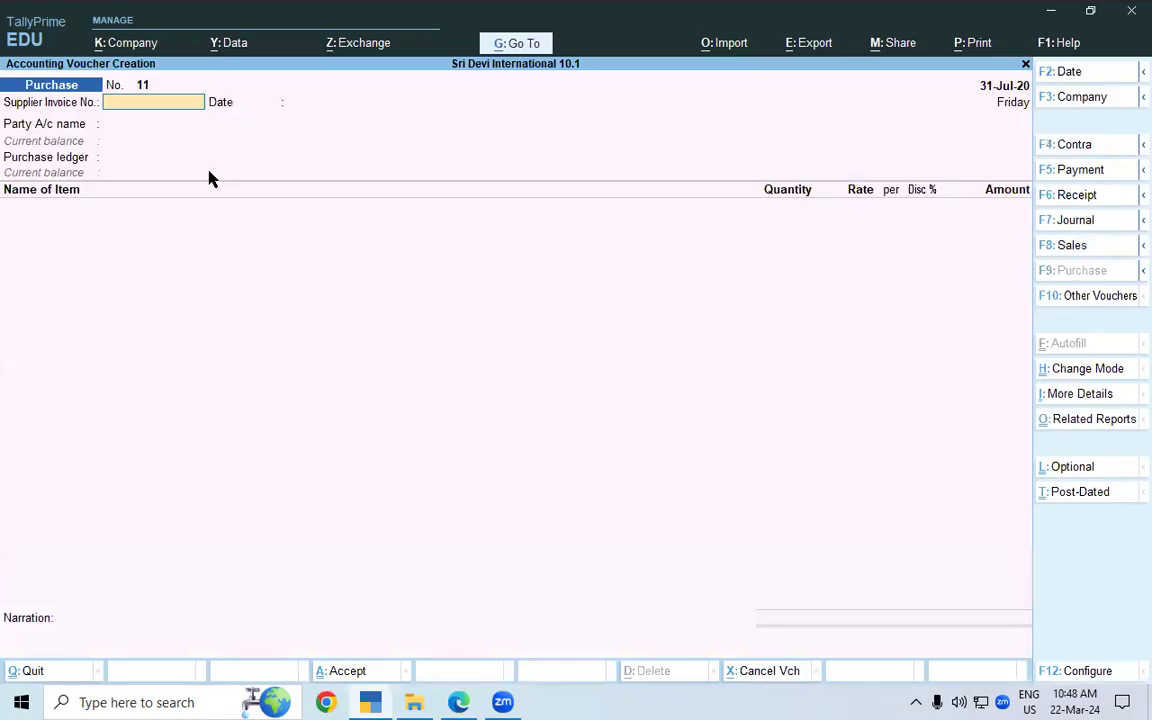
pyautogui.write('55')
pyautogui.press('Return')
pyautogui.press('Return')
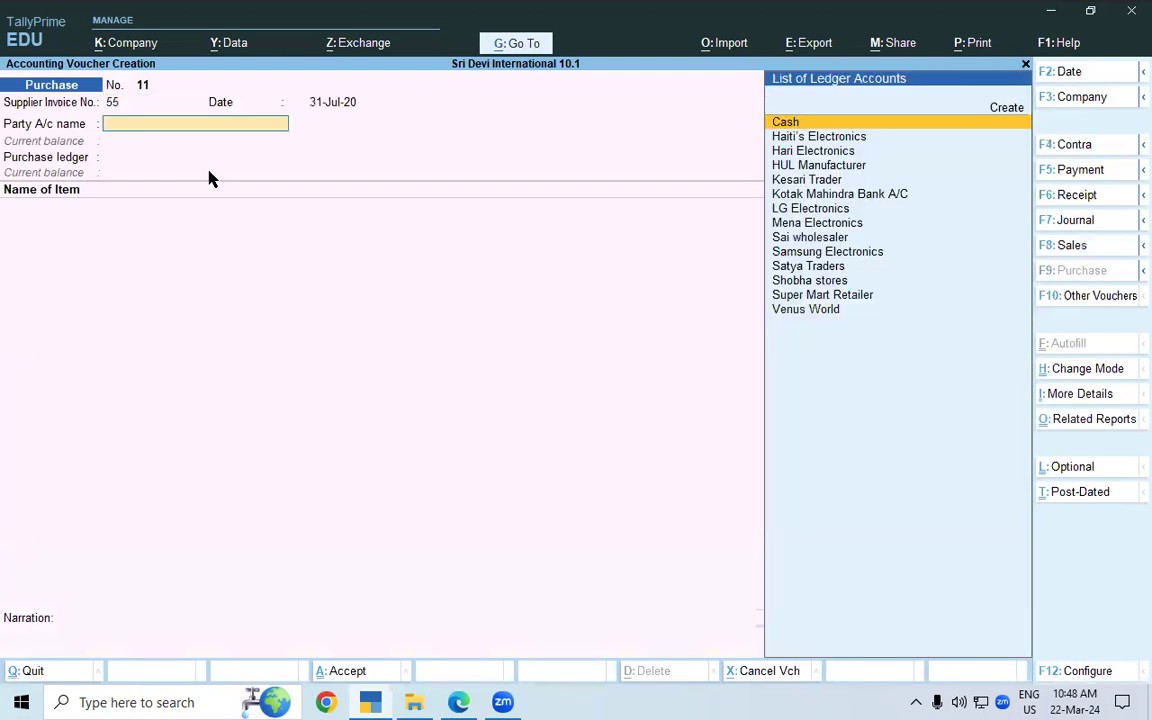
# Step: Consult the PDF again, change the purchase voucher's mode to As Voucher and advance to the first credit ledger entry
pyautogui.hotkey('alt', 'Tab')
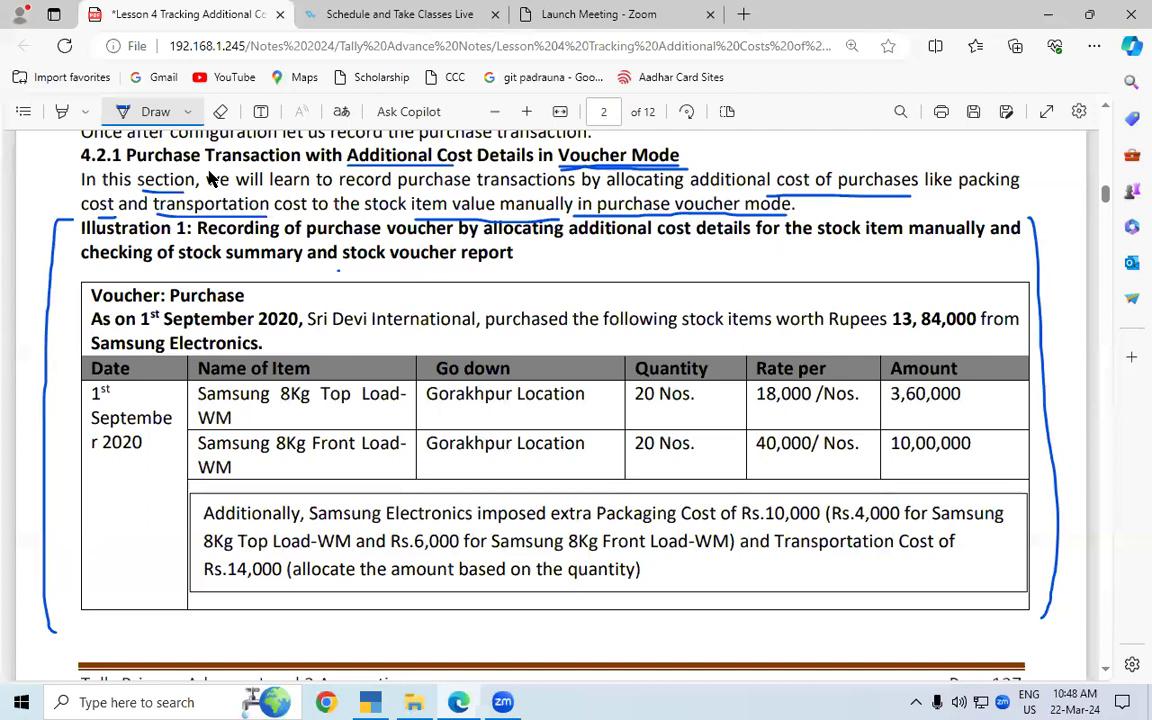
pyautogui.hotkey('alt', 'Tab')
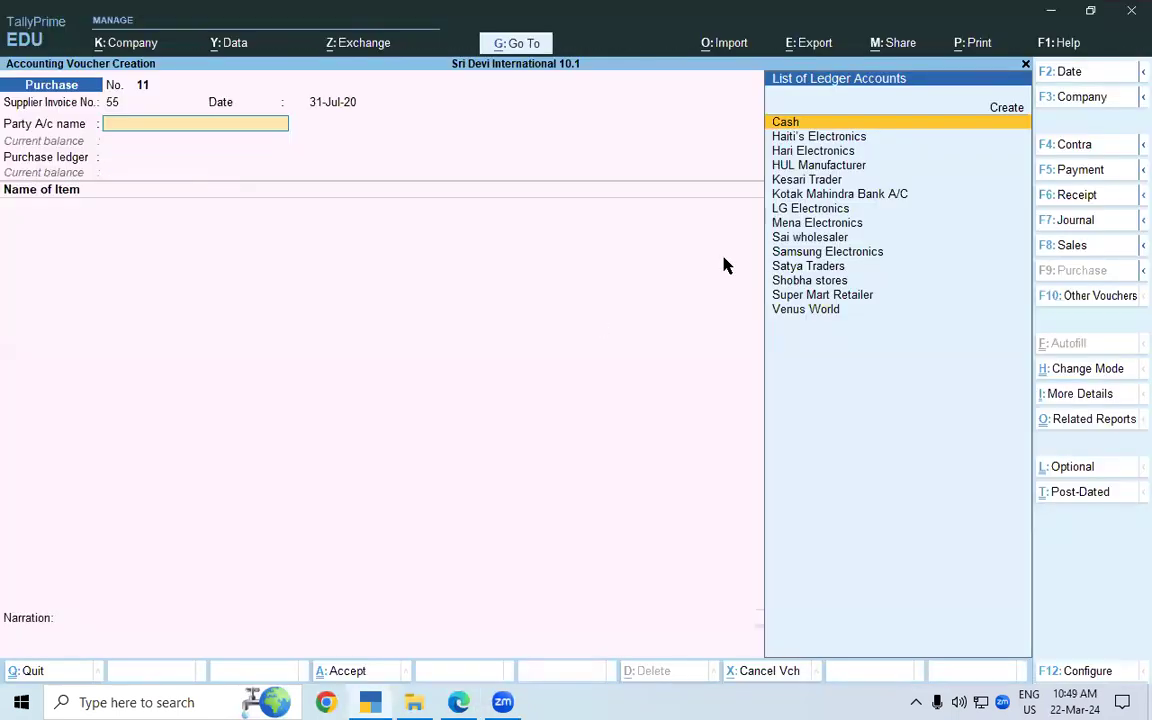
pyautogui.click(1112, 370)
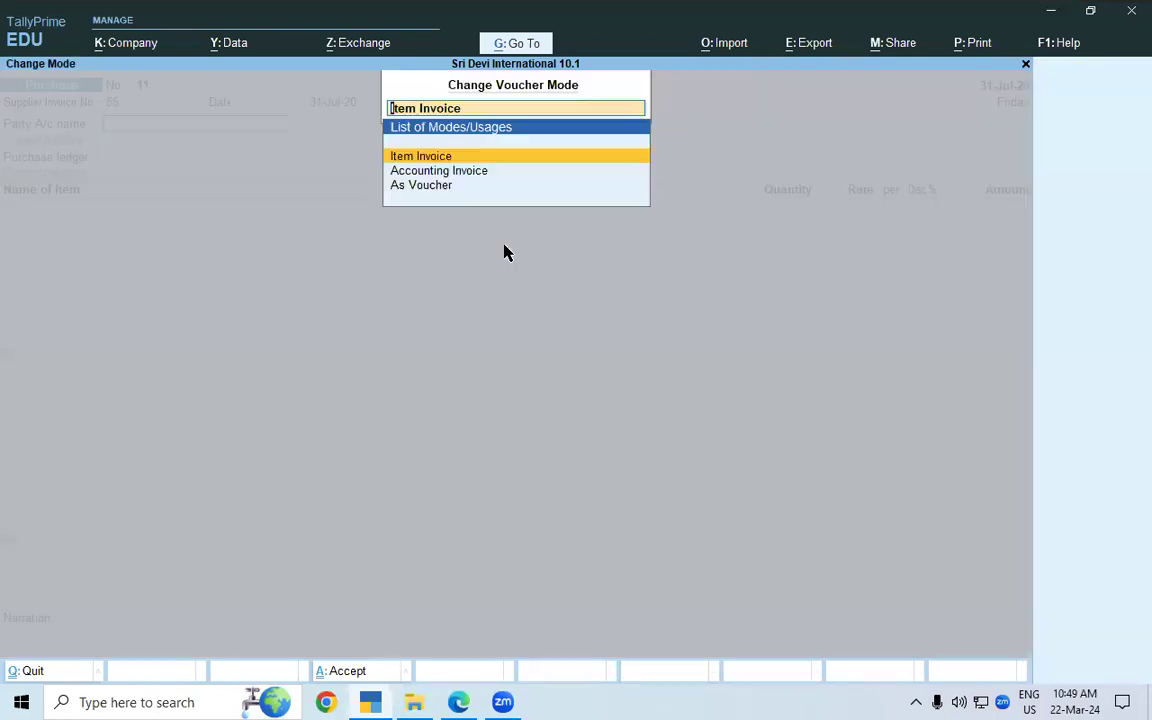
pyautogui.click(423, 186)
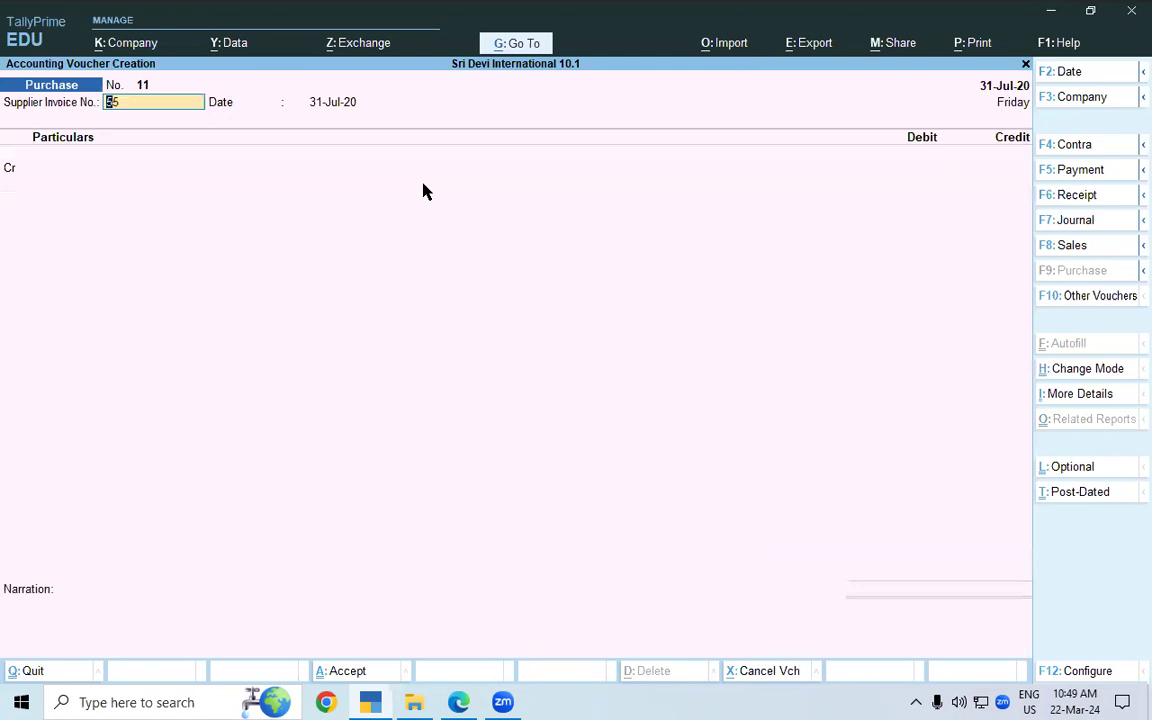
pyautogui.press('Return')
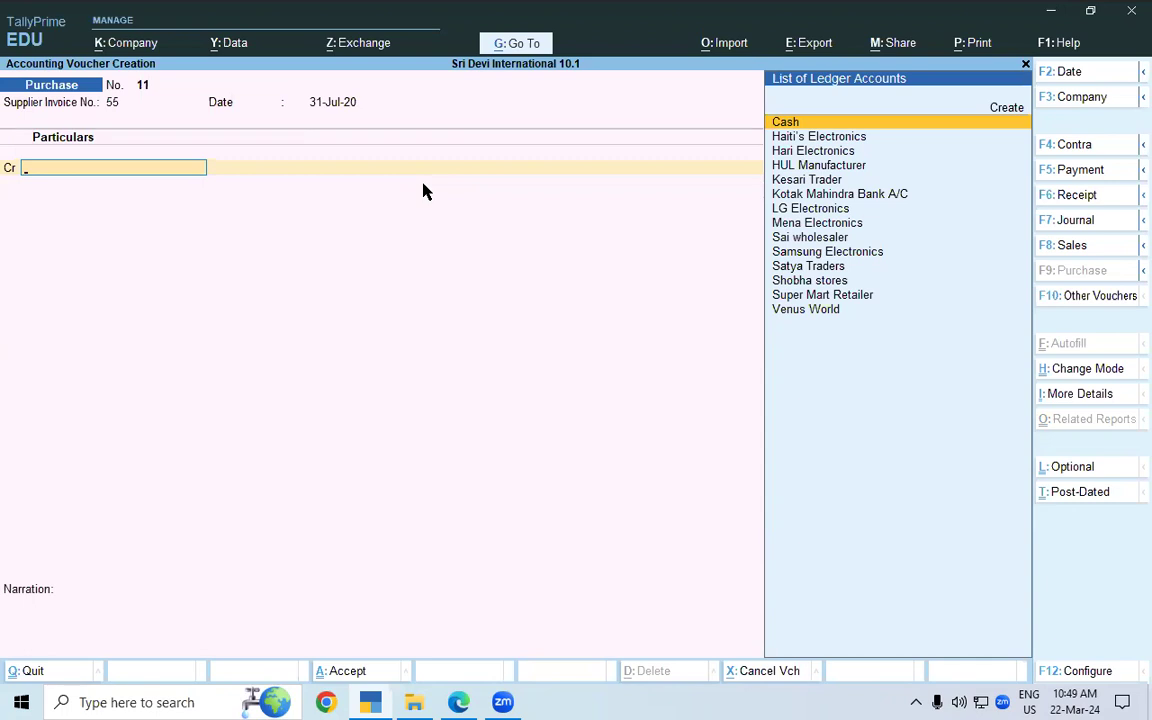
# Step: Choose Samsung Electronics as the credited ledger in the purchase voucher
pyautogui.write('SA')
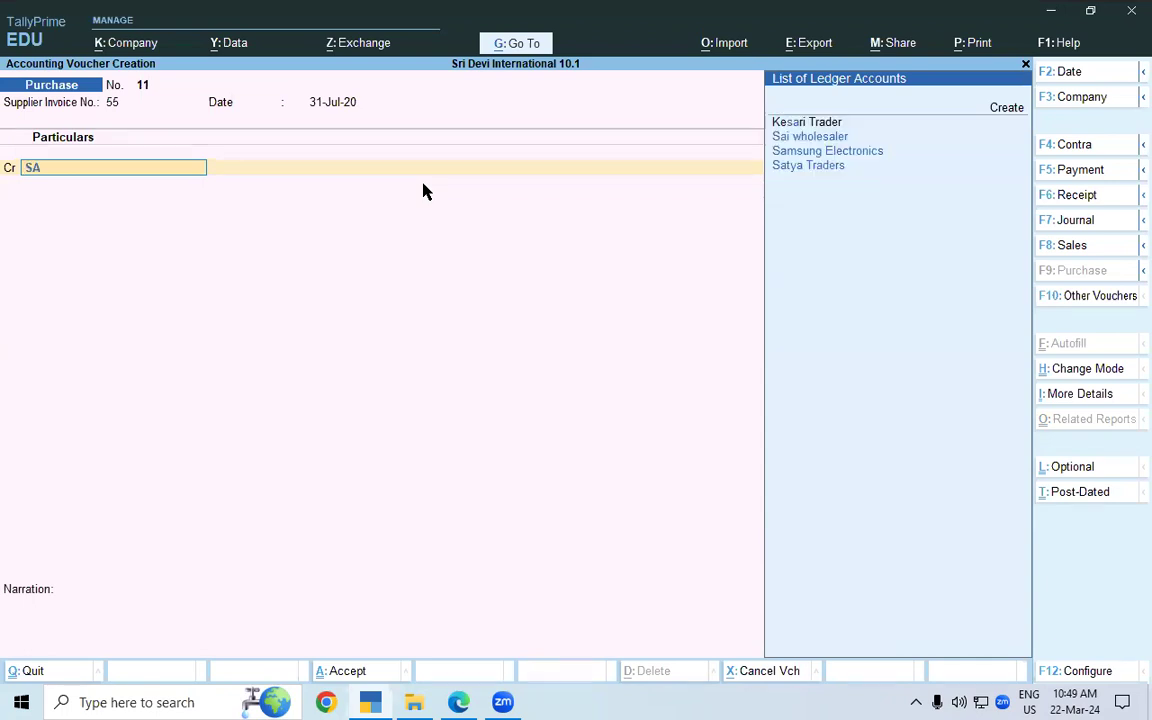
pyautogui.press('Down')
pyautogui.press('Down')
pyautogui.press('Return')
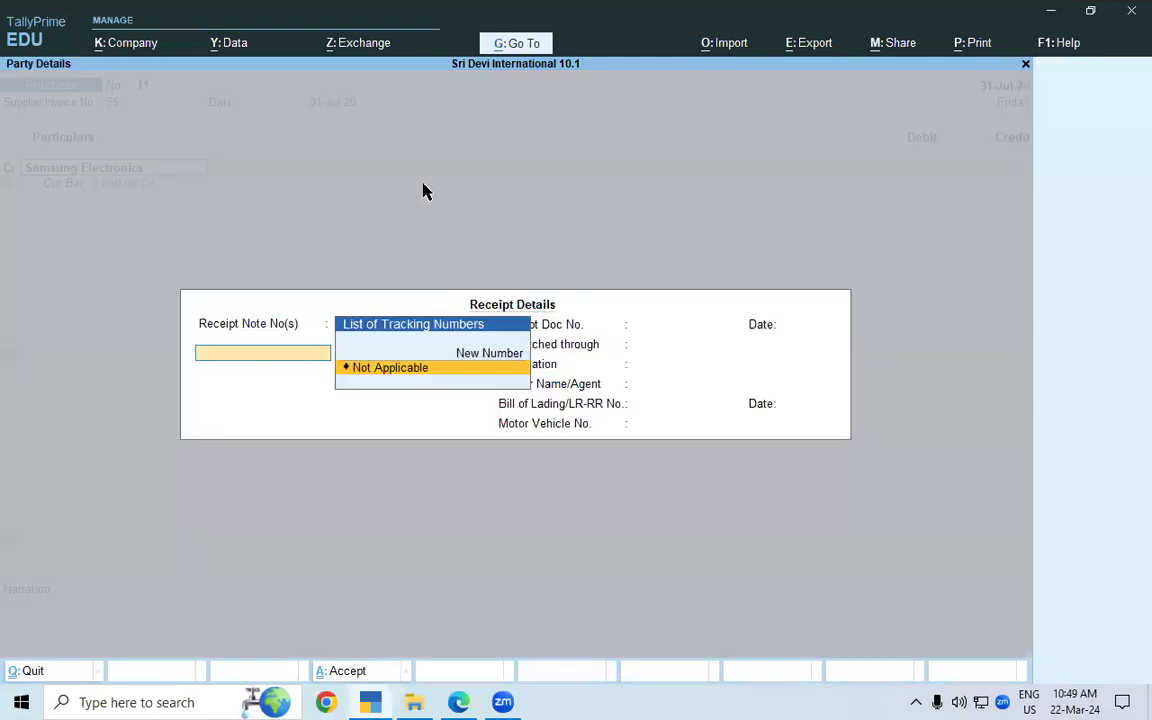
# Step: Set the receipt note number to Not Applicable and accept the remaining receipt and party details as they are
pyautogui.press('Return')
pyautogui.press('Return')
pyautogui.press('Return')
pyautogui.press('Return')
pyautogui.press('Return')
pyautogui.press('Return')
pyautogui.press('Return')
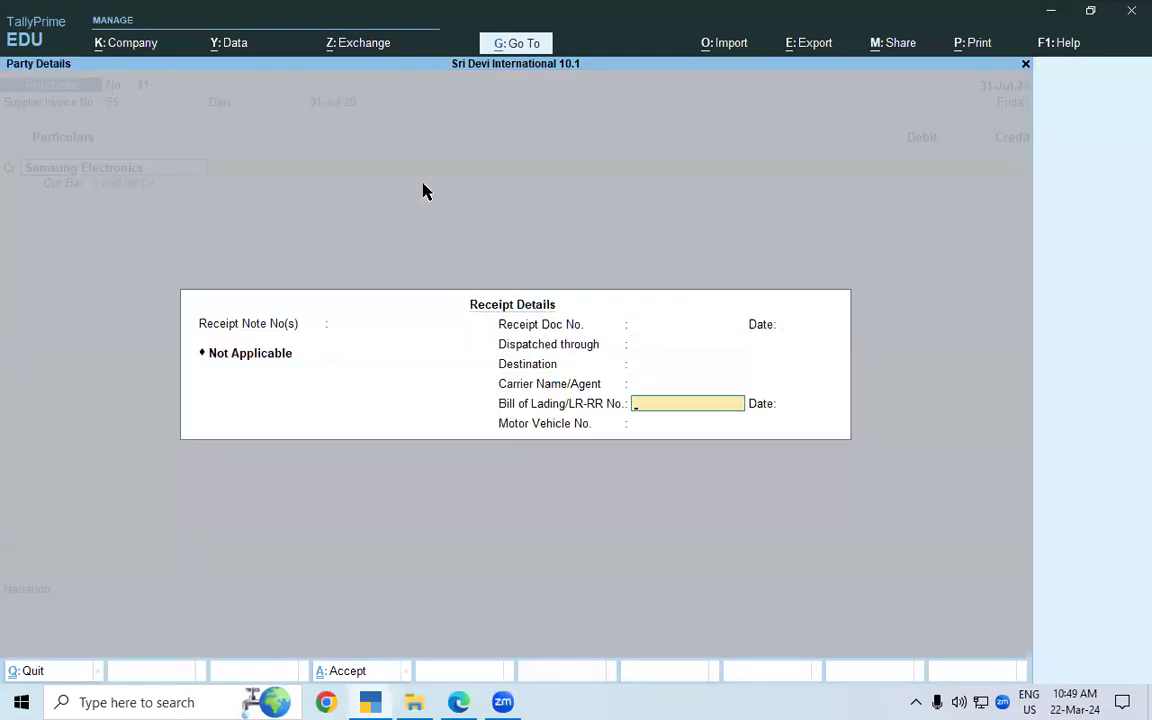
pyautogui.press('Return')
pyautogui.press('Return')
pyautogui.press('Return')
pyautogui.press('Return')
pyautogui.press('Return')
pyautogui.press('Return')
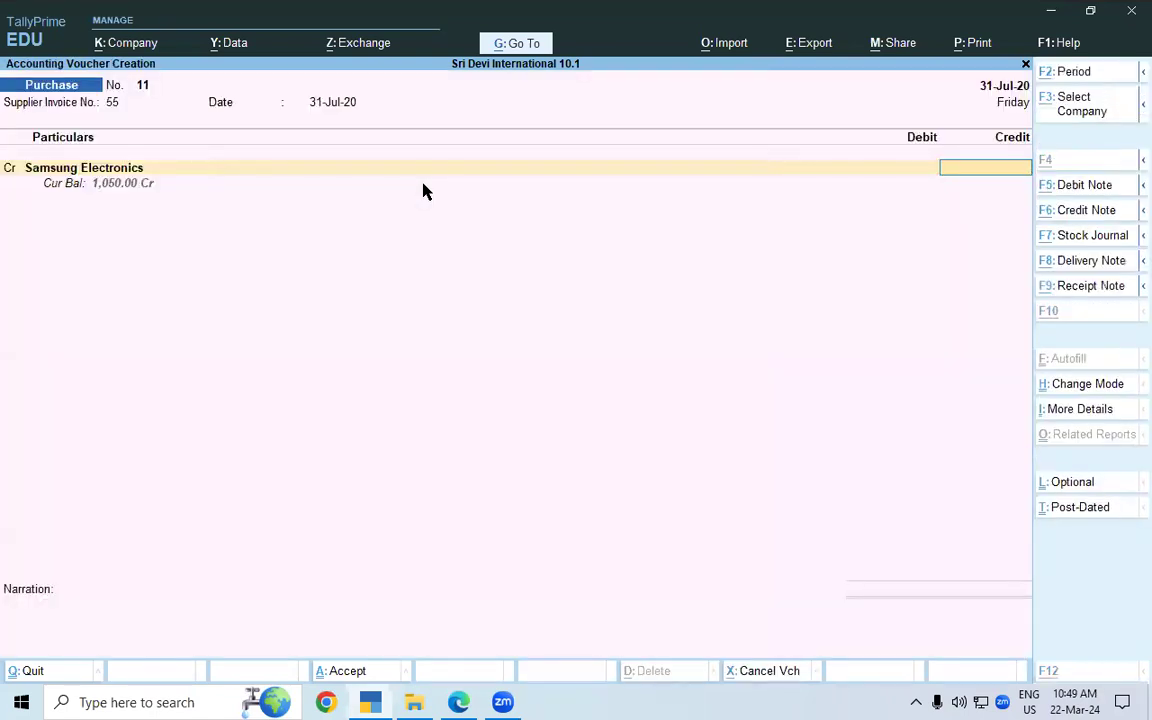
# Step: Underline the total purchase value in the PDF illustration and enter 1384000 as Samsung Electronics' credit amount in TallyPrime
pyautogui.hotkey('alt', 'Tab')
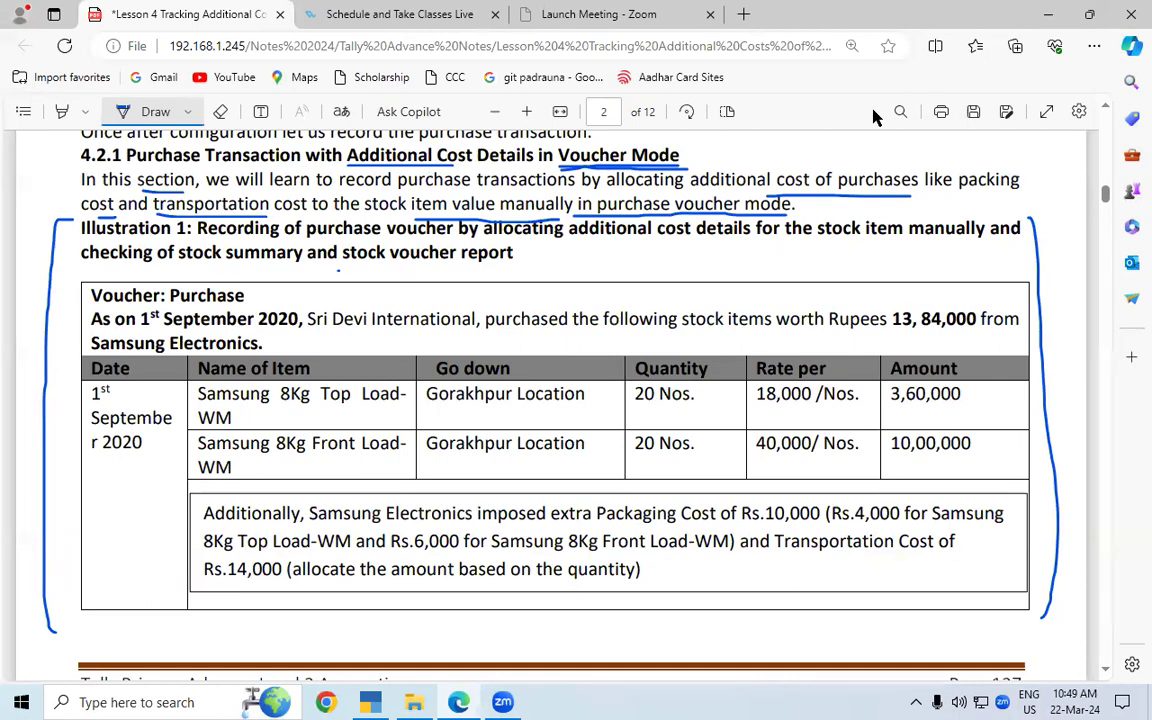
pyautogui.moveTo(886, 338); pyautogui.dragTo(976, 336)
pyautogui.hotkey('alt', 'Tab')
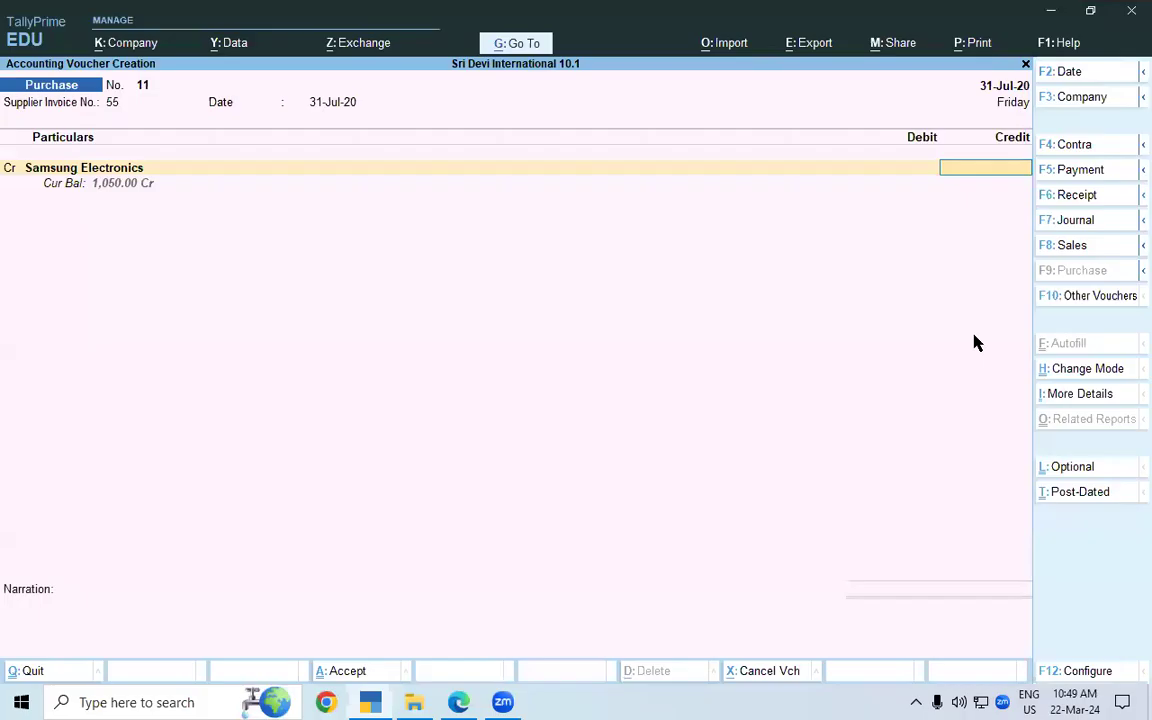
pyautogui.write('1384000')
pyautogui.press('Return')
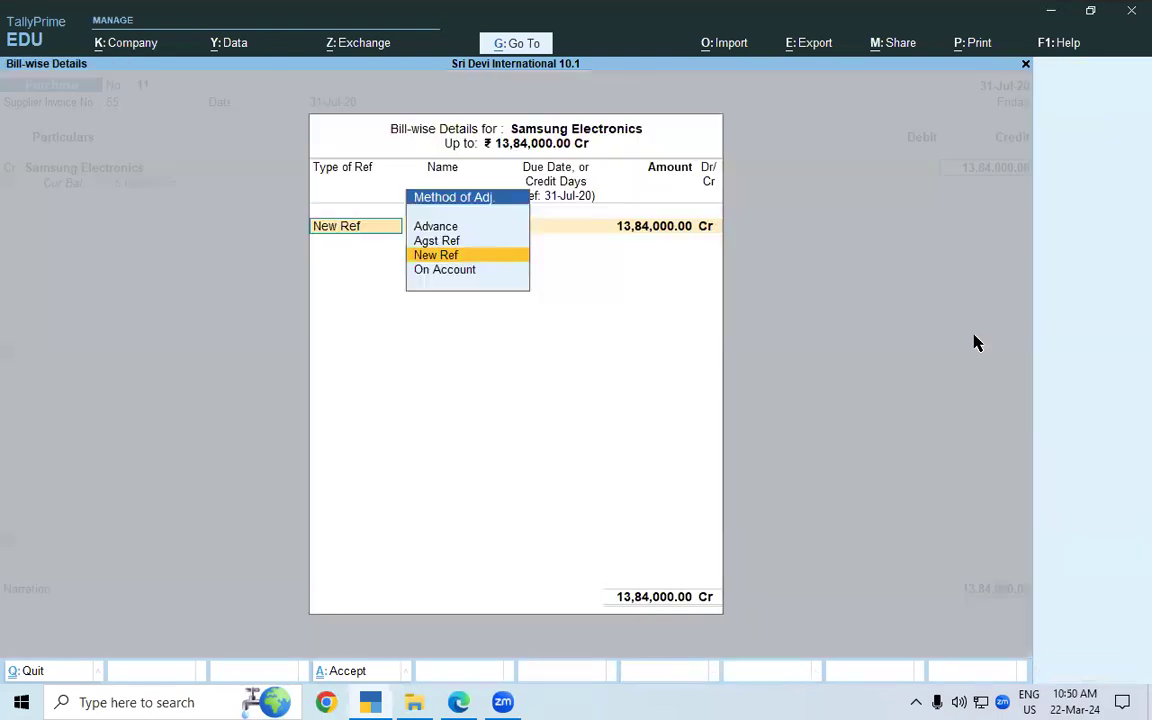
# Step: Accept bill-wise New Ref 55 for the full 13,84,000 and select Purchase A/c as the debit ledger
pyautogui.press('Return')
pyautogui.press('Return')
pyautogui.press('Return')
pyautogui.press('Return')
pyautogui.press('Return')
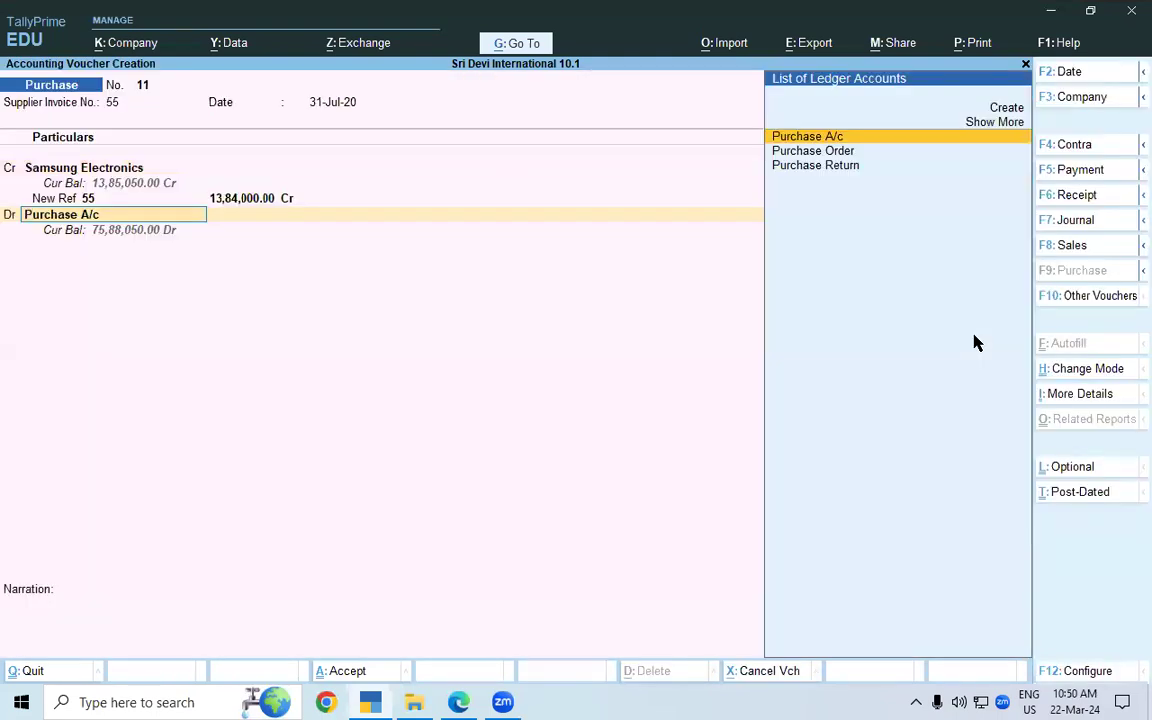
pyautogui.press('Return')
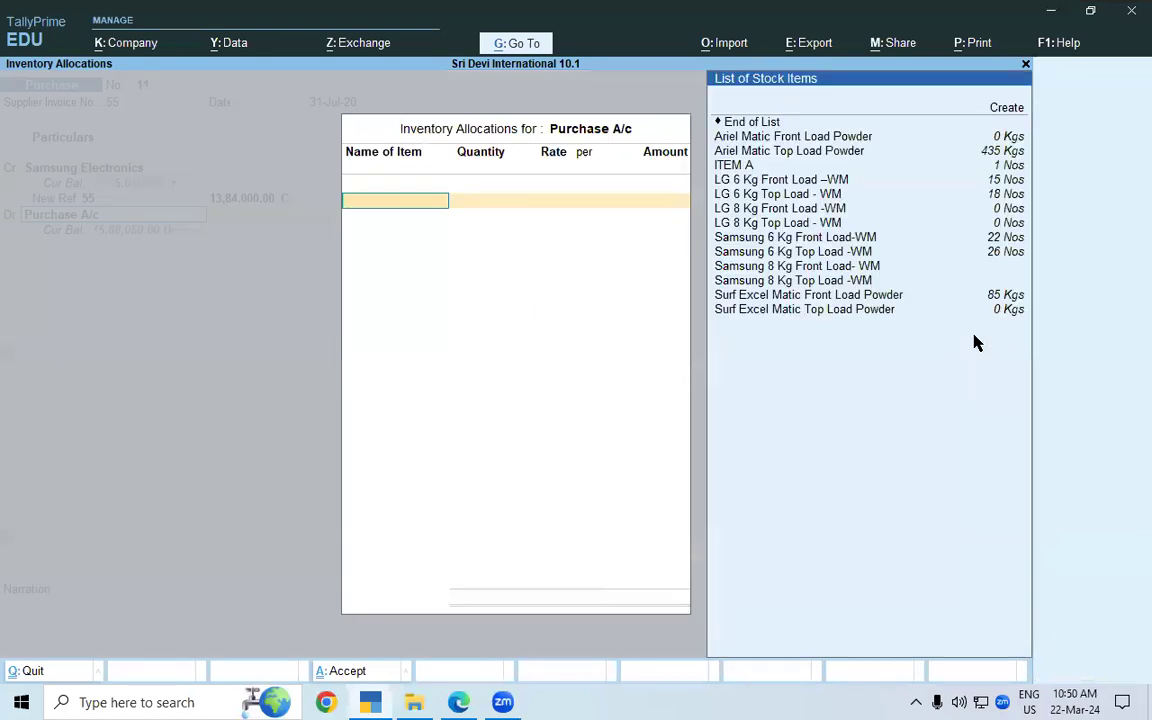
# Step: Check the item in the PDF and allocate Samsung 8 Kg Top Load -WM with tracking and order numbers Not Applicable
pyautogui.hotkey('alt', 'Tab')
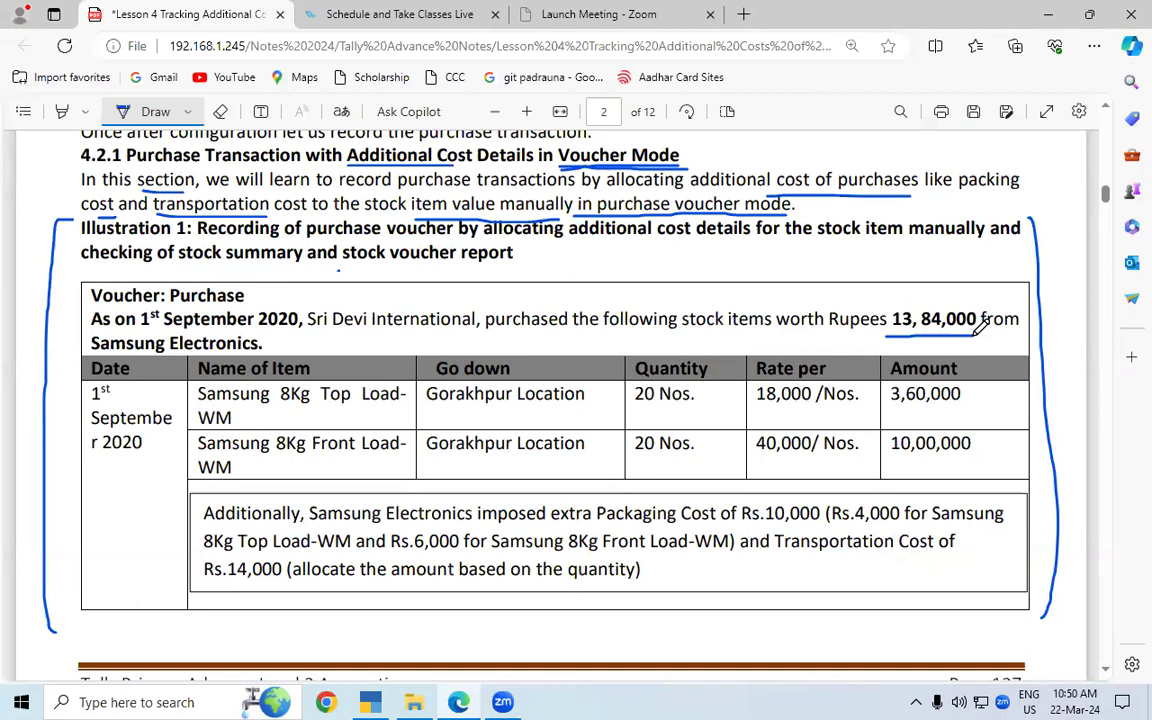
pyautogui.hotkey('alt', 'Tab')
pyautogui.press('Down')
pyautogui.press('Down')
pyautogui.press('Down')
pyautogui.press('Down')
pyautogui.press('Down')
pyautogui.press('Down')
pyautogui.press('Down')
pyautogui.press('Down')
pyautogui.press('Down')
pyautogui.press('Down')
pyautogui.press('Down')
pyautogui.press('Down')
pyautogui.press('Return')
pyautogui.press('Return')
pyautogui.press('Return')
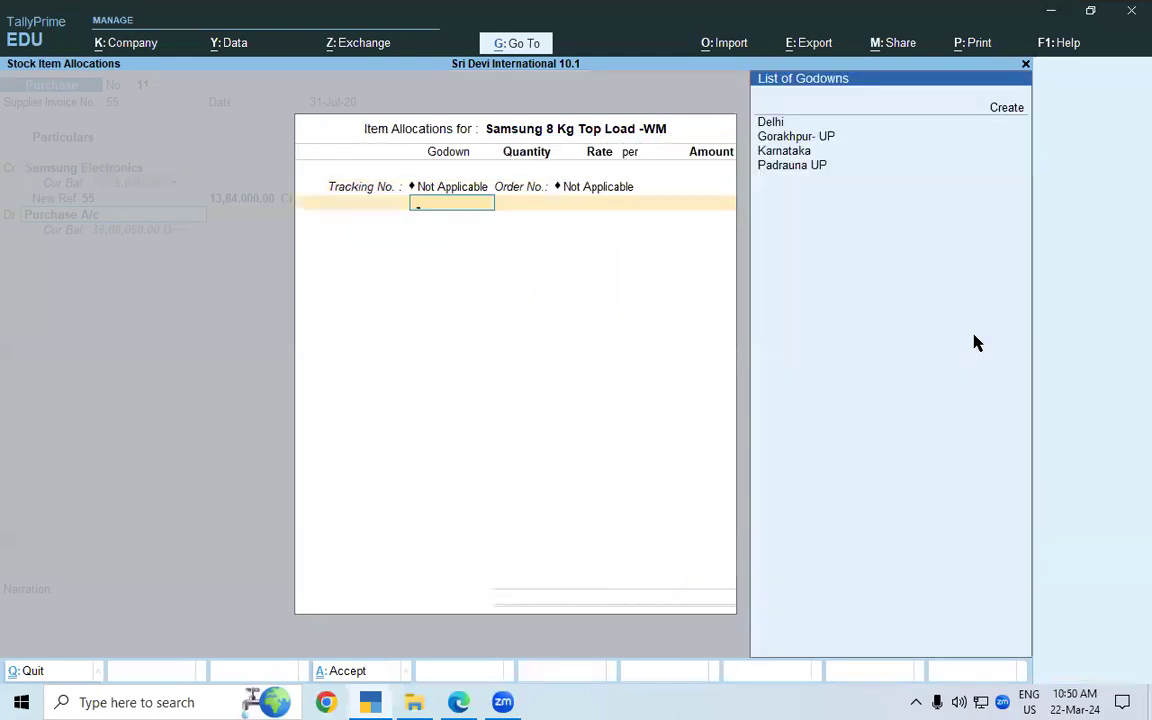
# Step: Check the godown in the PDF and assign the Top Load item to the Gorakhpur- UP godown
pyautogui.hotkey('alt', 'Tab')
pyautogui.hotkey('alt', 'Tab')
pyautogui.press('Down')
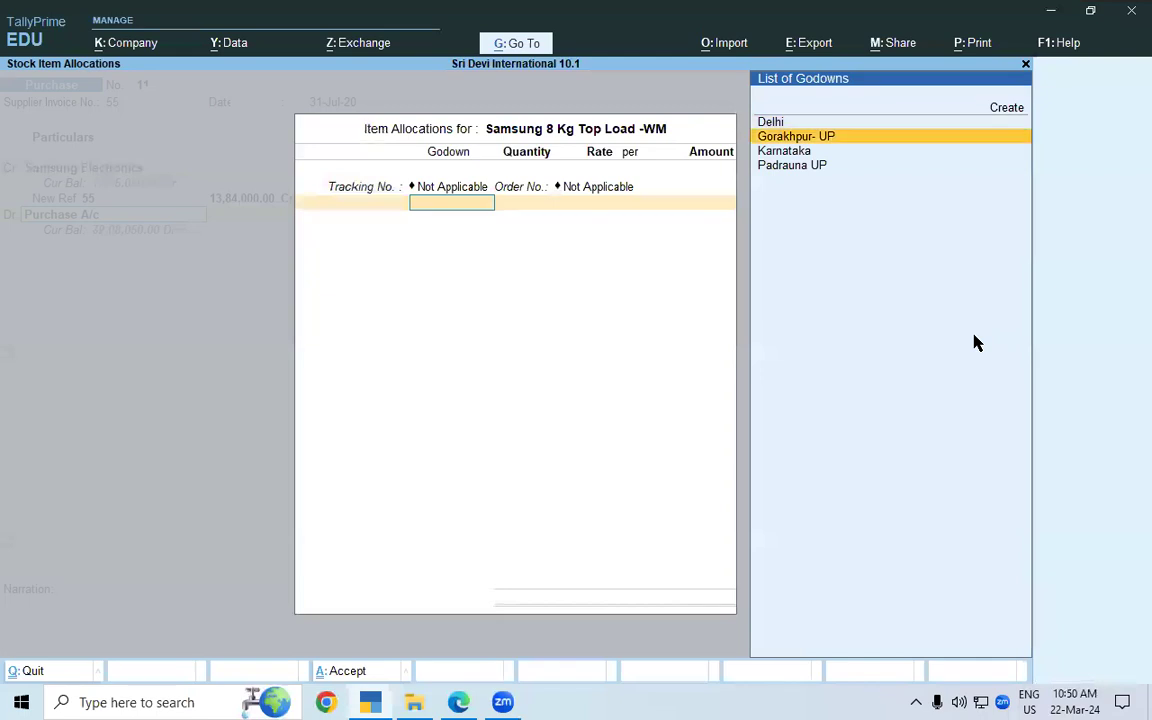
pyautogui.press('Return')
# Step: Check the PDF, enter quantity 20 and rate 18,000 for the Top Load item, and proceed to its additional cost details
pyautogui.hotkey('alt', 'Tab')
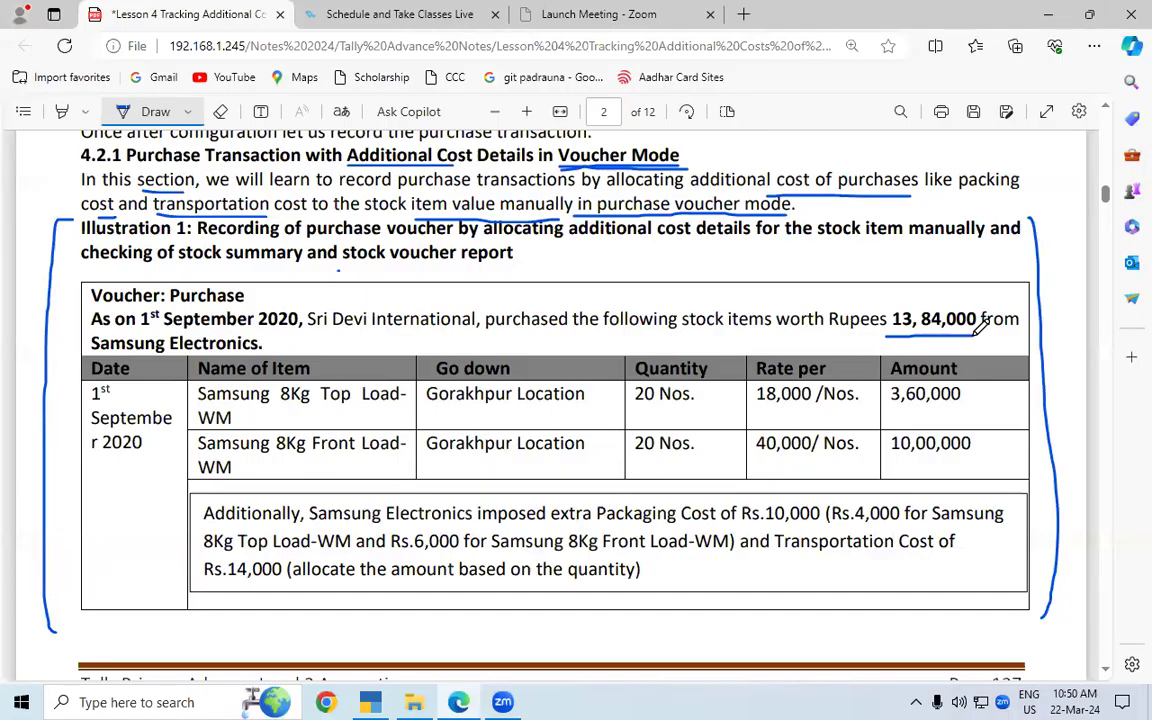
pyautogui.hotkey('alt', 'Tab')
pyautogui.write('20')
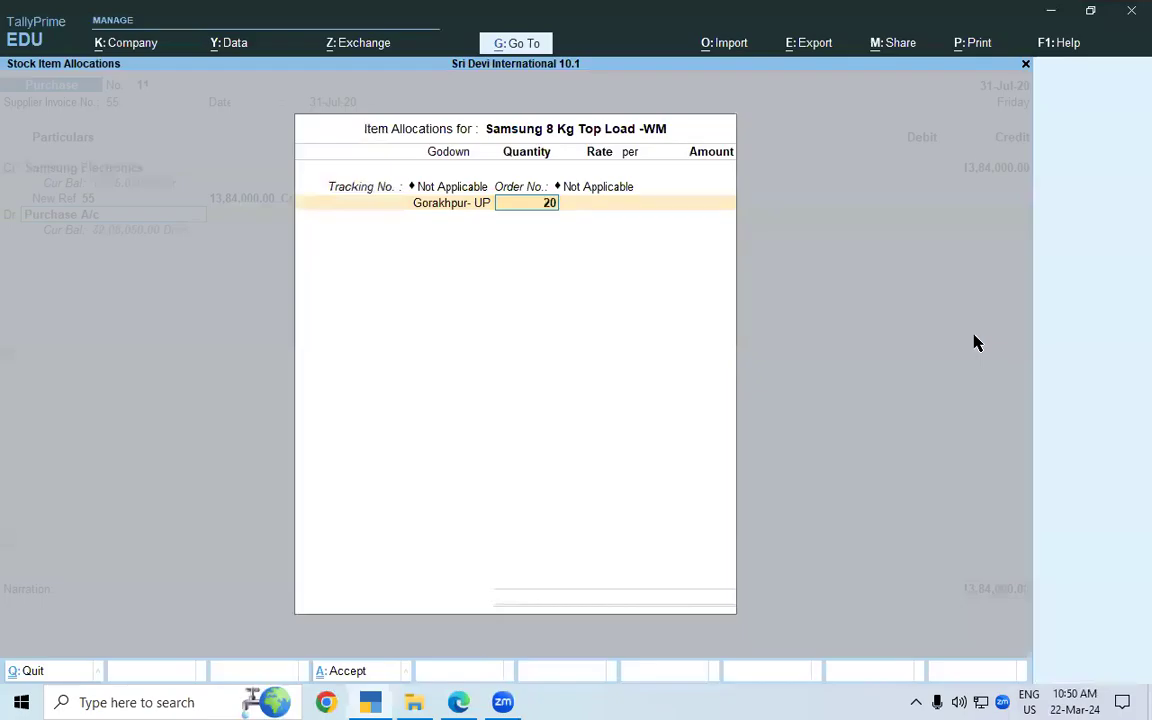
pyautogui.press('Return')
pyautogui.write('18,000')
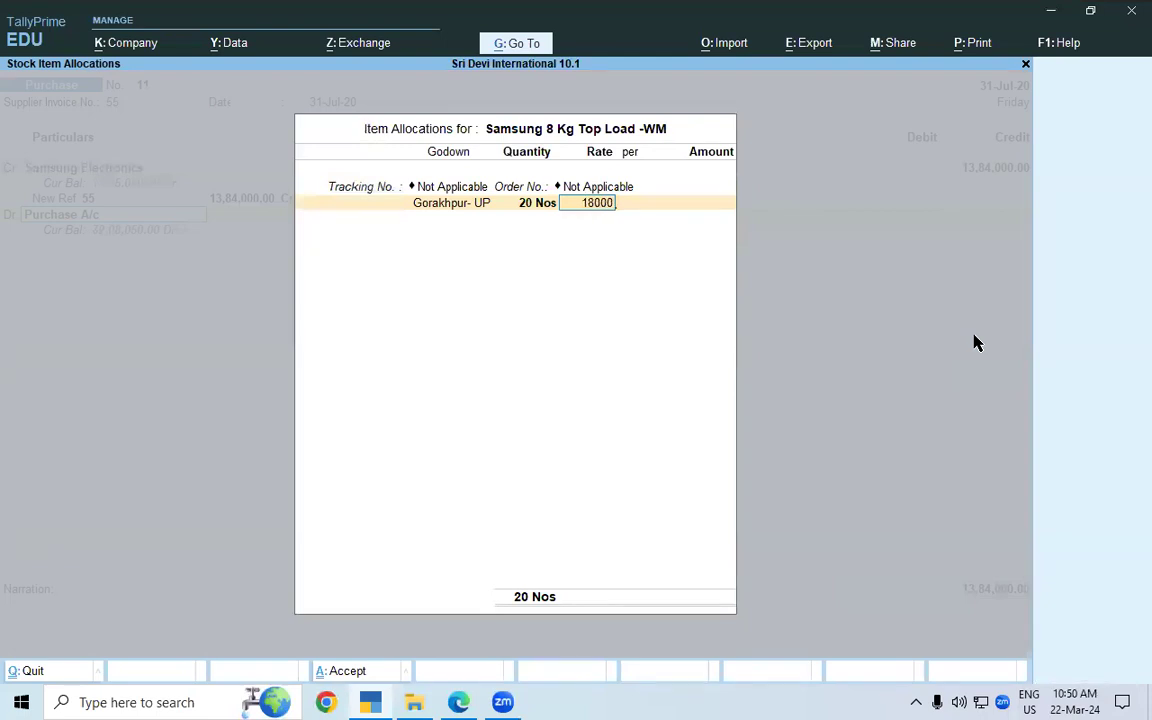
pyautogui.press('Return')
pyautogui.press('Return')
pyautogui.press('Return')
pyautogui.press('Return')
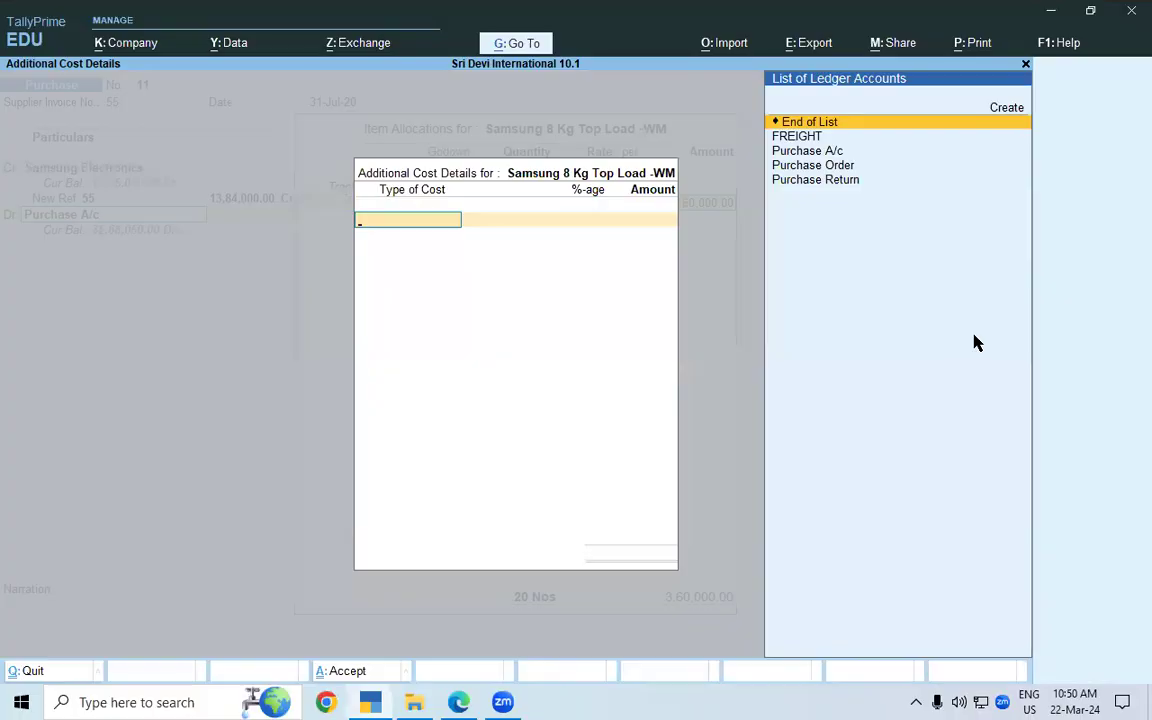
# Step: Underline the packaging amounts 10,000, 4,000 and 6,000 and their Top Load and Front Load items in the PDF, then return to TallyPrime
pyautogui.hotkey('alt', 'Tab')
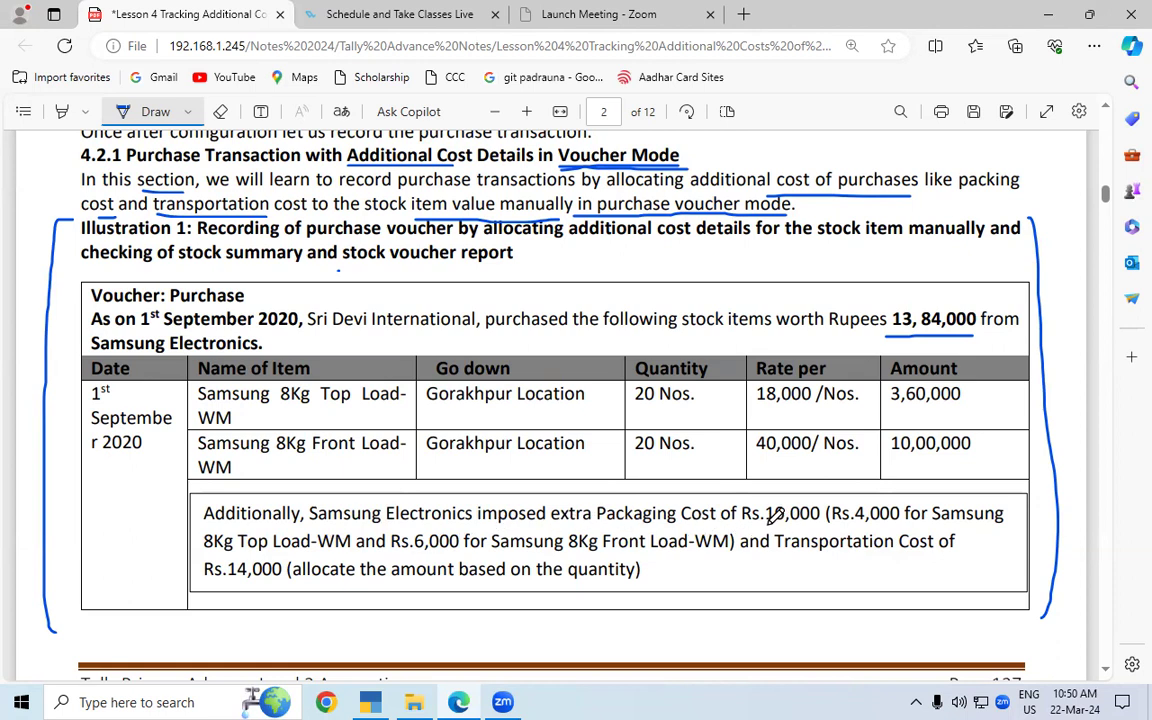
pyautogui.moveTo(764, 522); pyautogui.dragTo(821, 521)
pyautogui.moveTo(853, 522); pyautogui.dragTo(887, 521)
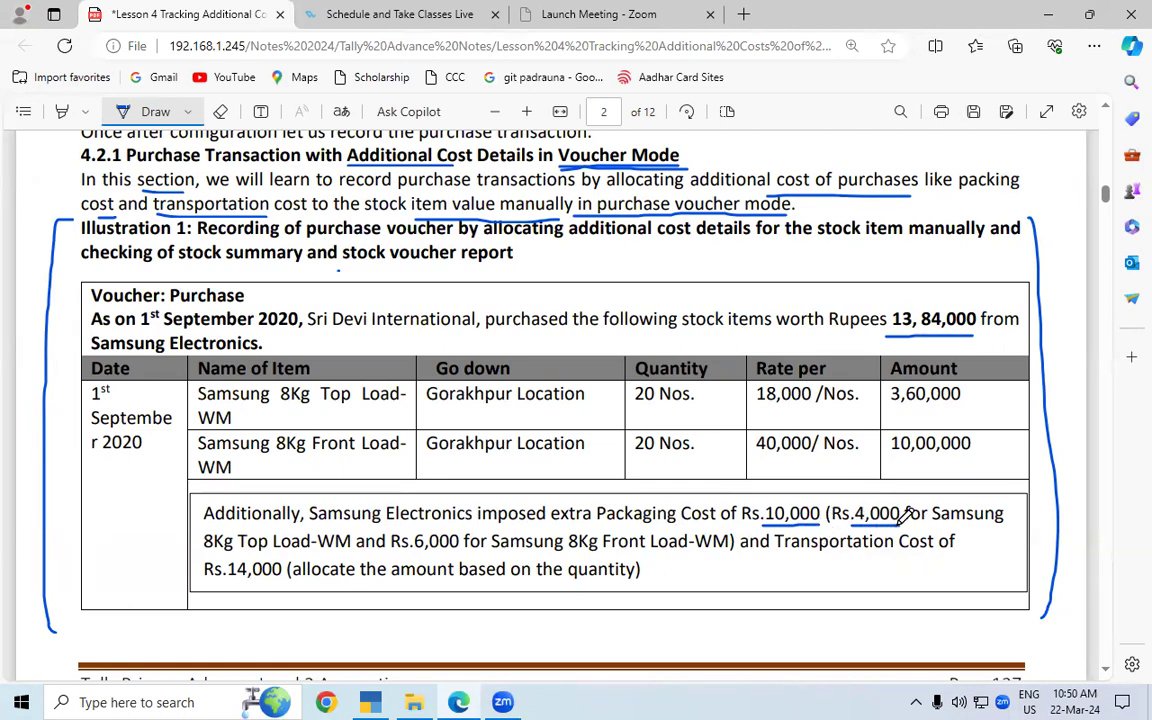
pyautogui.moveTo(206, 549); pyautogui.dragTo(458, 551)
pyautogui.moveTo(568, 551); pyautogui.dragTo(707, 549)
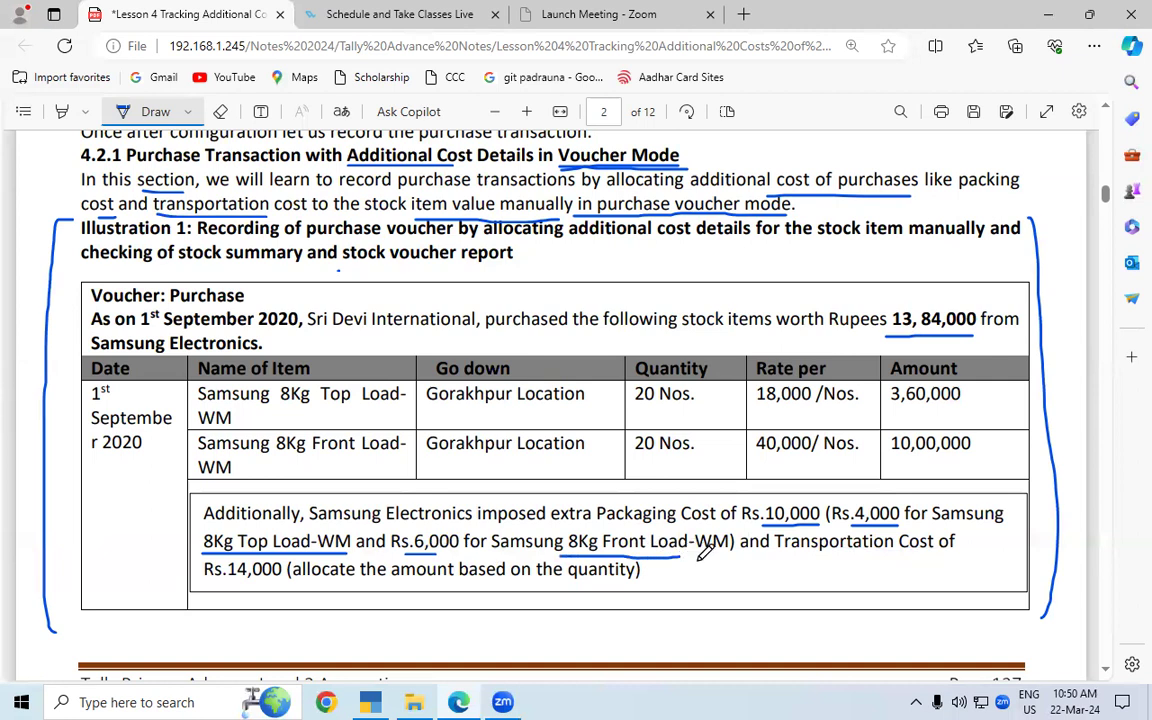
pyautogui.moveTo(321, 405); pyautogui.dragTo(393, 405)
pyautogui.moveTo(390, 552); pyautogui.dragTo(462, 551)
pyautogui.hotkey('alt', 'Tab')
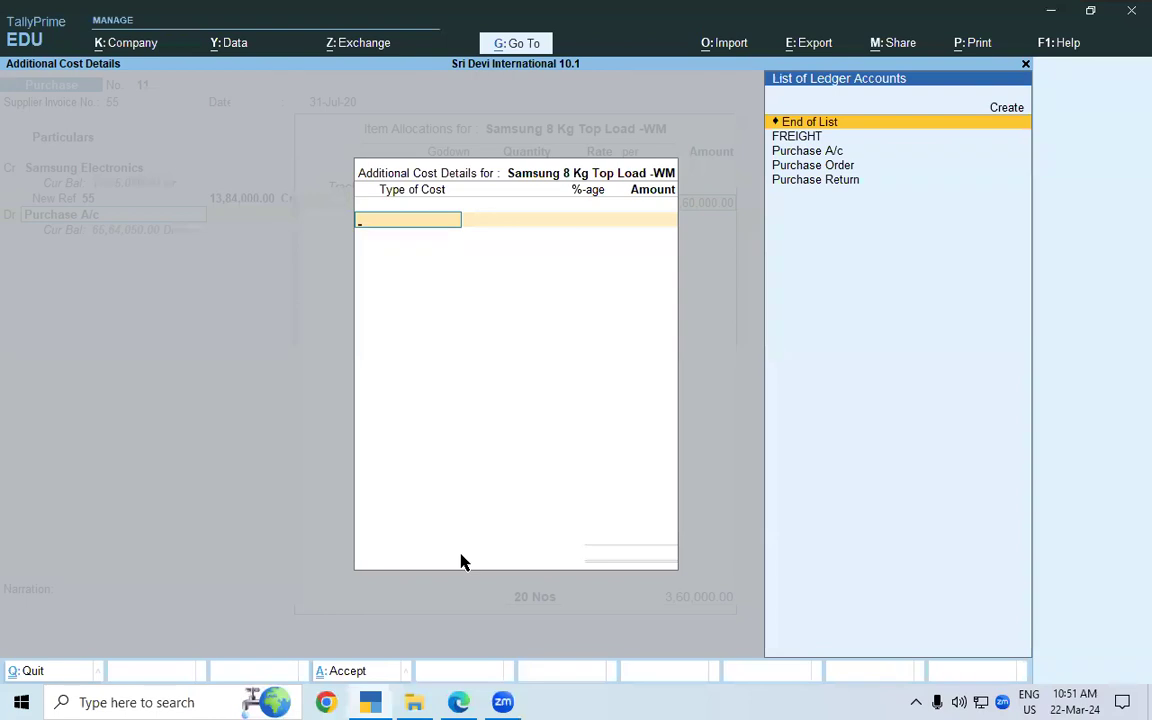
# Step: Start a new ledger named Paking Charge from the cost type selection and place it under Indirect Expenses
pyautogui.press('Down')
pyautogui.press('Down')
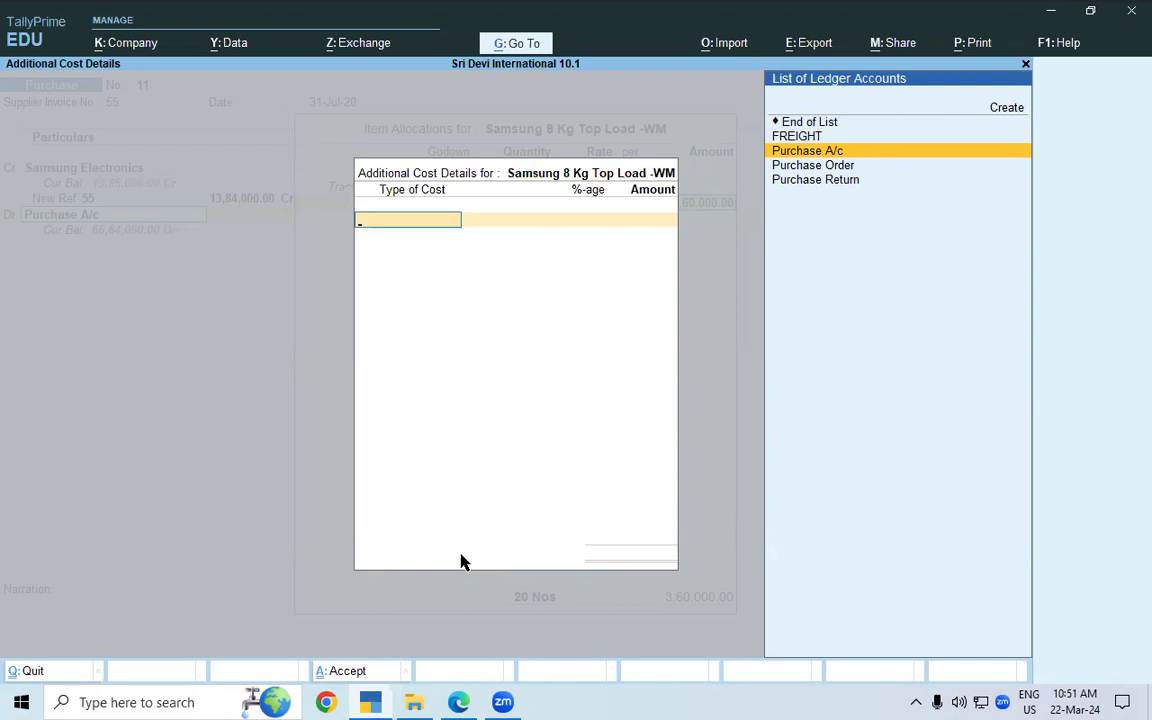
pyautogui.hotkey('alt', 'c')
pyautogui.write('Paking')
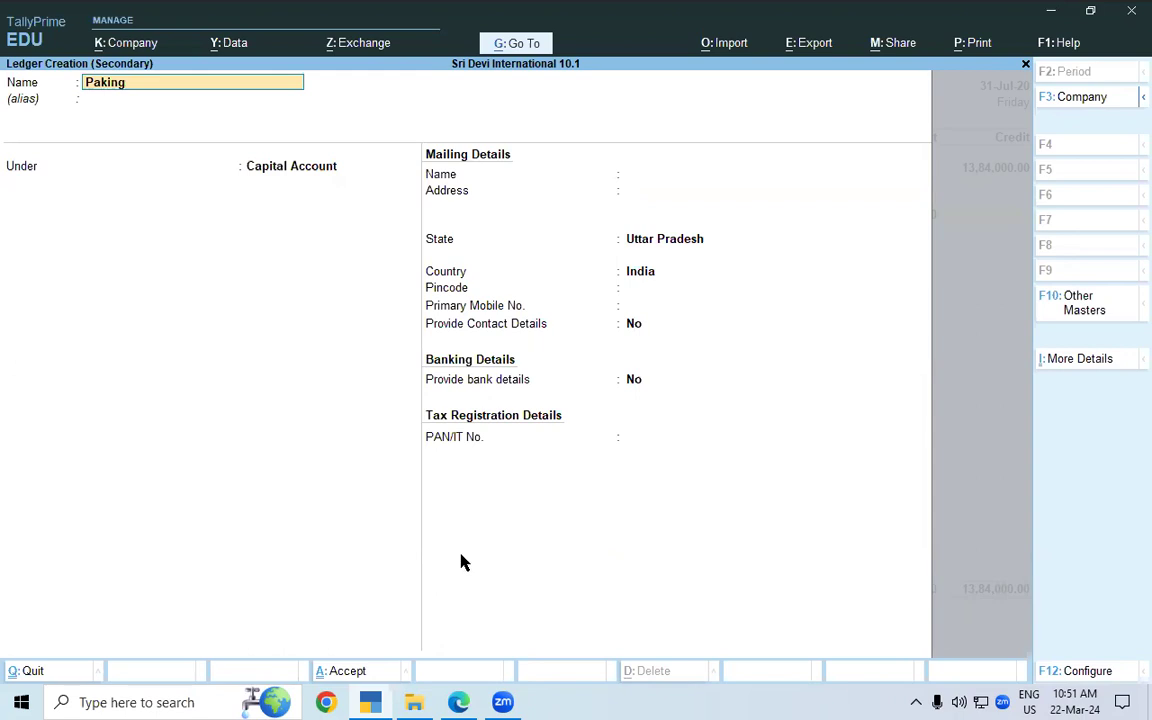
pyautogui.write(' Charge')
pyautogui.press('Return')
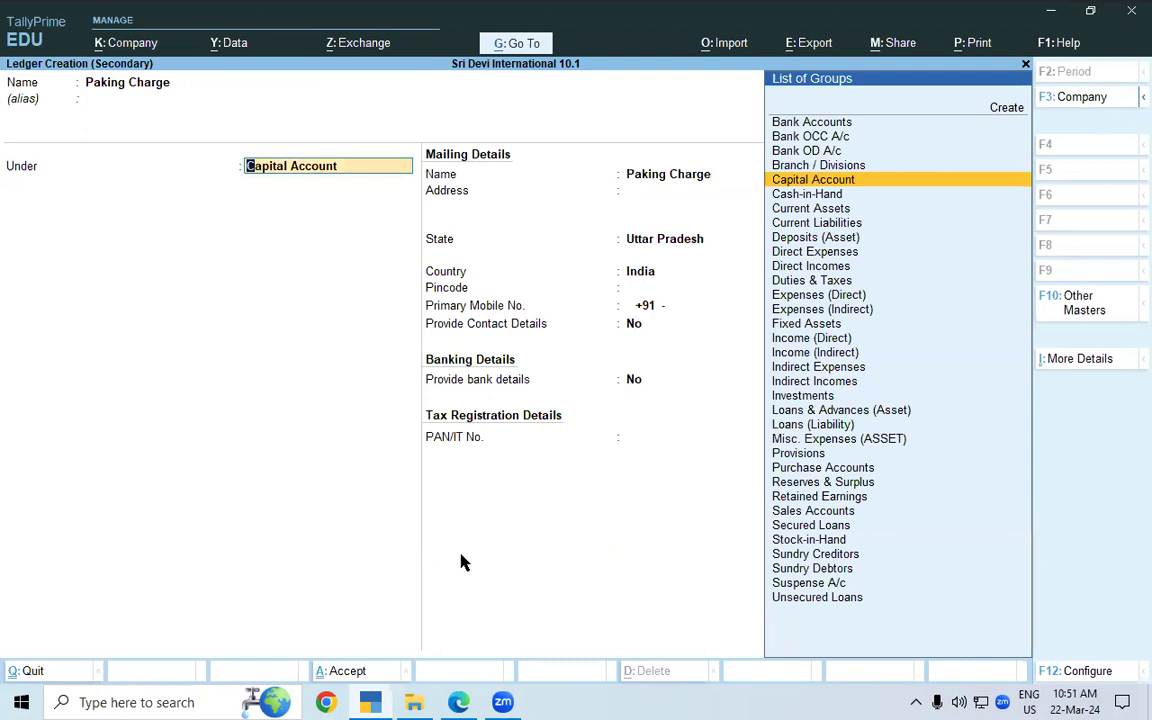
pyautogui.write('In')
pyautogui.press('Down')
pyautogui.press('Down')
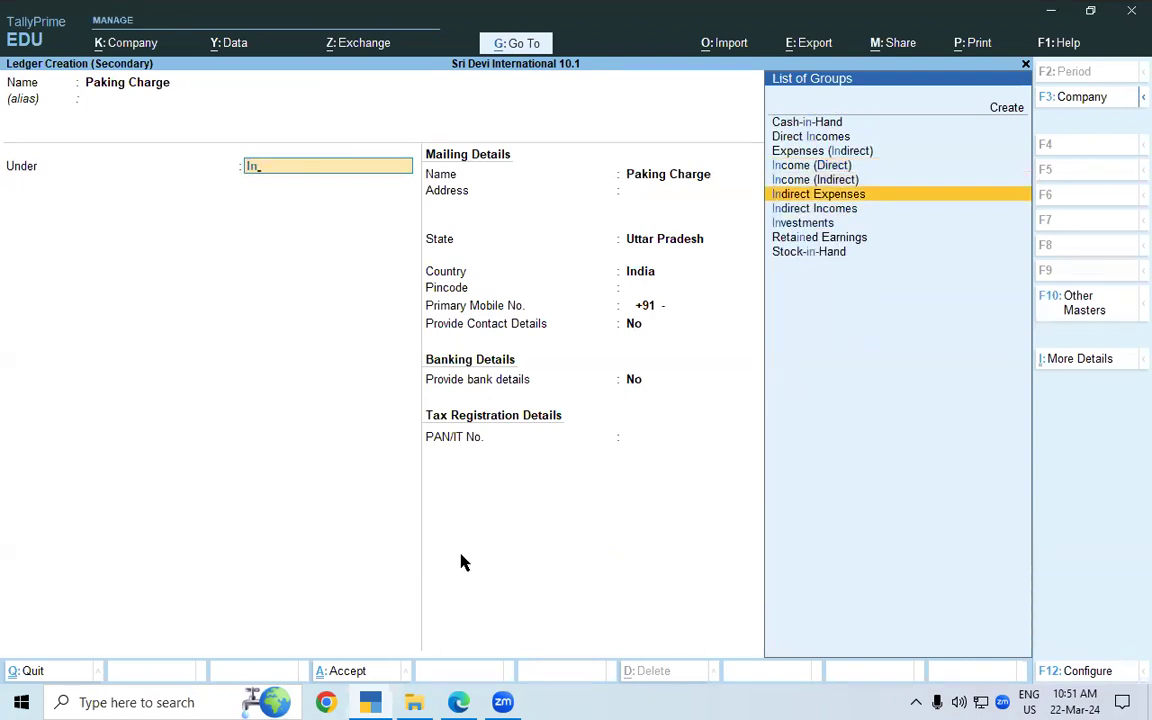
pyautogui.press('Return')
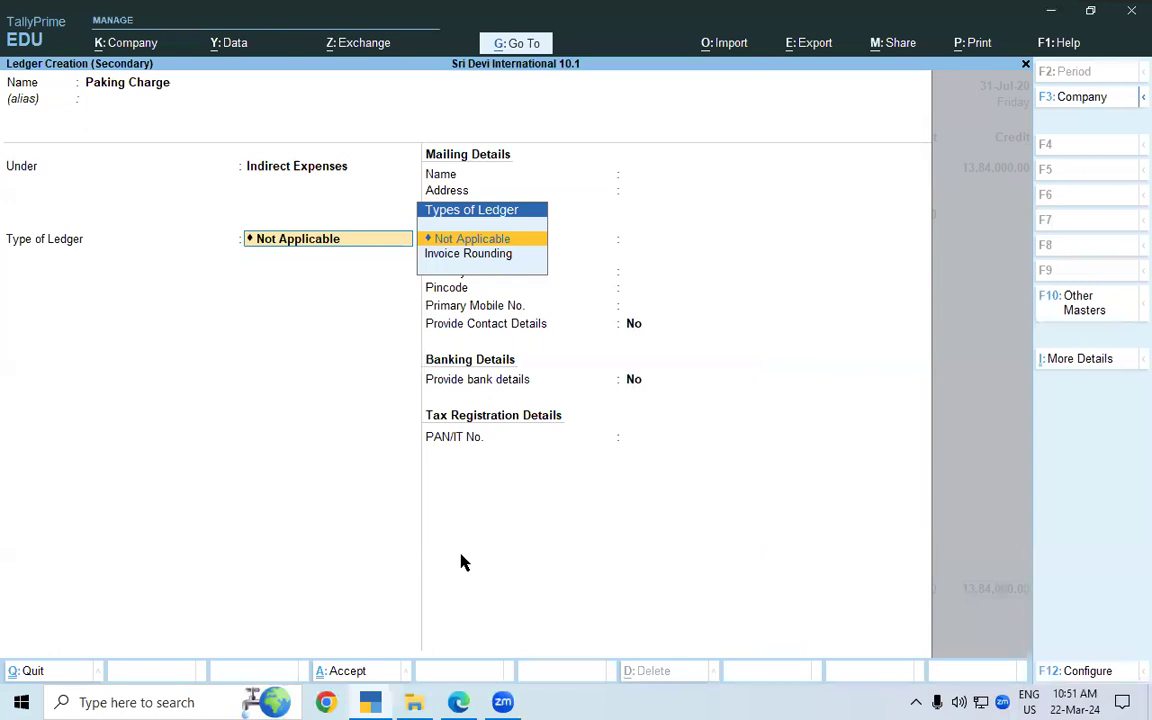
# Step: Find the Packing Cost ledger table in the PDF and underline its Direct Expenses and Not Applicable entries
pyautogui.click(460, 702)
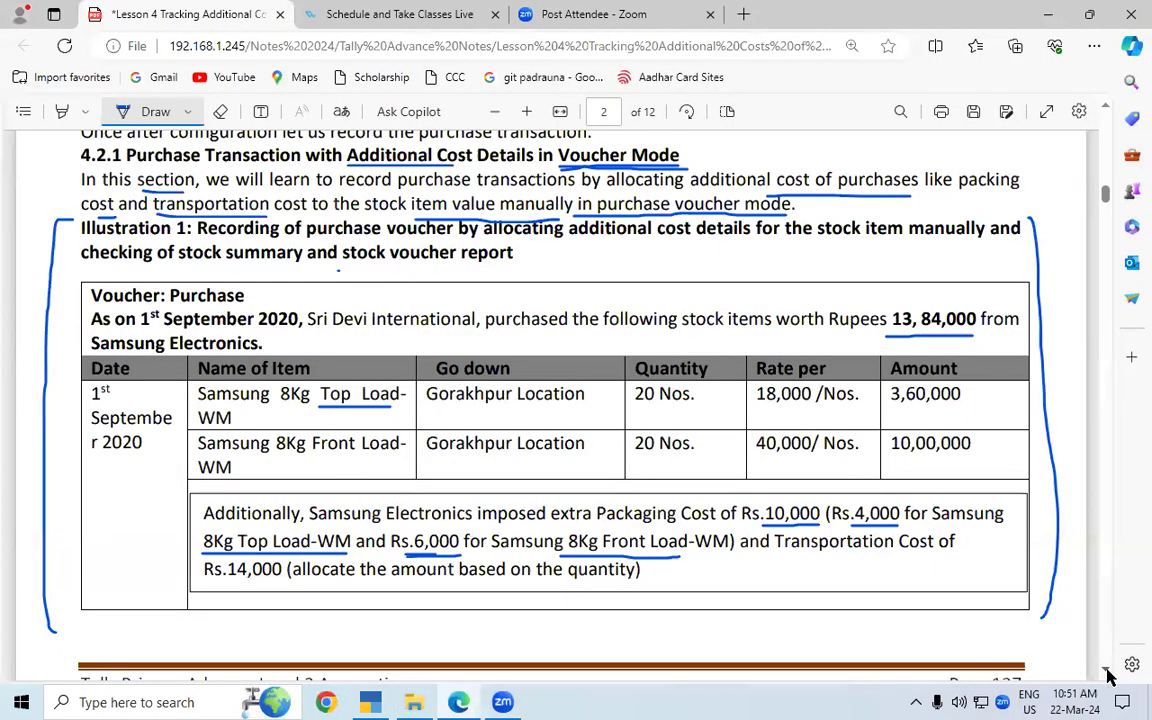
pyautogui.scroll(-10, 1108, 676)
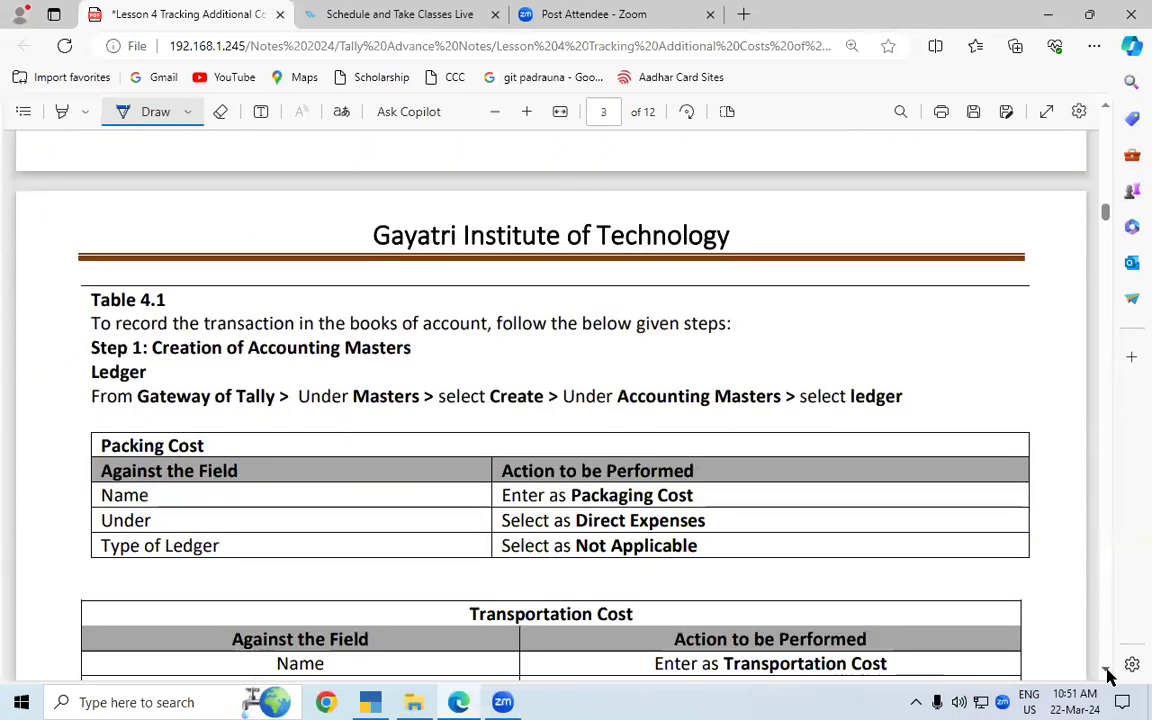
pyautogui.scroll(-5, 1108, 676)
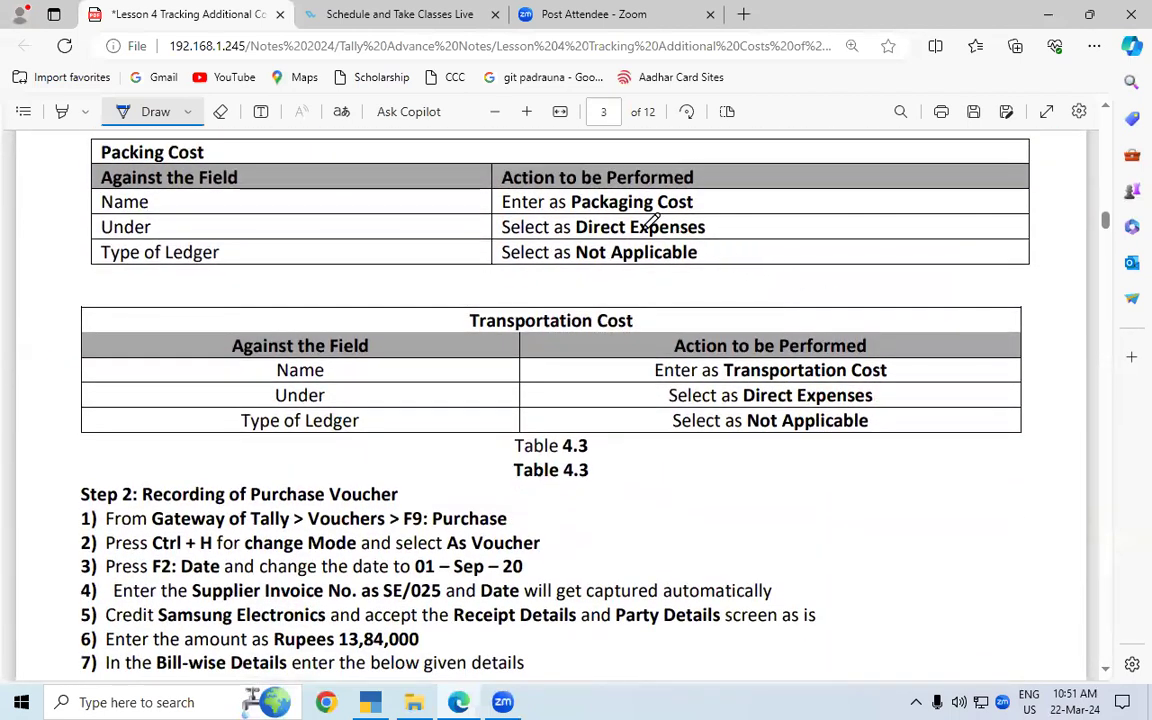
pyautogui.moveTo(608, 220); pyautogui.dragTo(672, 222)
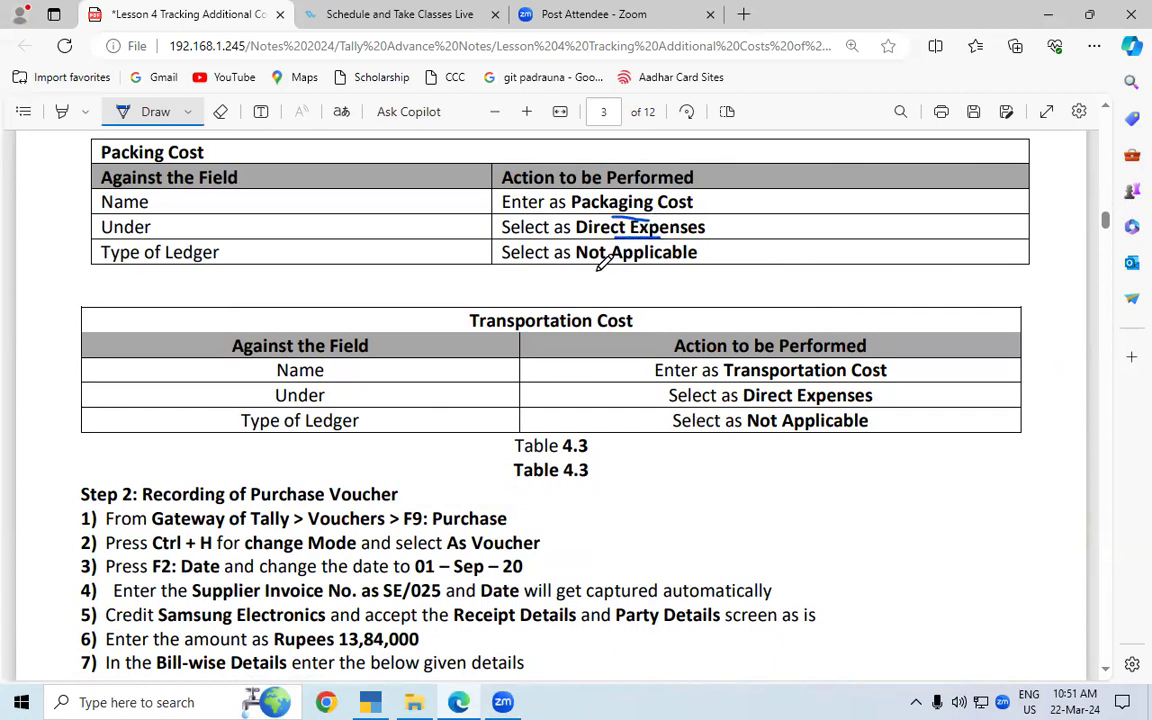
pyautogui.moveTo(576, 263); pyautogui.dragTo(679, 263)
pyautogui.hotkey('alt', 'Tab')
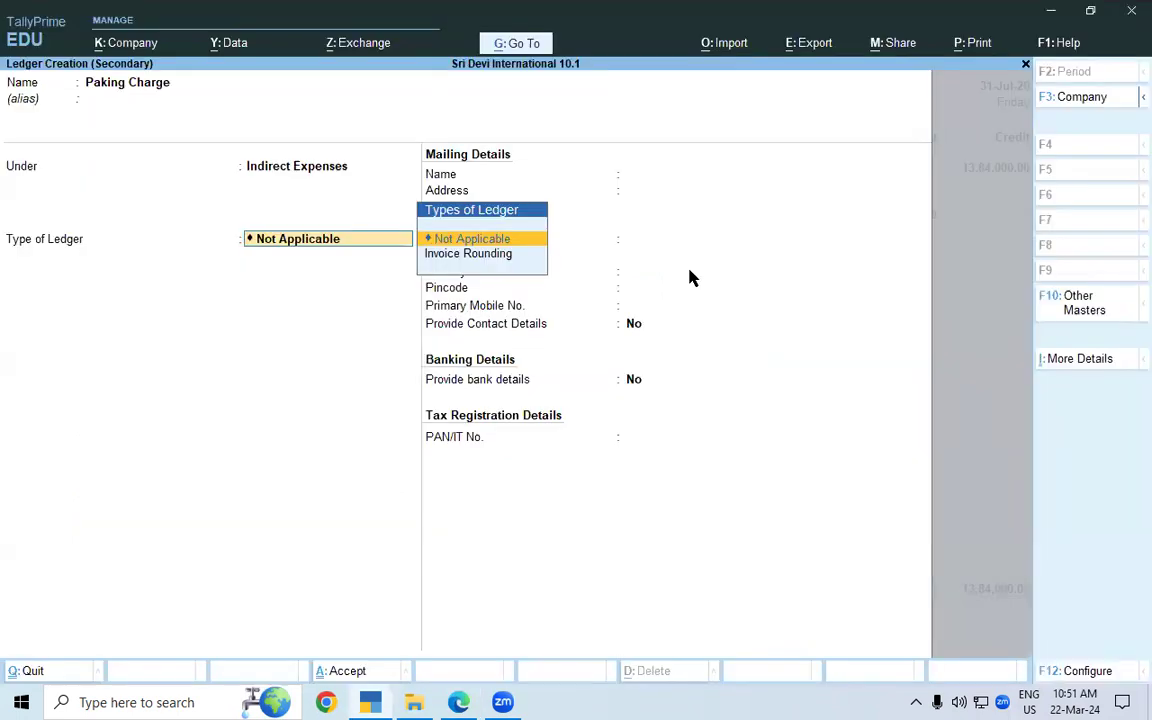
# Step: Keep the Paking Charge ledger type Not Applicable and bank details at No, and save the ledger
pyautogui.press('Return')
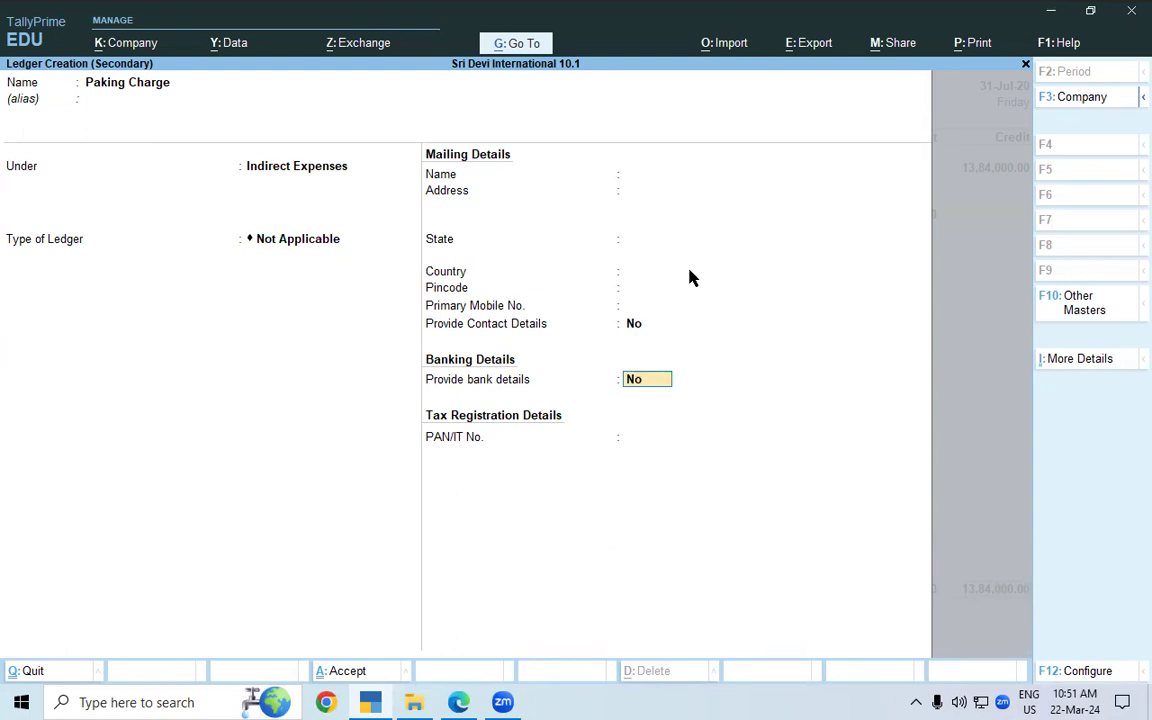
pyautogui.press('Return')
pyautogui.press('Return')
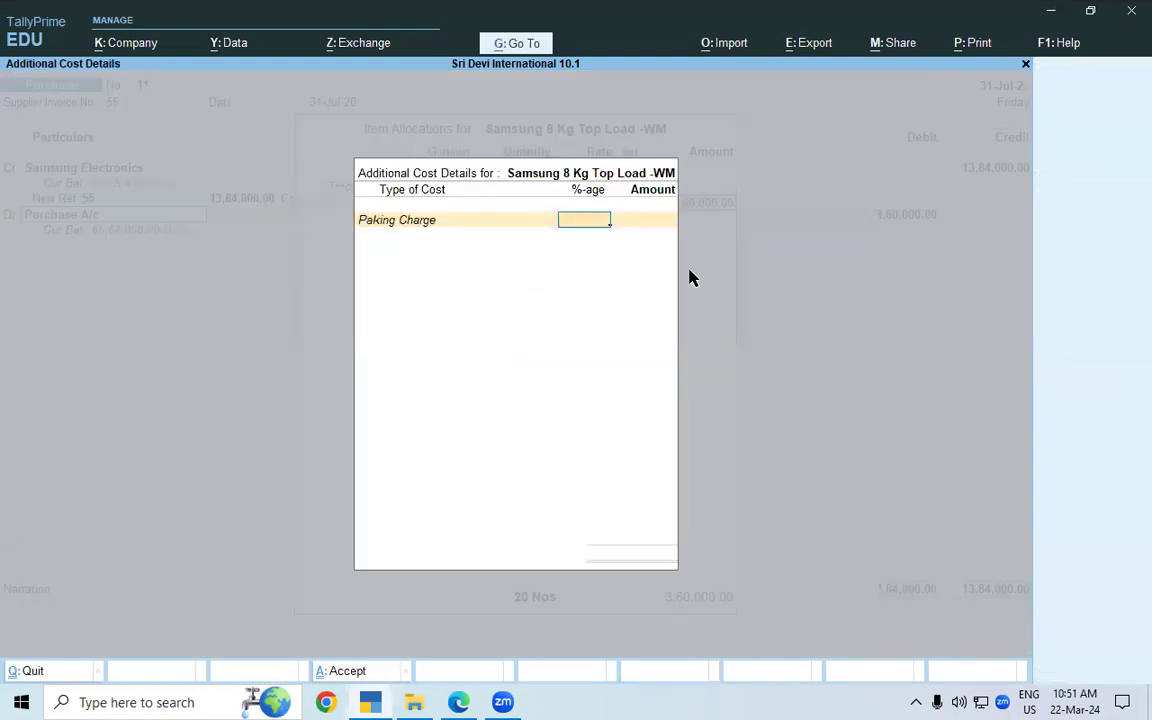
# Step: Return to the PDF illustration and underline the Rs.4,000 packaging cost and its 8Kg Top Load-WM item
pyautogui.hotkey('alt', 'Tab')
pyautogui.hotkey('alt', 'Tab')
pyautogui.click(1112, 130)
pyautogui.scroll(3, 1110, 111)
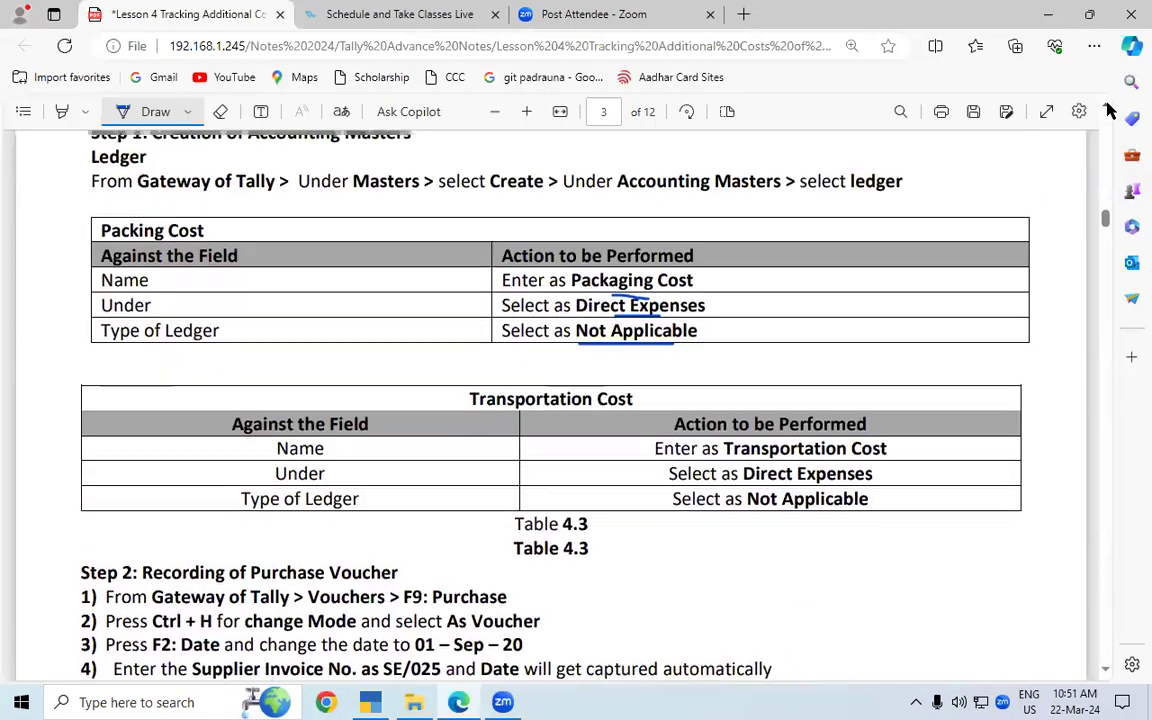
pyautogui.scroll(5, 1110, 111)
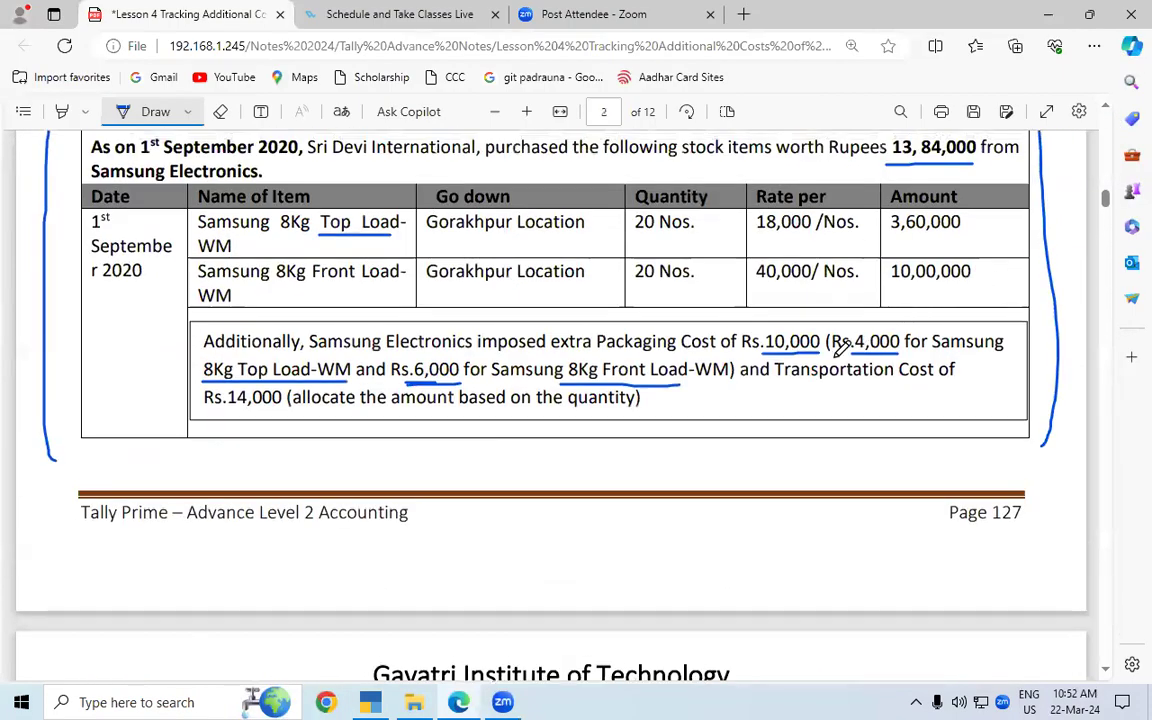
pyautogui.moveTo(203, 377); pyautogui.dragTo(354, 378)
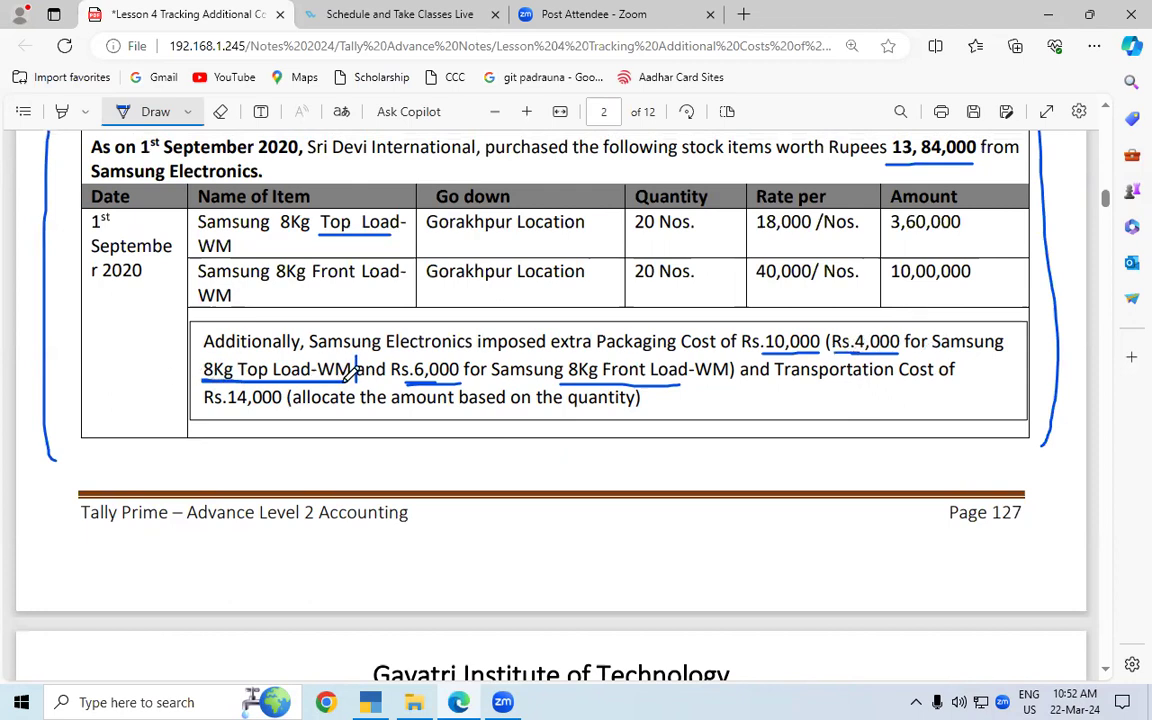
# Step: Return to TallyPrime, allocate a Paking Charge of 4000 to Samsung 8 Kg Top Load -WM and accept its item allocation
pyautogui.hotkey('alt', 'Tab')
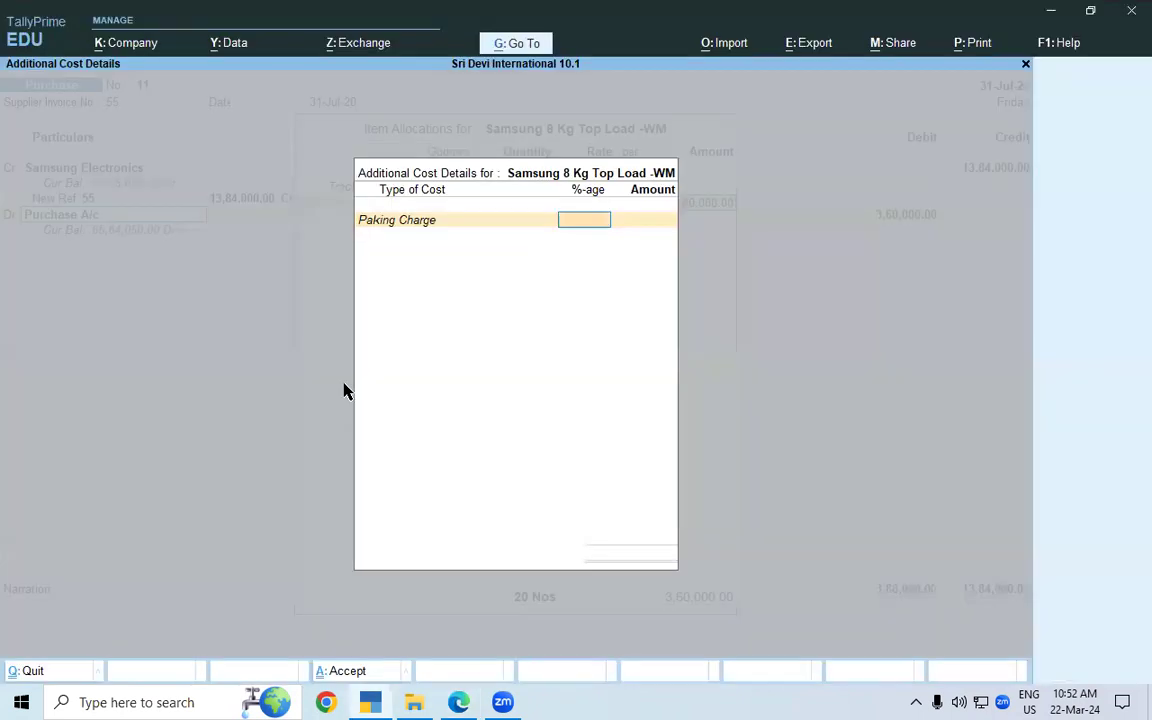
pyautogui.press('Return')
pyautogui.write('4000')
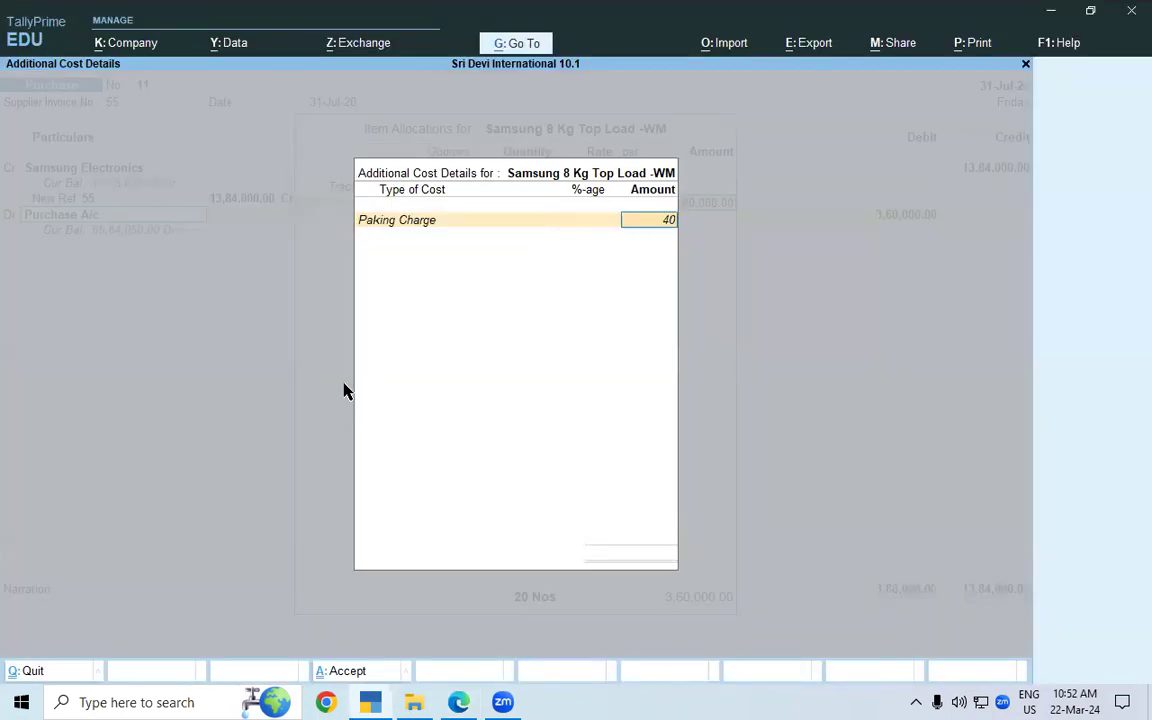
pyautogui.press('Return')
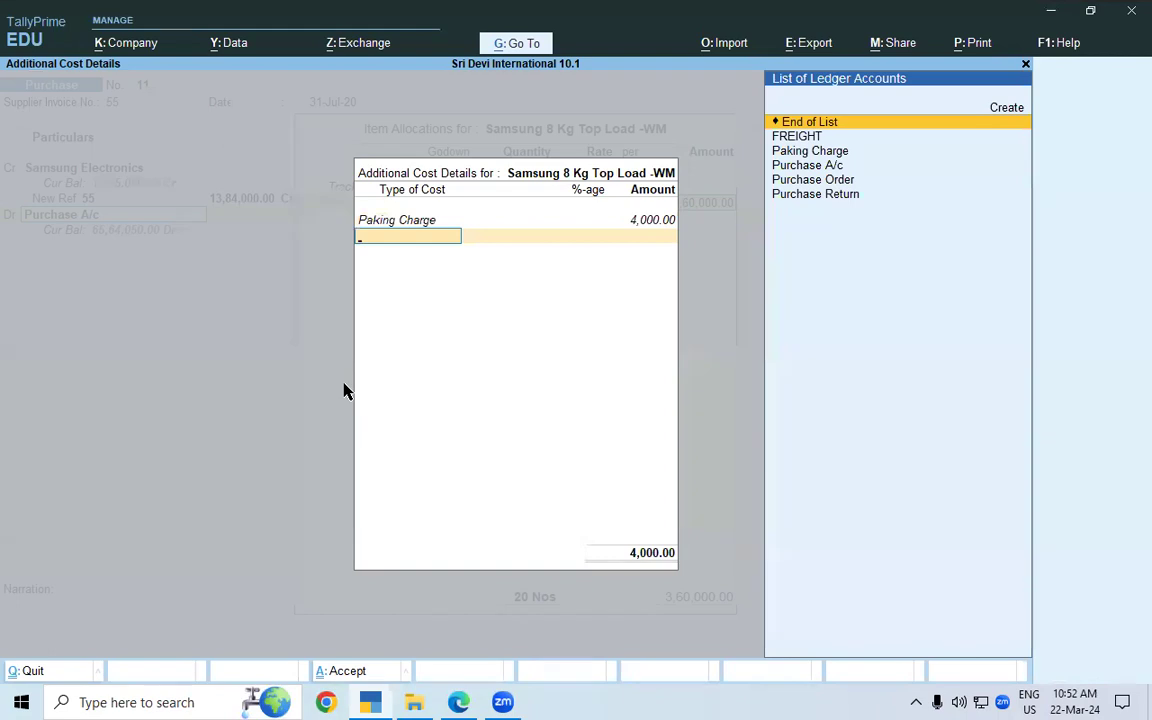
pyautogui.press('Return')
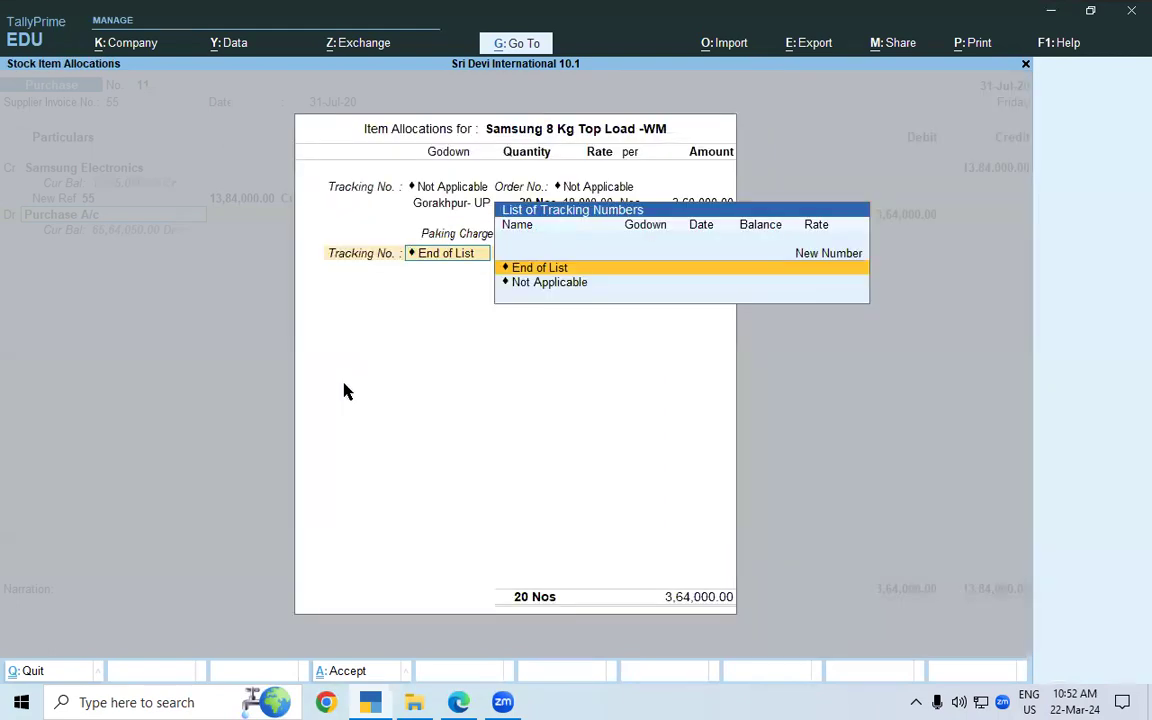
pyautogui.press('Return')
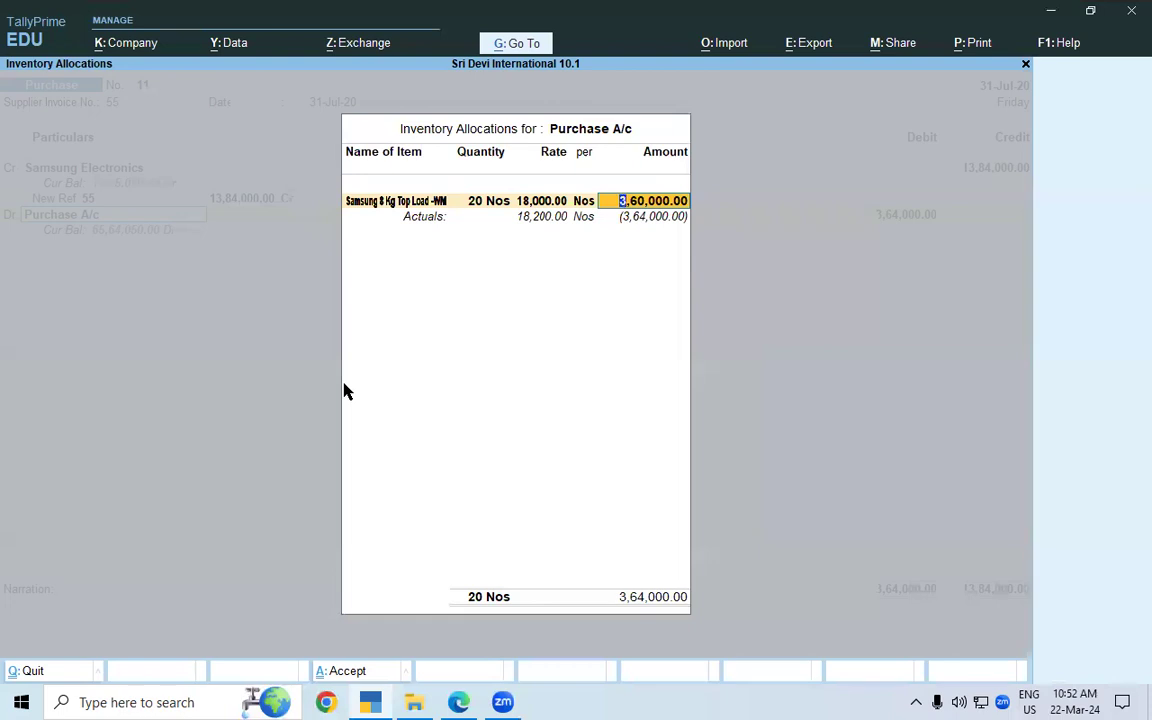
# Step: Open Calculator, divide the 4000 packing charge by 20 units, and return to the voucher's inventory allocations
pyautogui.press('super+r')
pyautogui.write('calc')
pyautogui.click(152, 645)
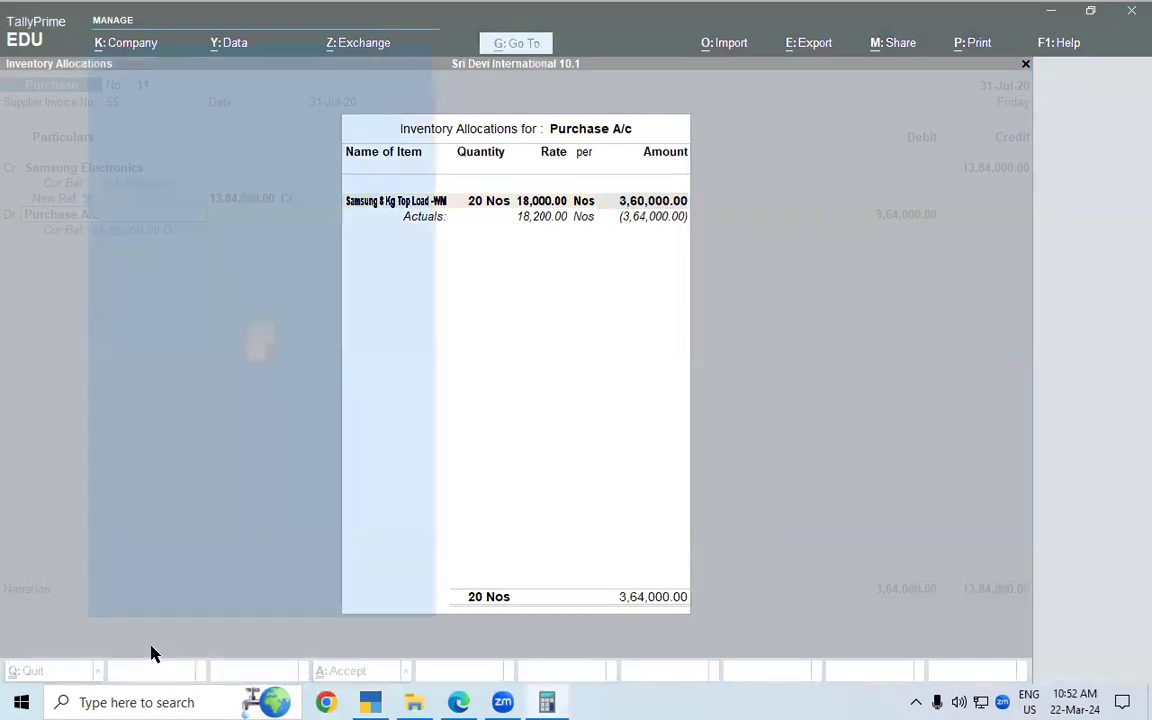
pyautogui.write('4,0')
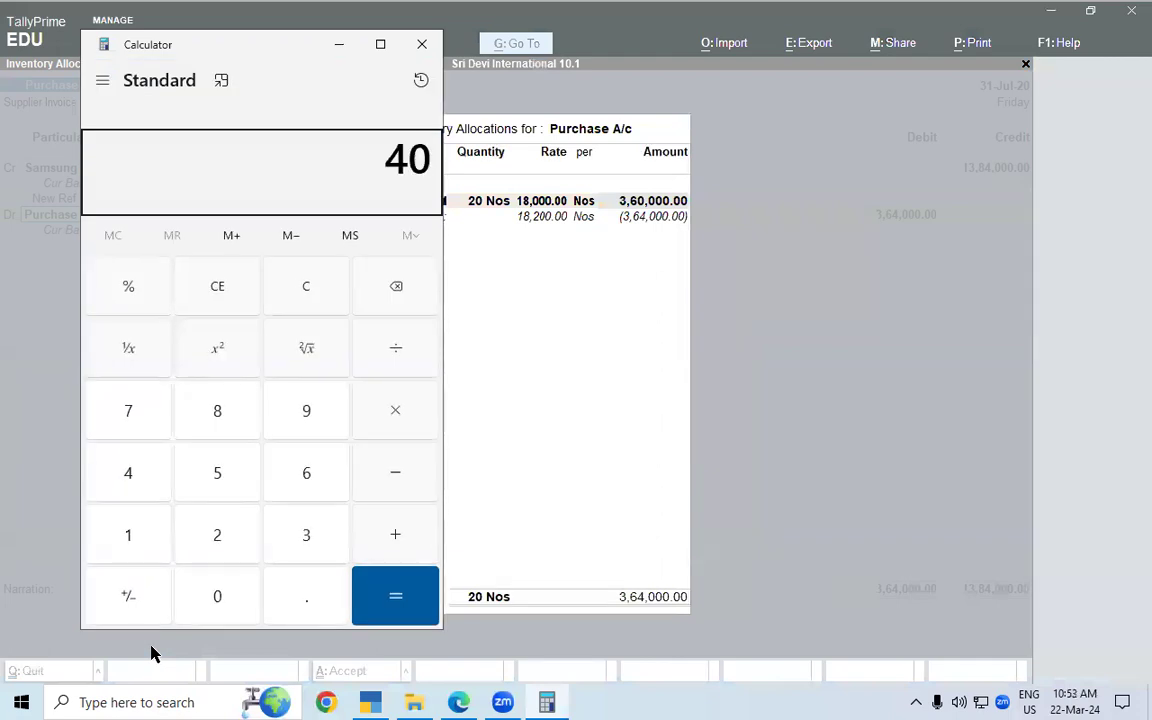
pyautogui.write('00')
pyautogui.press('/')
pyautogui.write('20')
pyautogui.press('Return')
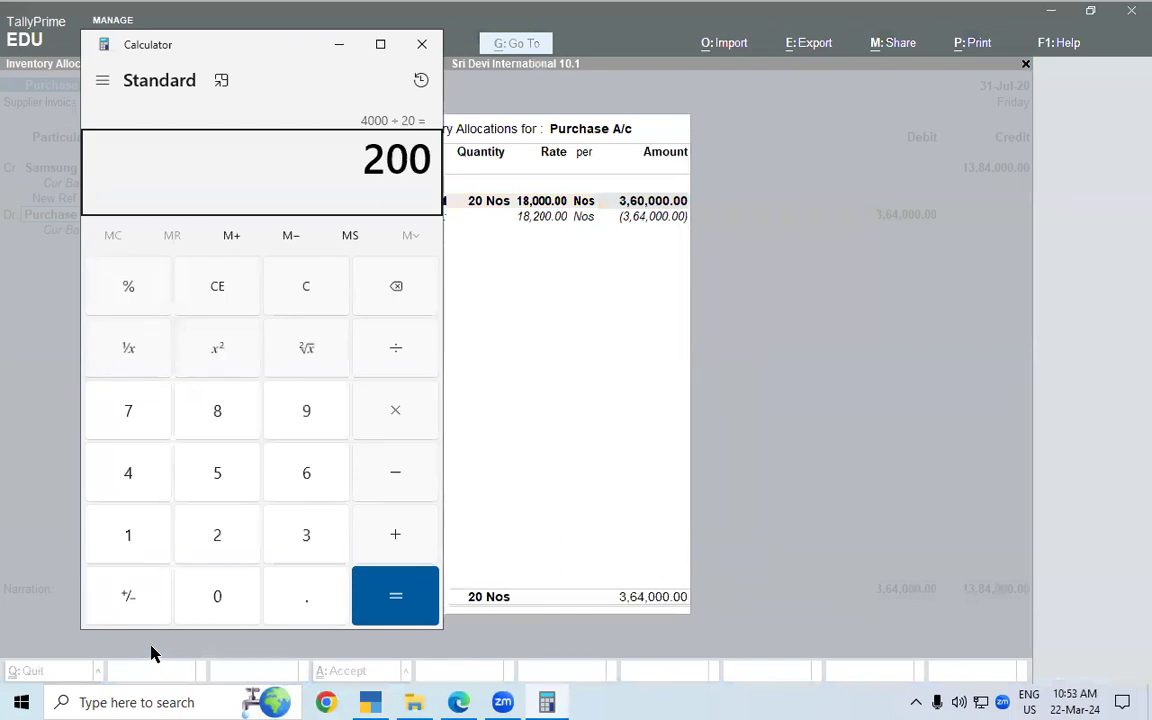
pyautogui.click(422, 44)
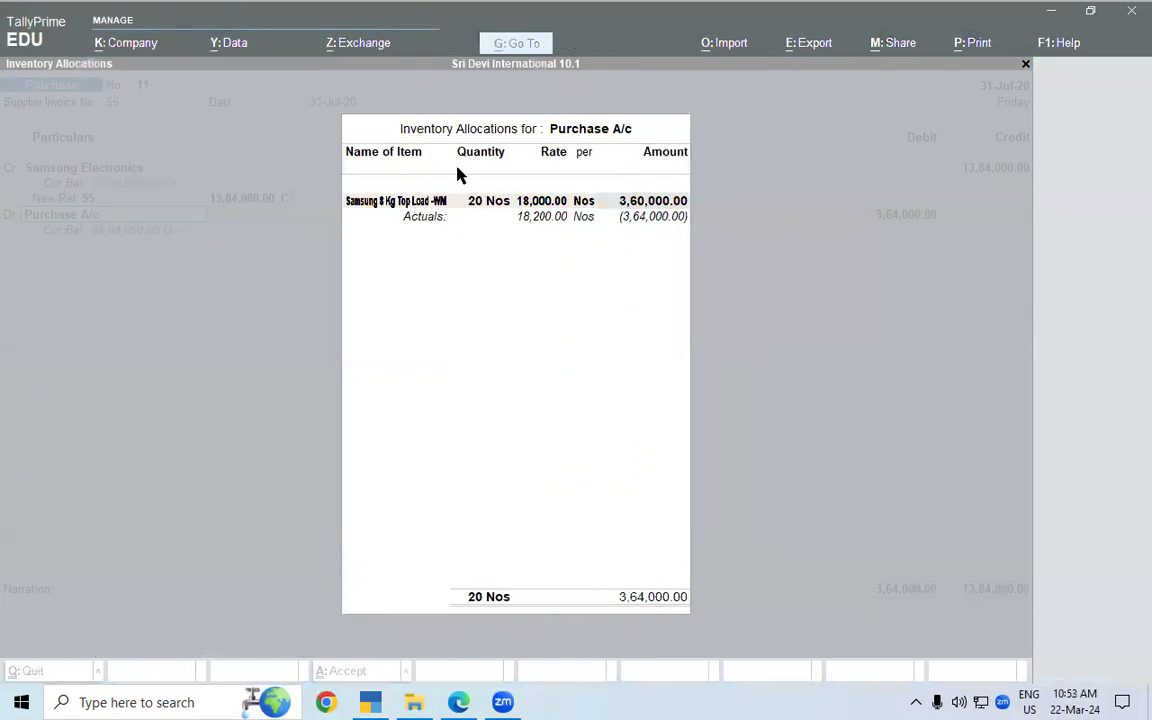
pyautogui.click(522, 219)
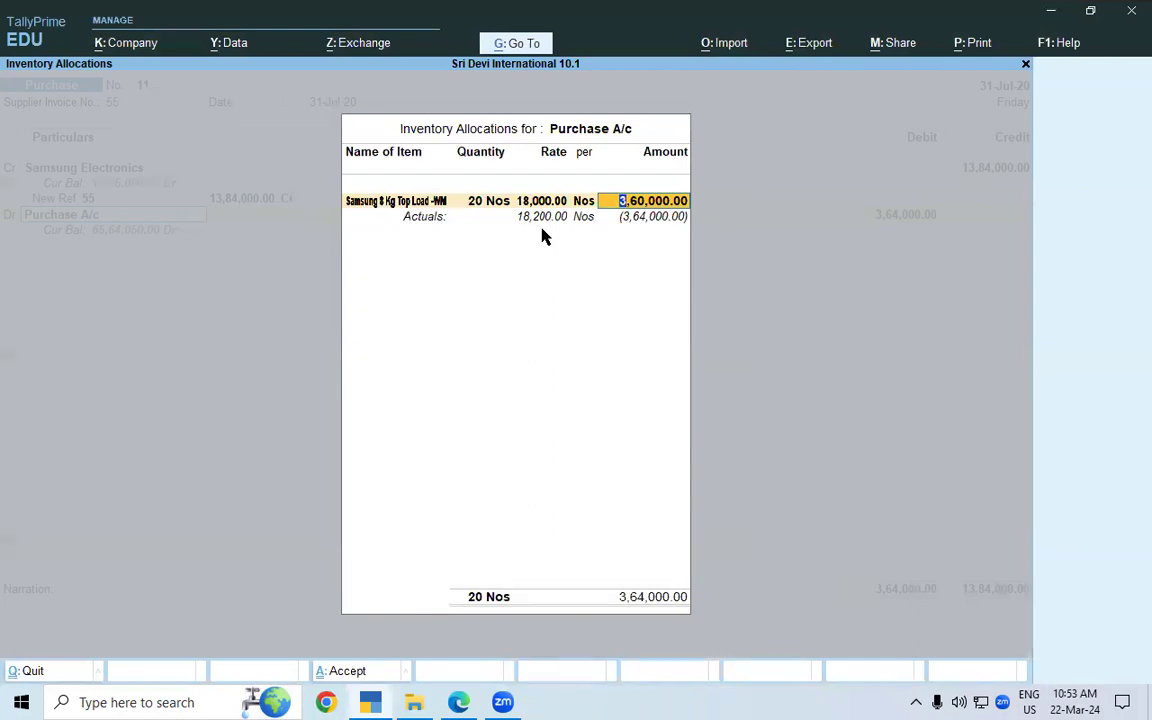
# Step: Accept the Top Load item's amount and add Samsung 8 Kg Front Load- WM as the second item under Purchase A/c
pyautogui.press('Return')
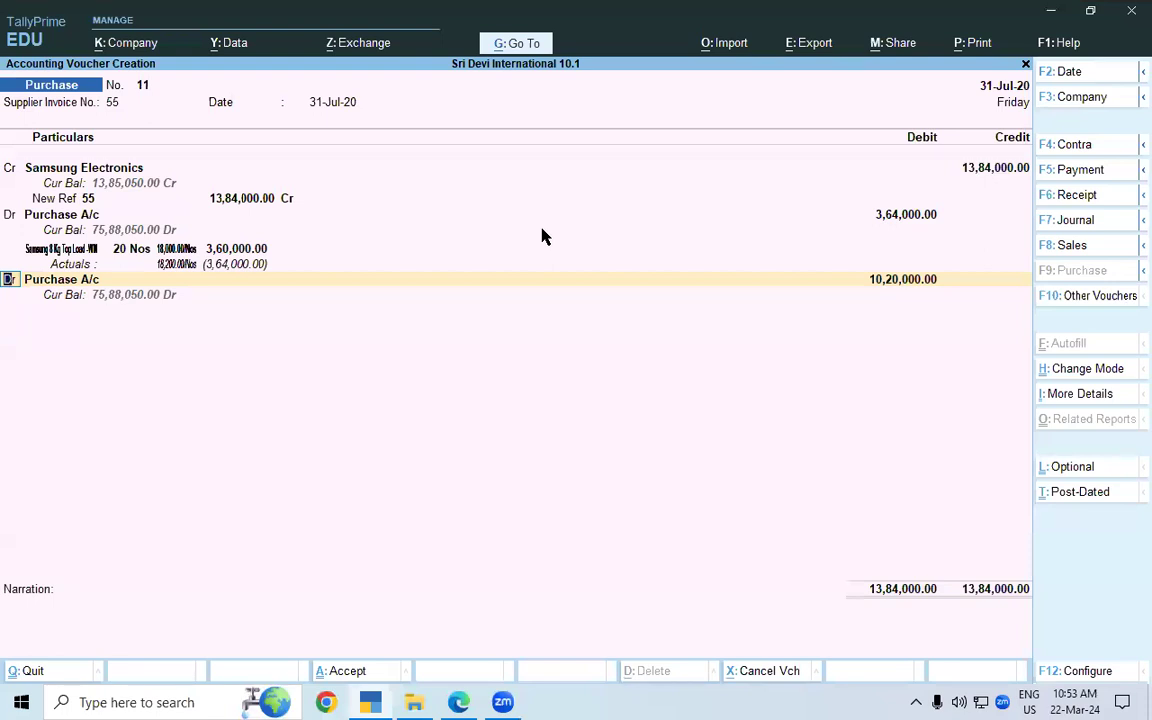
pyautogui.press('BackSpace')
pyautogui.press('Return')
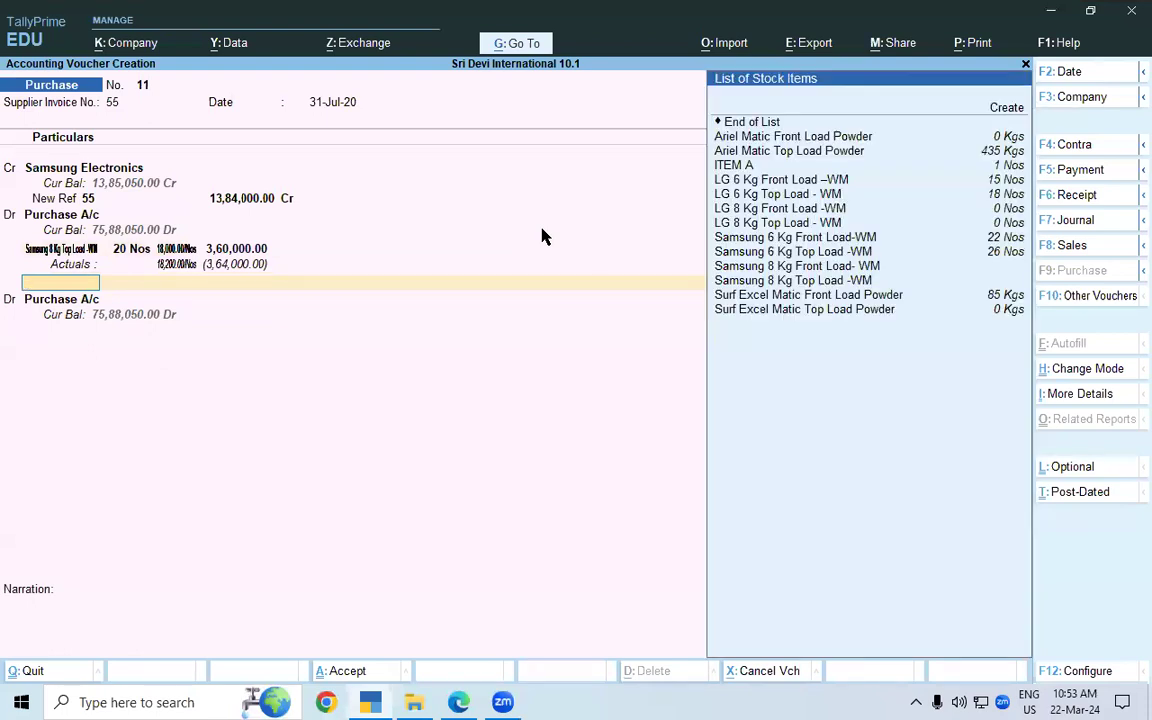
pyautogui.press('Down')
pyautogui.press('Down')
pyautogui.press('Down')
pyautogui.press('Down')
pyautogui.press('Down')
pyautogui.press('Down')
pyautogui.press('Down')
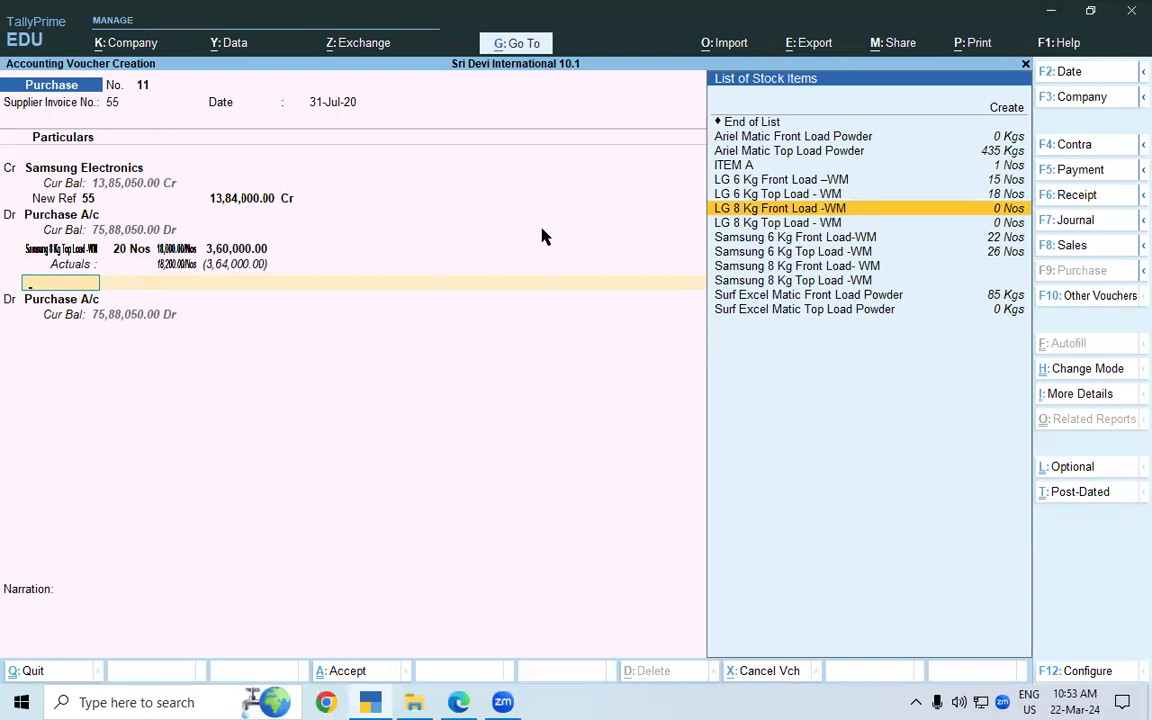
pyautogui.press('Down')
pyautogui.press('Down')
pyautogui.press('Down')
pyautogui.press('Down')
pyautogui.press('Return')
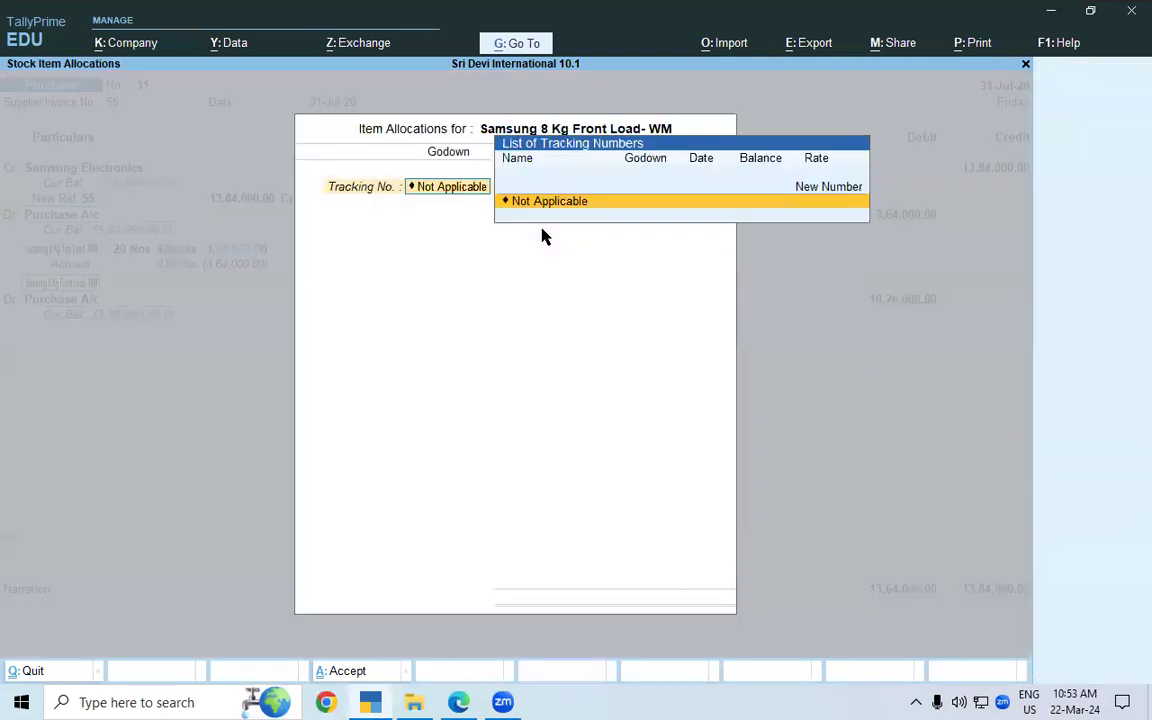
# Step: Allocate the Front Load item to the Gorakhpur- UP godown with tracking and order Not Applicable, quantity 20 Nos and rate 40000
pyautogui.press('Return')
pyautogui.press('Return')
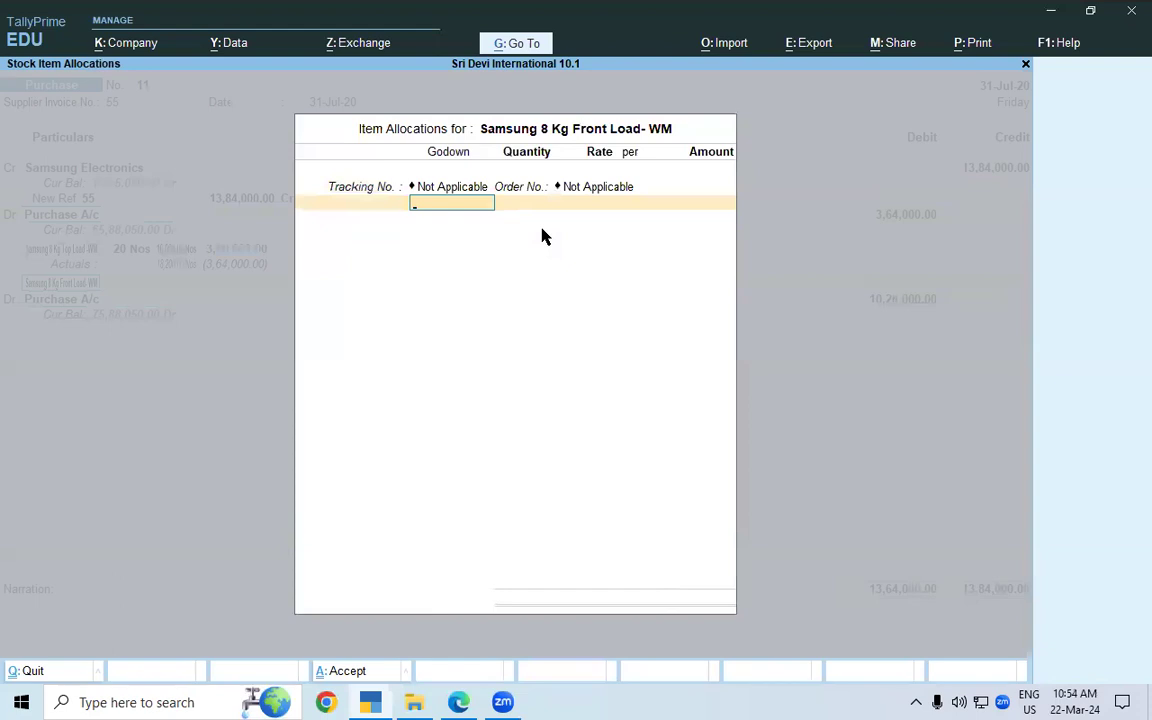
pyautogui.press('Down')
pyautogui.press('Down')
pyautogui.press('Return')
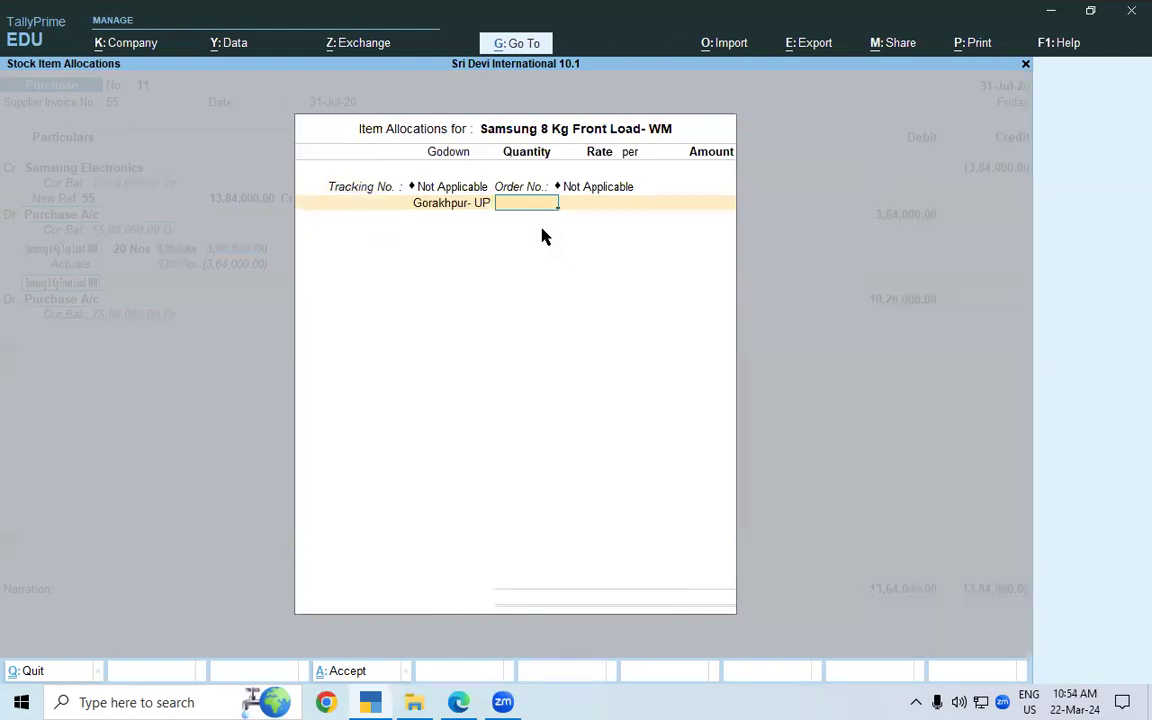
pyautogui.hotkey('alt', 'Tab')
pyautogui.hotkey('alt', 'Tab')
pyautogui.write('20')
pyautogui.press('Return')
pyautogui.write('40000')
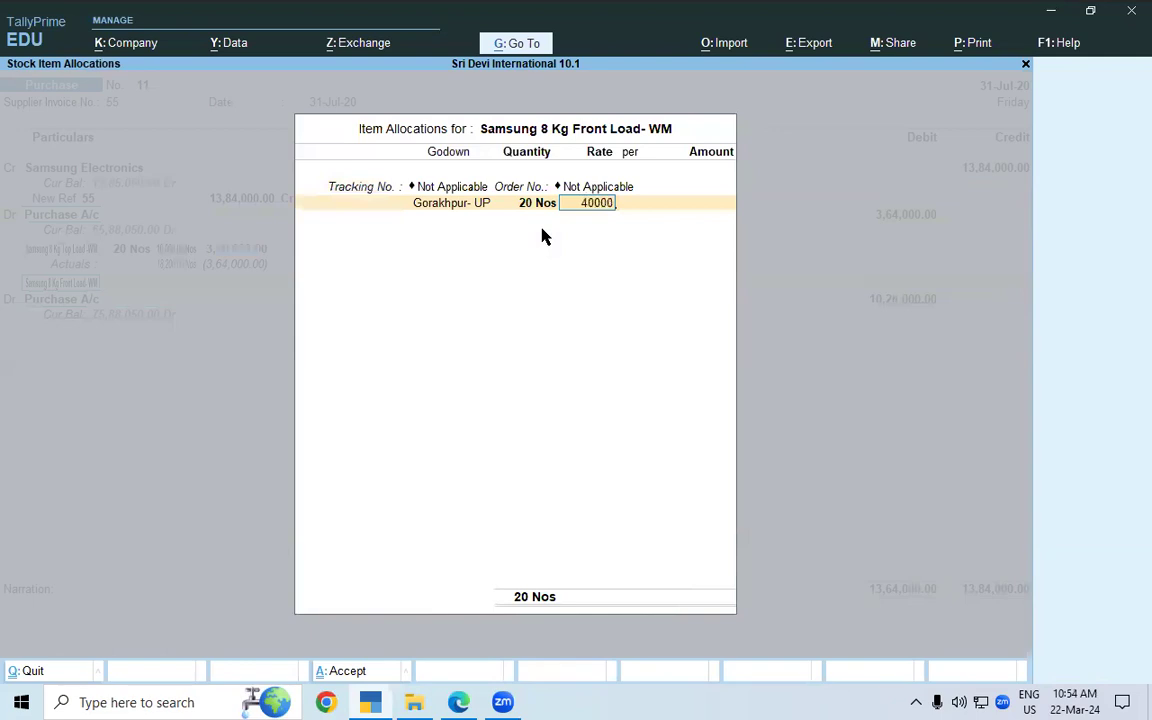
pyautogui.press('Return')
pyautogui.press('Return')
pyautogui.press('Return')
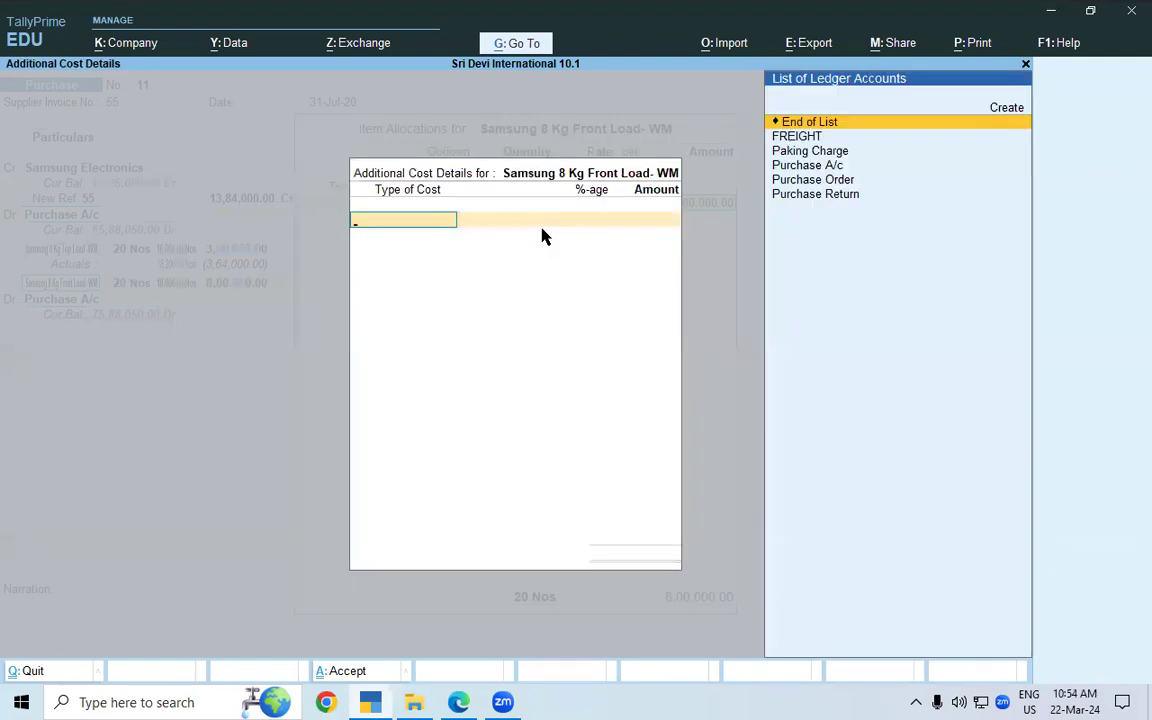
# Step: Allocate a Paking Charge of 6000 to Samsung 8 Kg Front Load- WM and accept its item allocation and amount
pyautogui.press('Down')
pyautogui.press('Down')
pyautogui.press('Return')
pyautogui.press('Return')
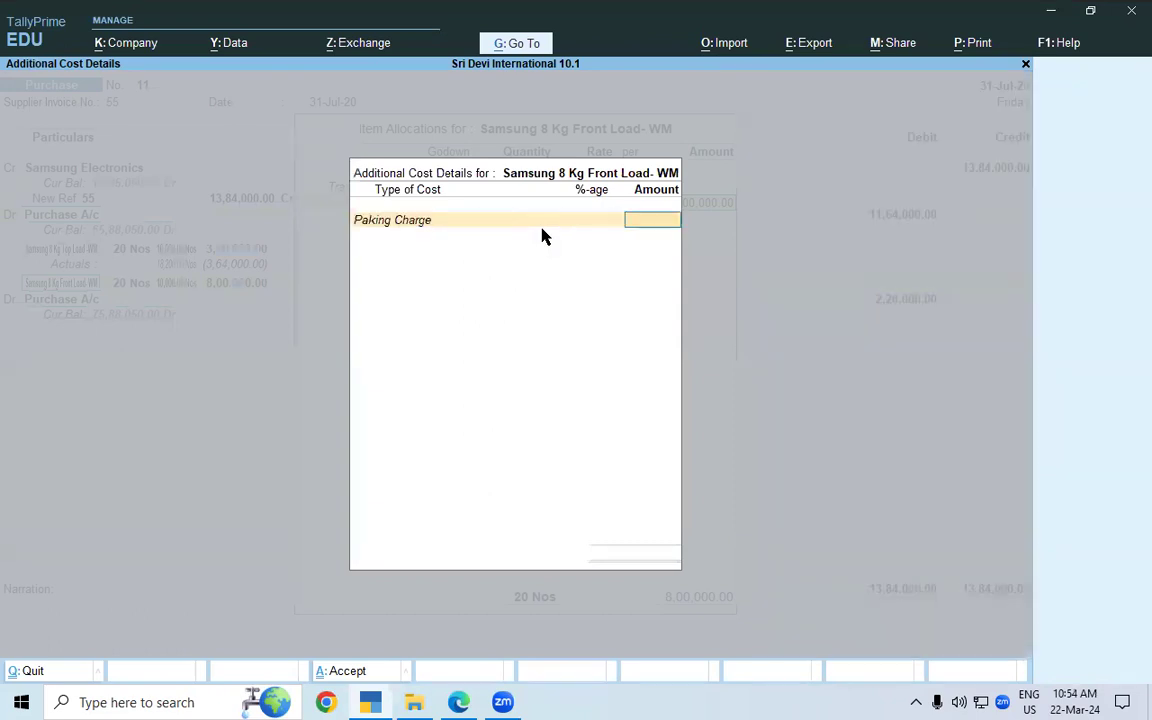
pyautogui.write('6000')
pyautogui.press('Return')
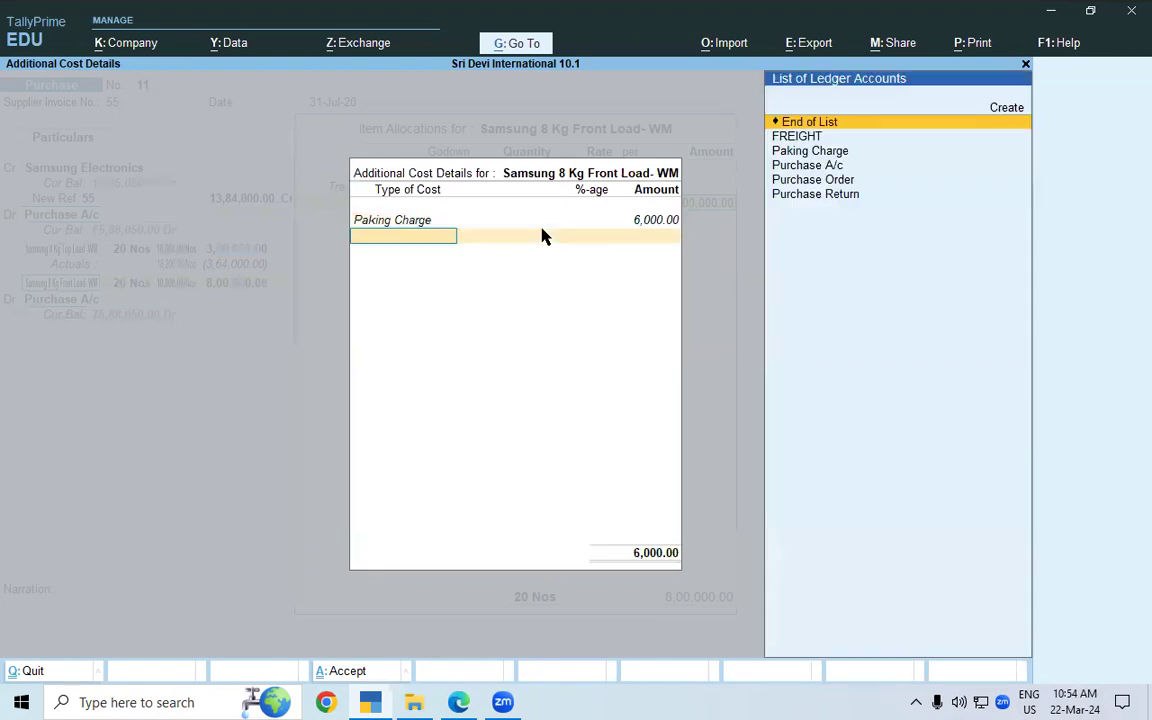
pyautogui.press('Return')
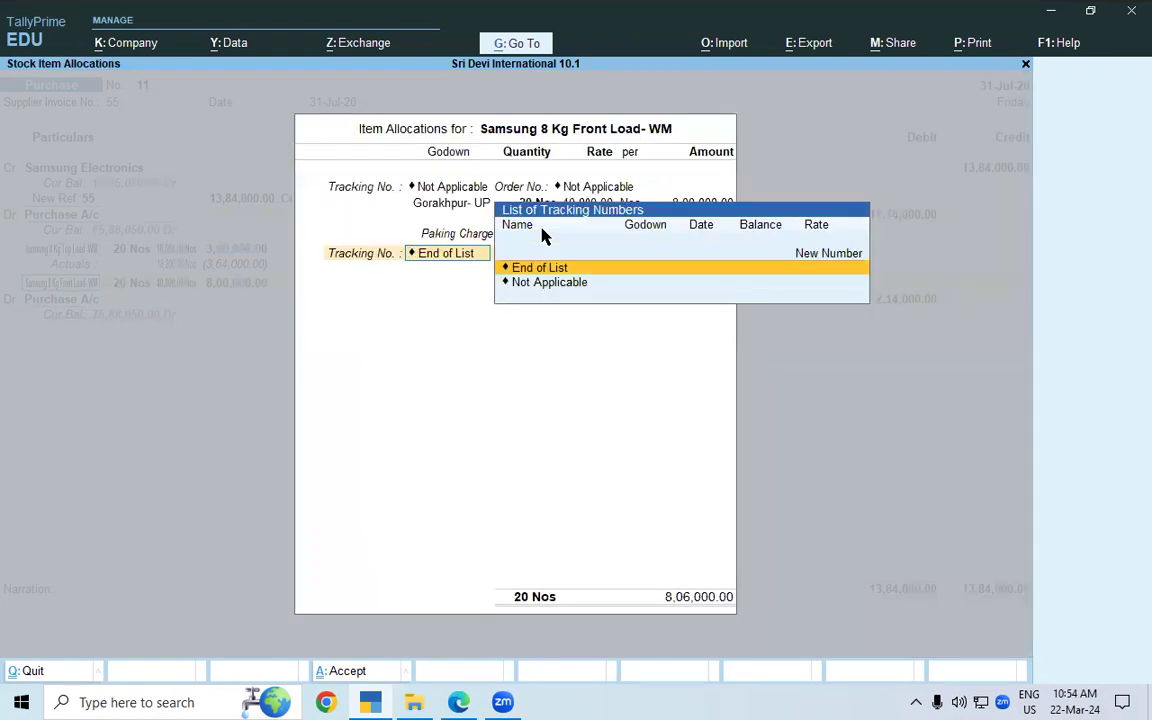
pyautogui.press('Return')
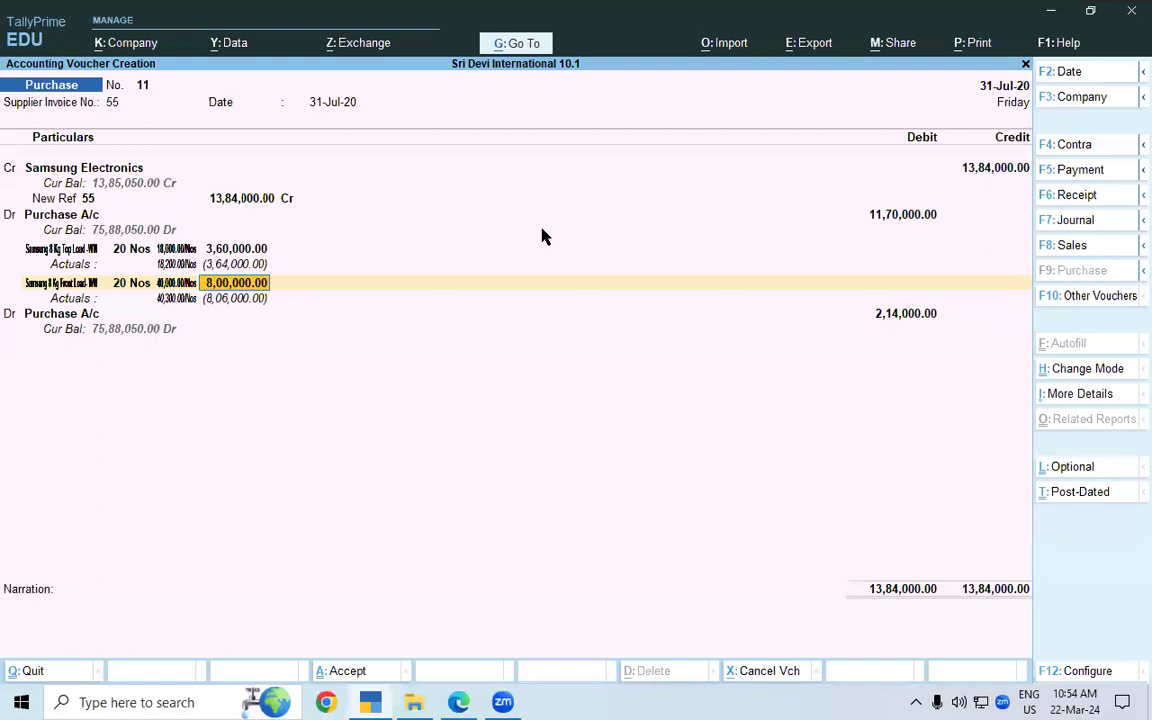
pyautogui.press('Return')
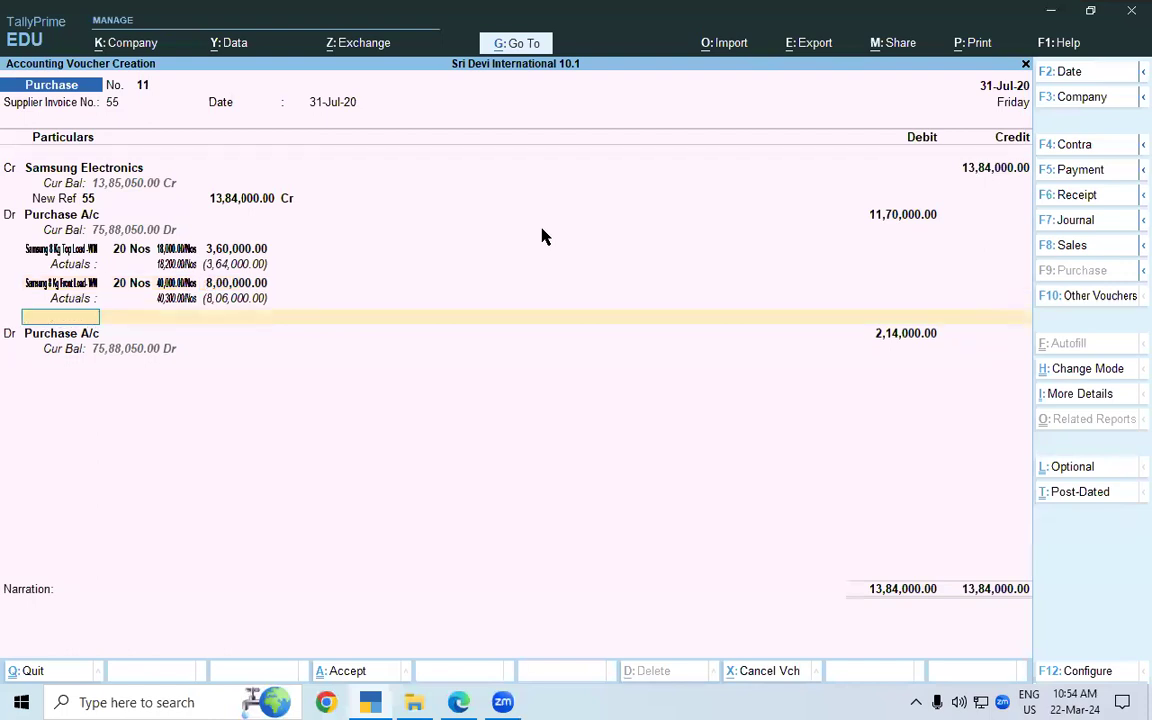
# Step: Reopen the Samsung 8 Kg Front Load- WM allocation, go through its entries without editing them, and end the stock item list
pyautogui.press('BackSpace')
pyautogui.press('BackSpace')
pyautogui.press('BackSpace')
pyautogui.press('BackSpace')
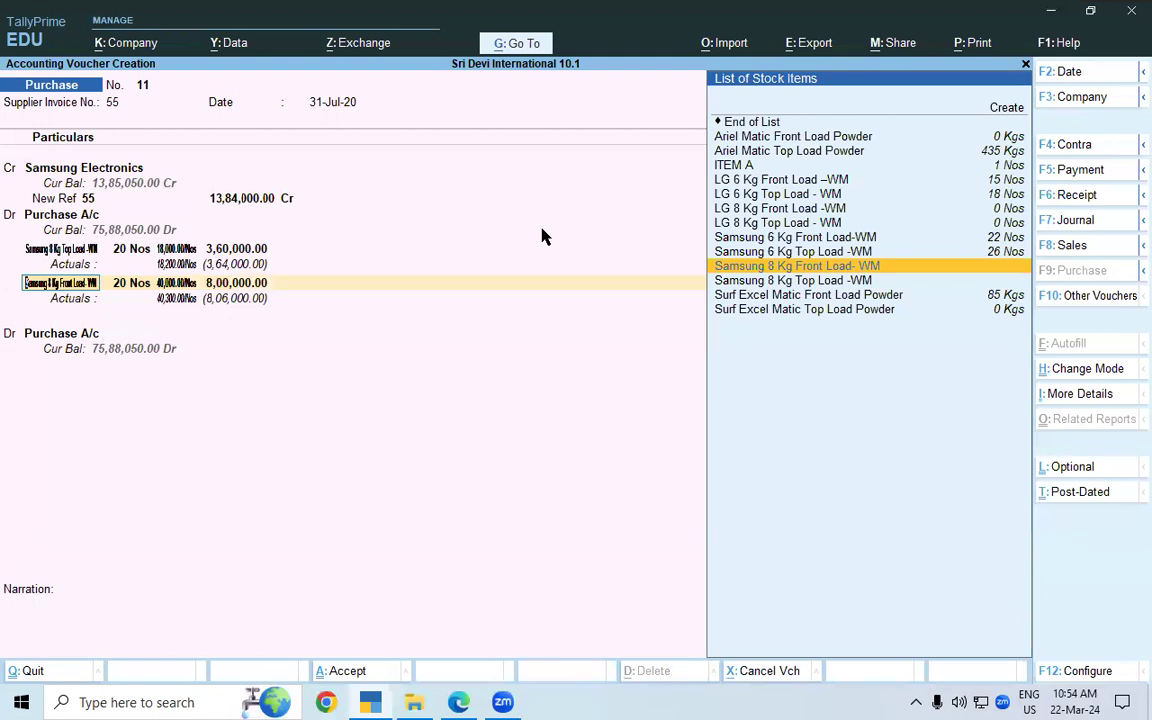
pyautogui.press('Return')
pyautogui.press('Return')
pyautogui.press('Return')
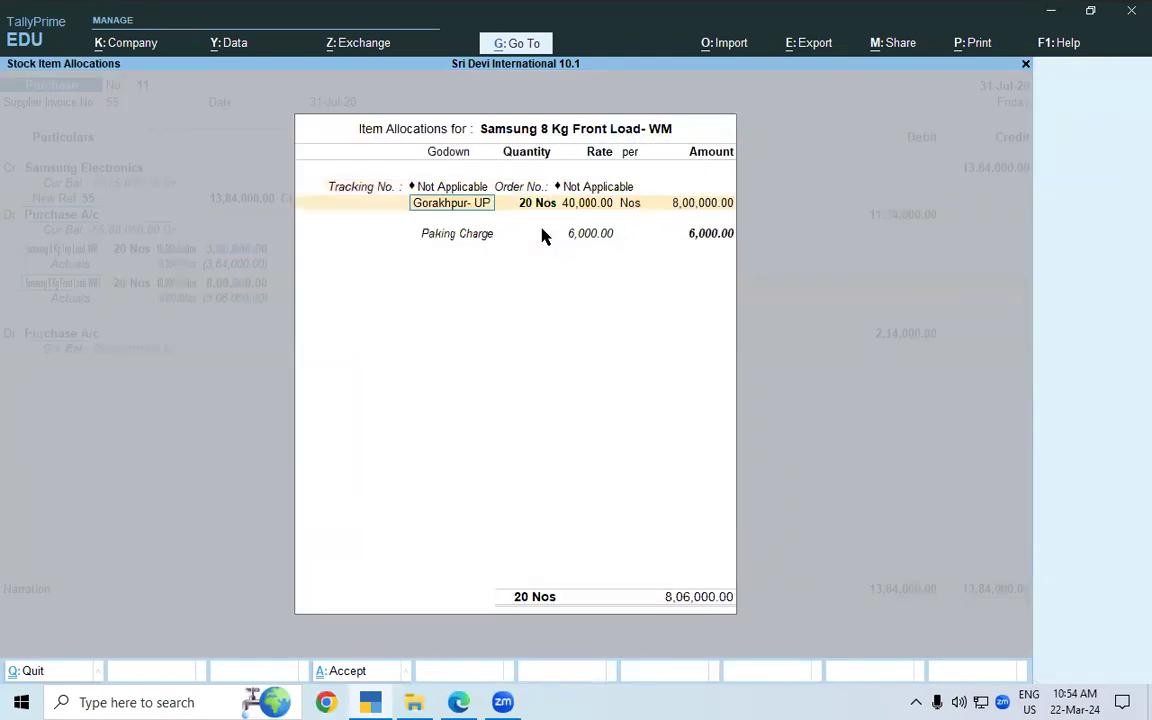
pyautogui.press('Return')
pyautogui.press('Return')
pyautogui.press('Return')
pyautogui.press('Return')
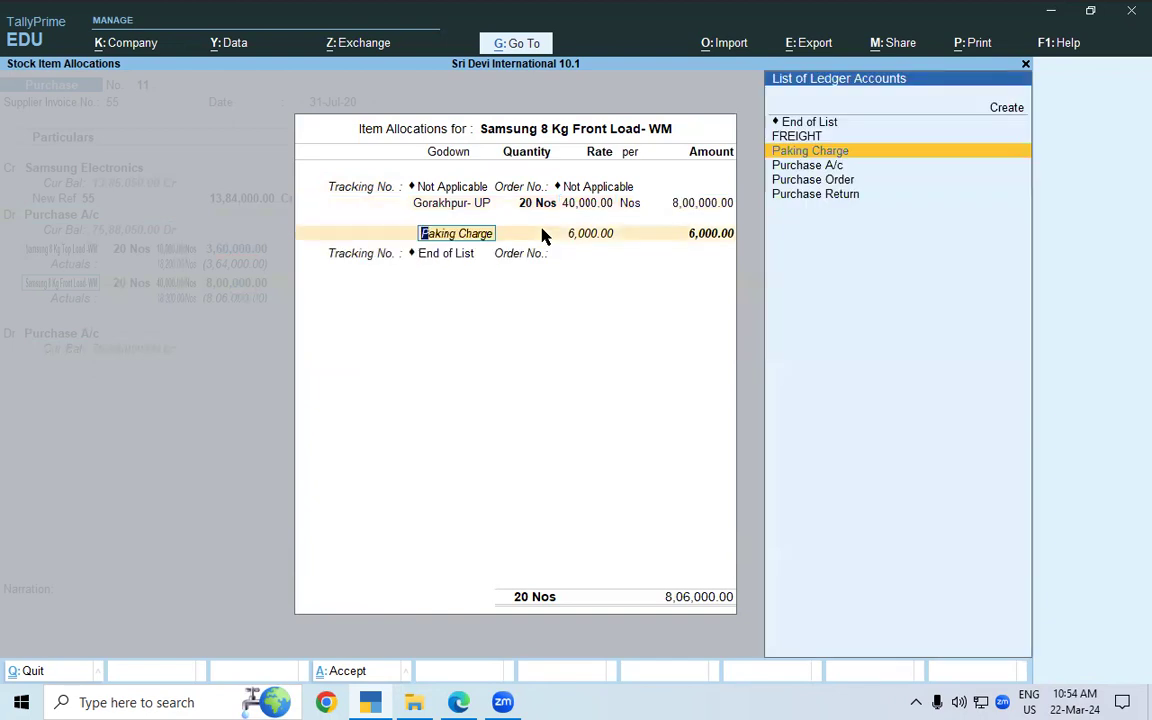
pyautogui.press('Return')
pyautogui.press('Return')
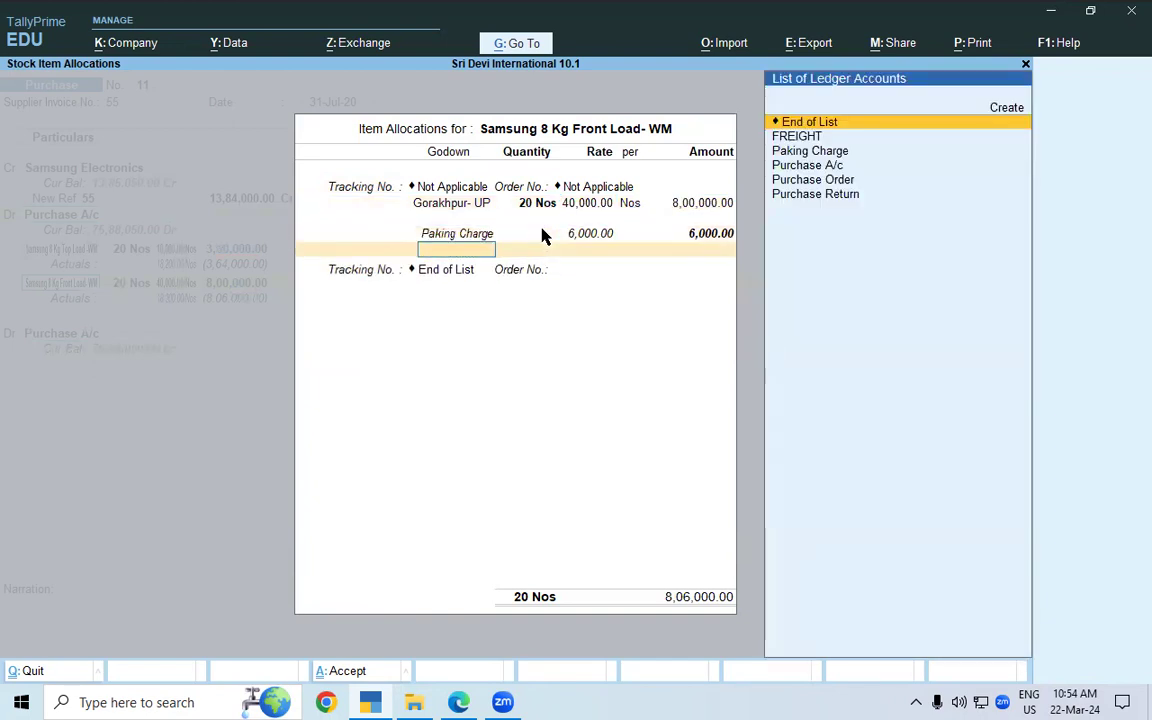
pyautogui.press('Return')
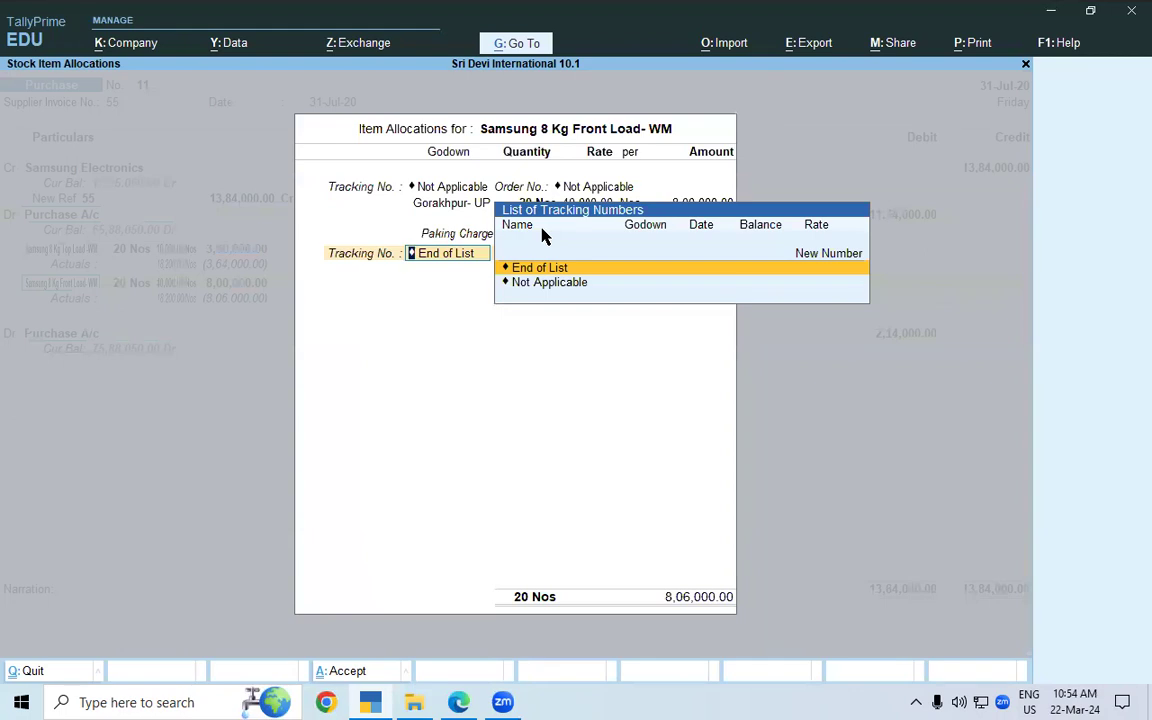
pyautogui.press('Return')
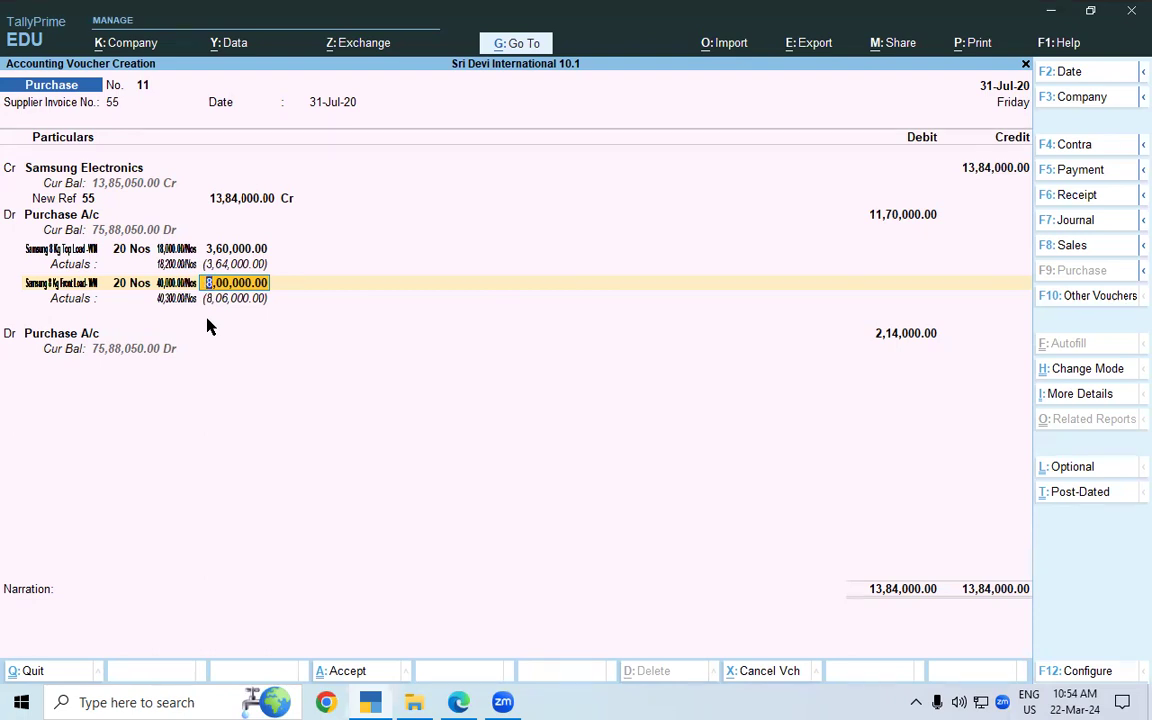
pyautogui.press('Return')
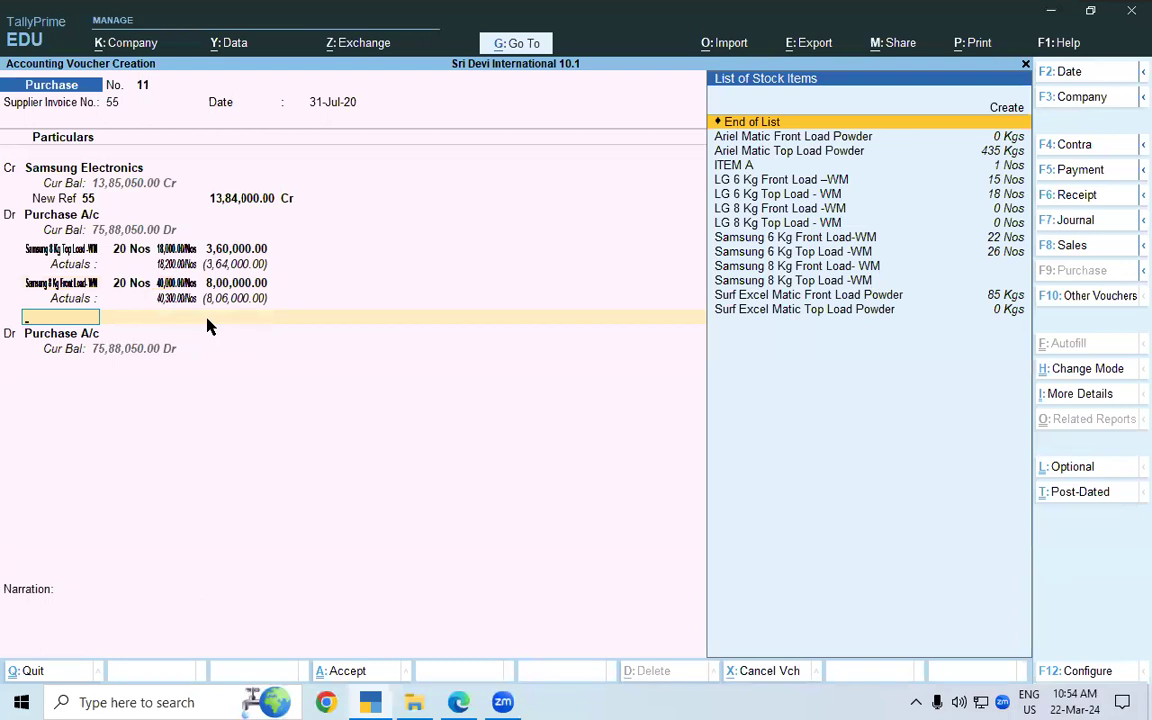
pyautogui.press('Return')
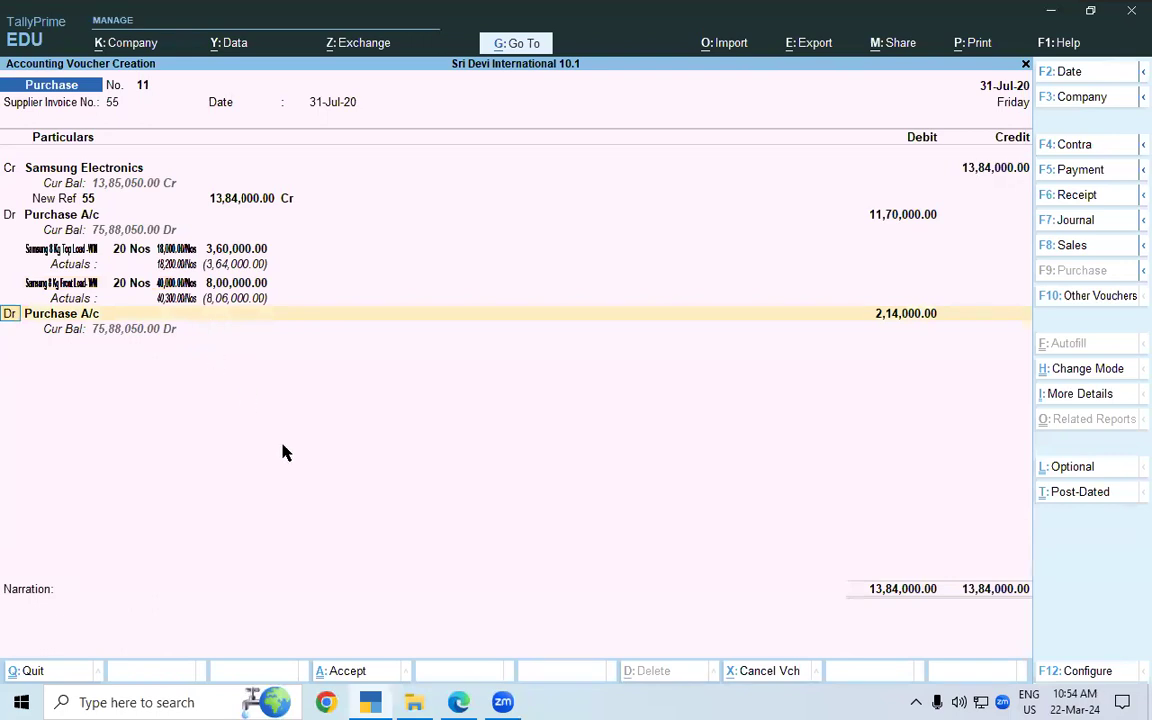
# Step: Switch to the lesson PDF in Edge and underline Transportation, 14,000 and "the amount based on the quantity" in the additional cost note
pyautogui.click(458, 702)
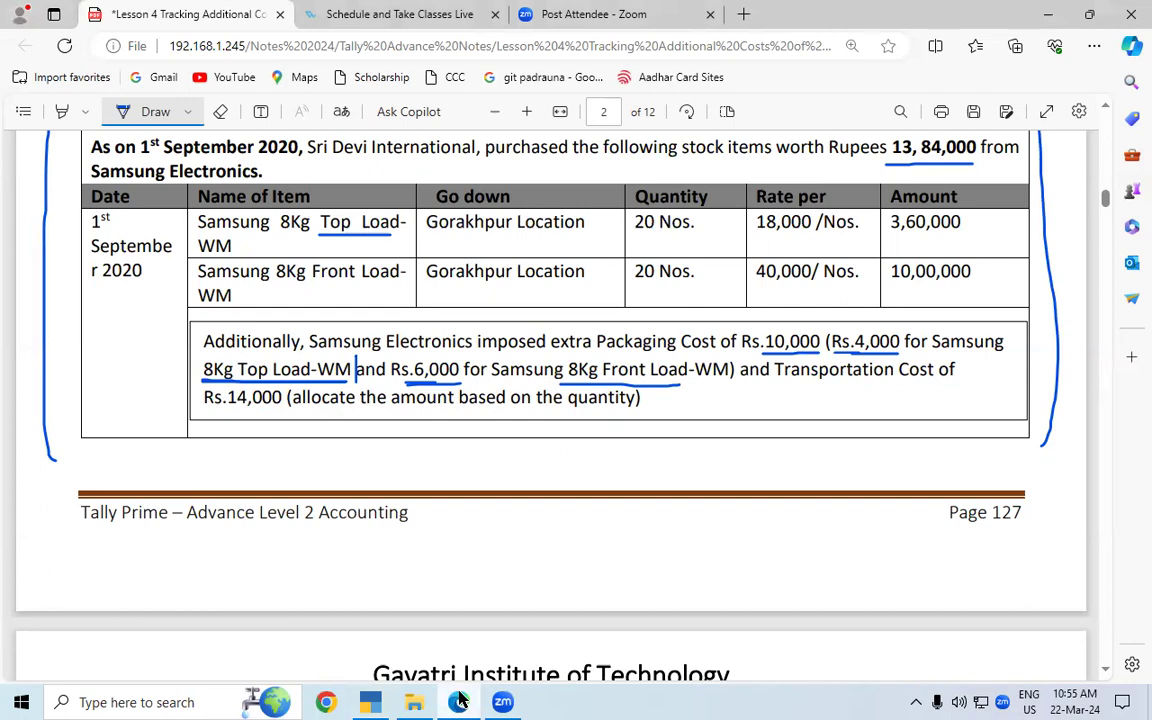
pyautogui.click(1105, 670)
pyautogui.scroll(-10, 1106, 676)
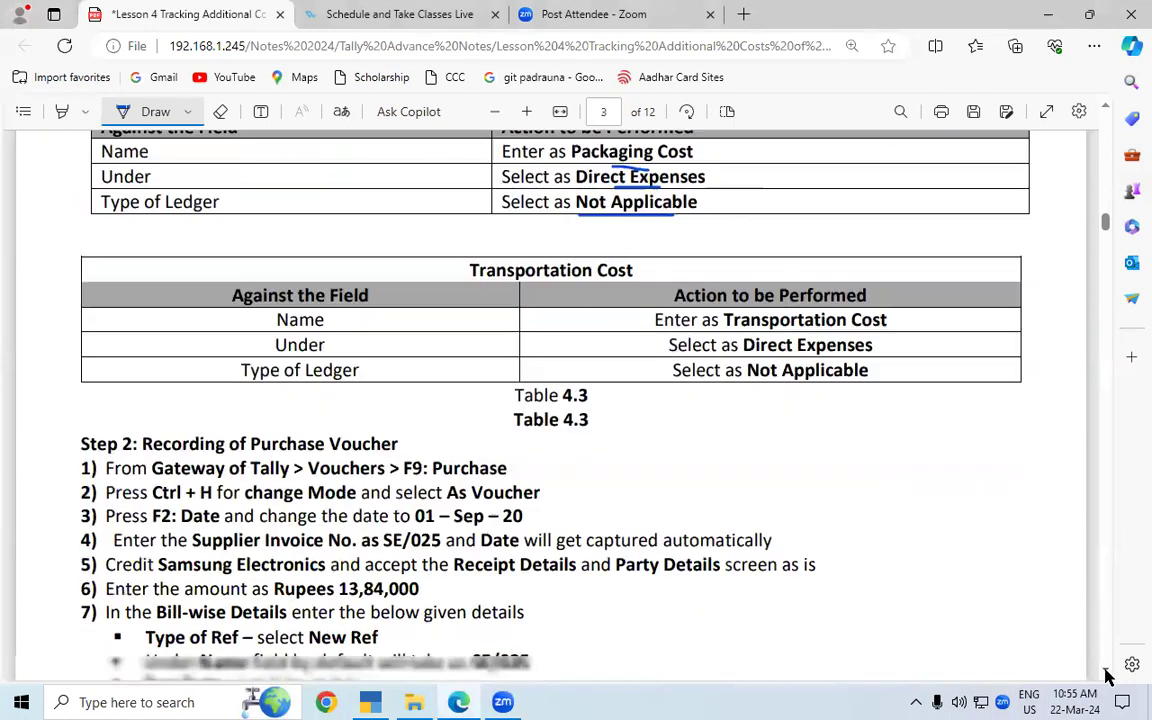
pyautogui.scroll(-5, 1106, 676)
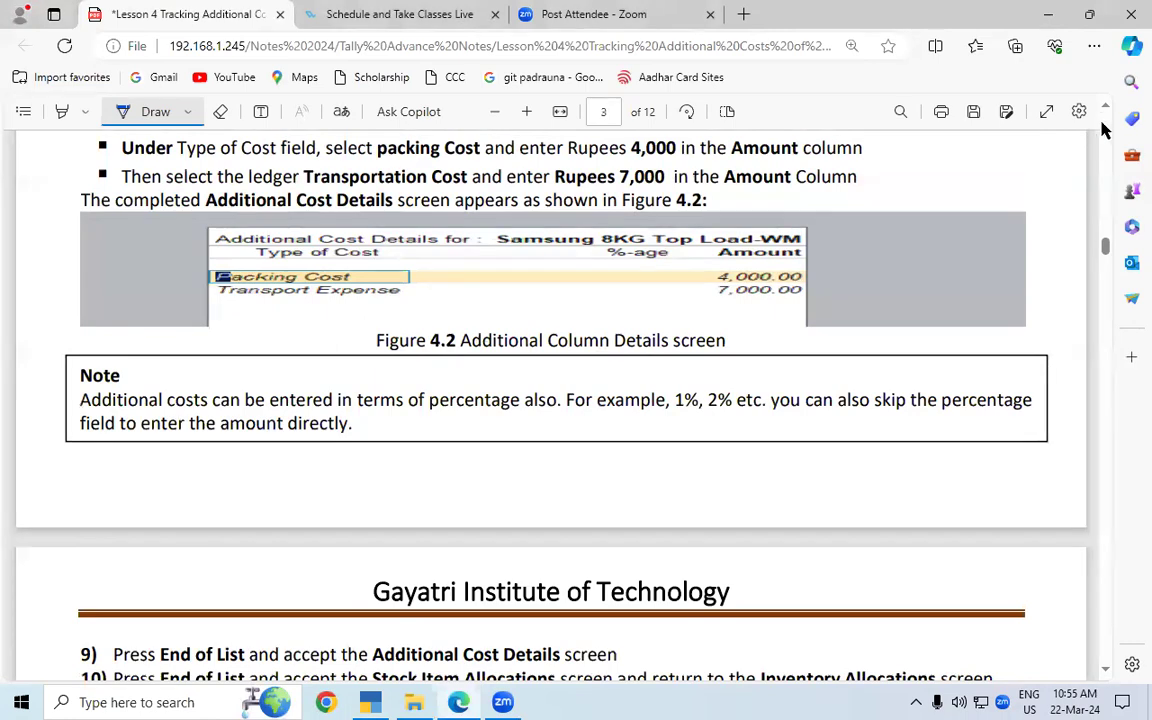
pyautogui.scroll(12, 1106, 111)
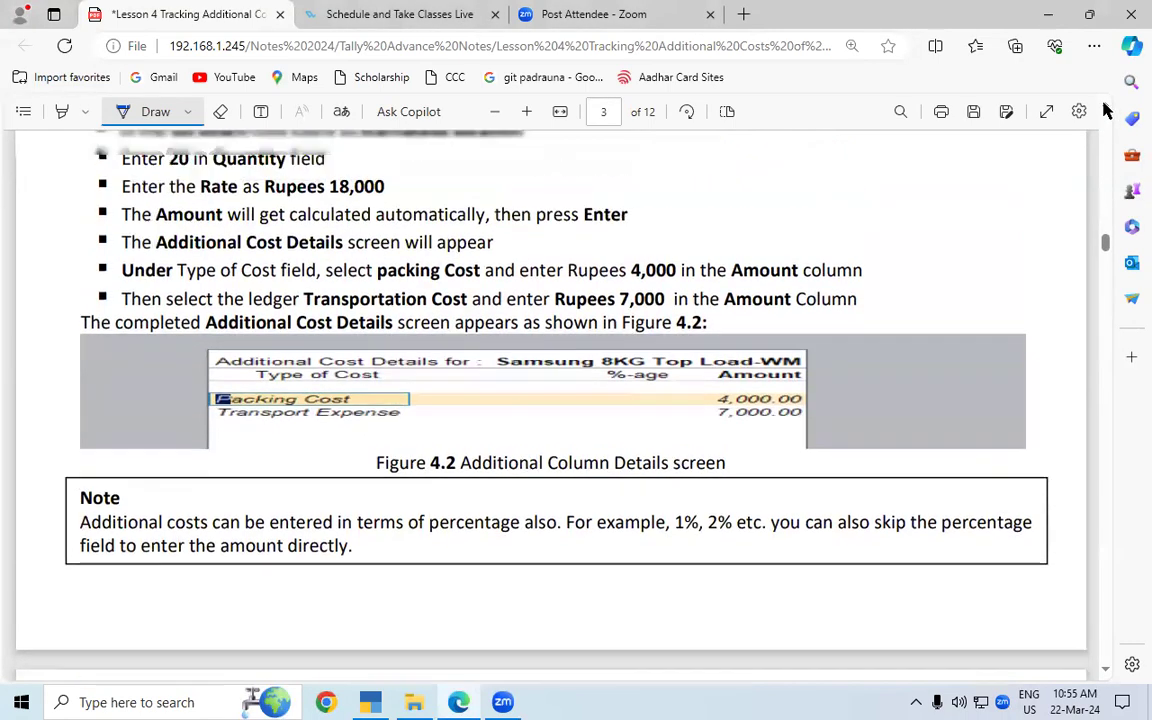
pyautogui.scroll(7, 1106, 111)
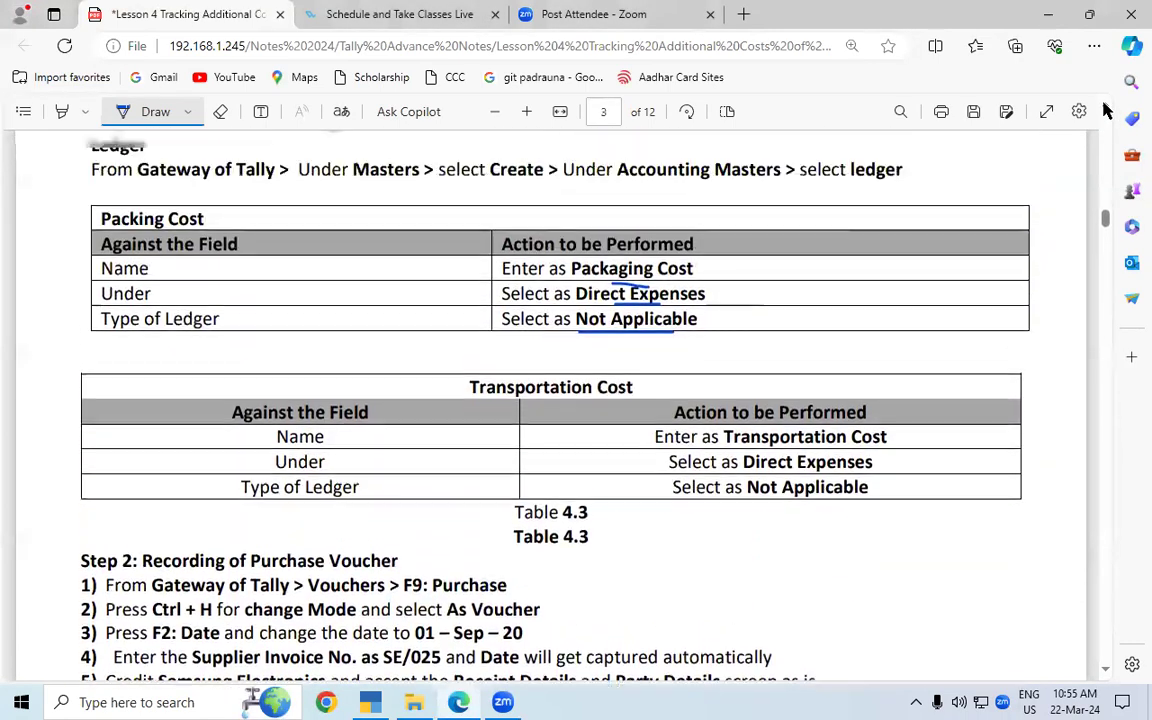
pyautogui.scroll(1, 1106, 111)
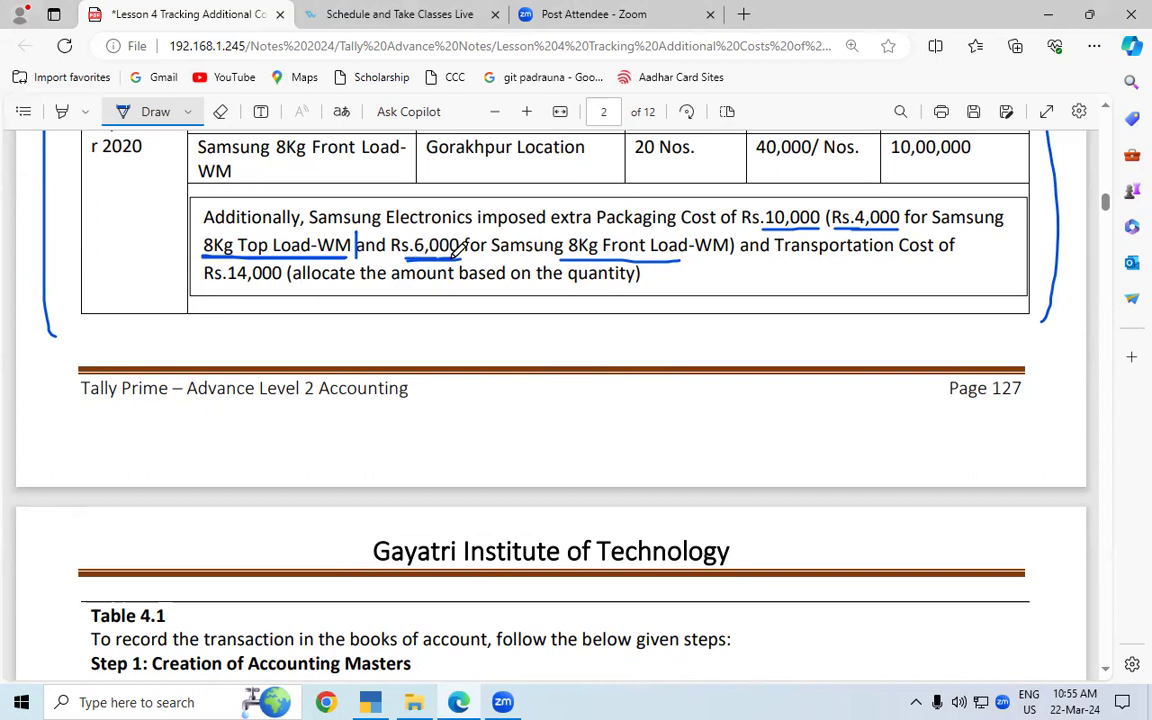
pyautogui.moveTo(774, 258); pyautogui.dragTo(900, 258)
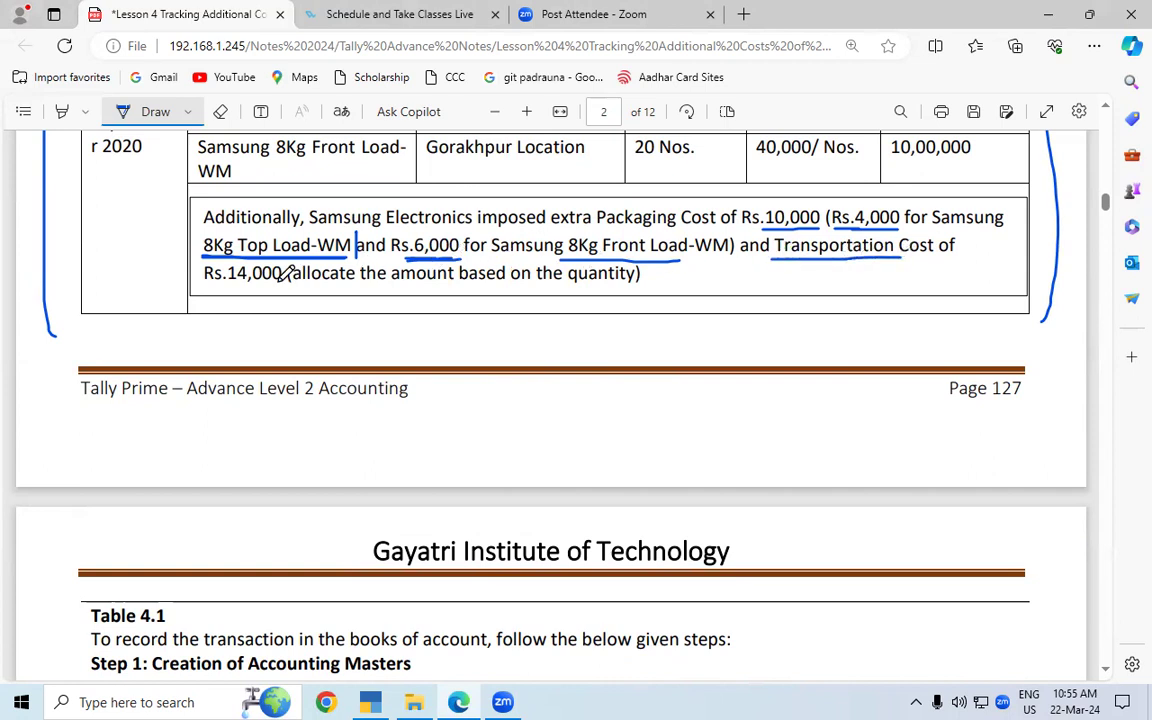
pyautogui.moveTo(228, 287); pyautogui.dragTo(254, 288)
pyautogui.moveTo(368, 287); pyautogui.dragTo(627, 286)
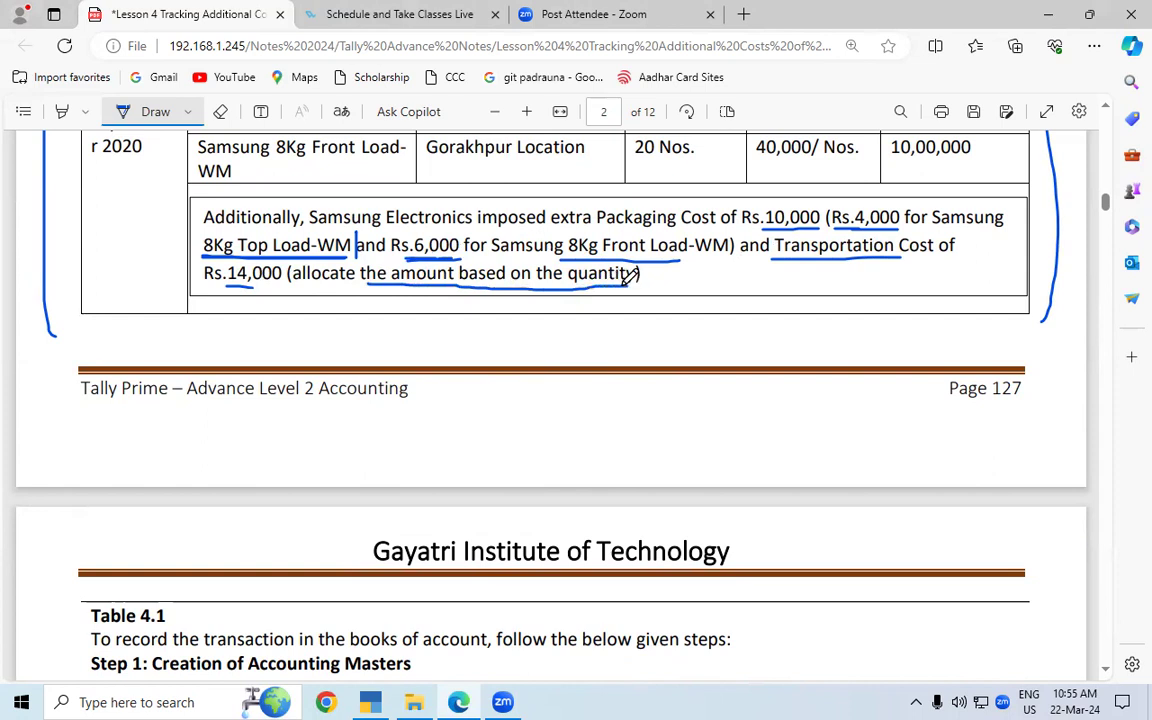
pyautogui.moveTo(255, 283); pyautogui.dragTo(283, 282)
# Step: Underline both 20 Nos. quantities in the item table and handwrite 7000 beside each one
pyautogui.click(1106, 106)
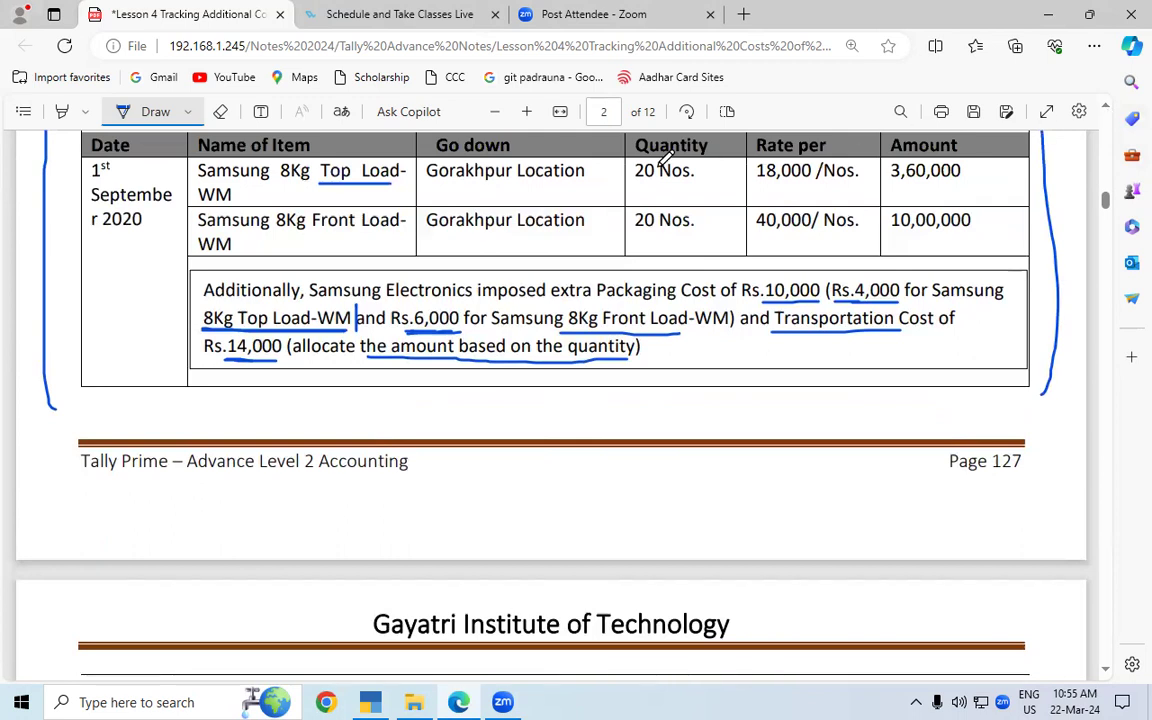
pyautogui.moveTo(633, 184); pyautogui.dragTo(690, 183)
pyautogui.moveTo(632, 233); pyautogui.dragTo(697, 231)
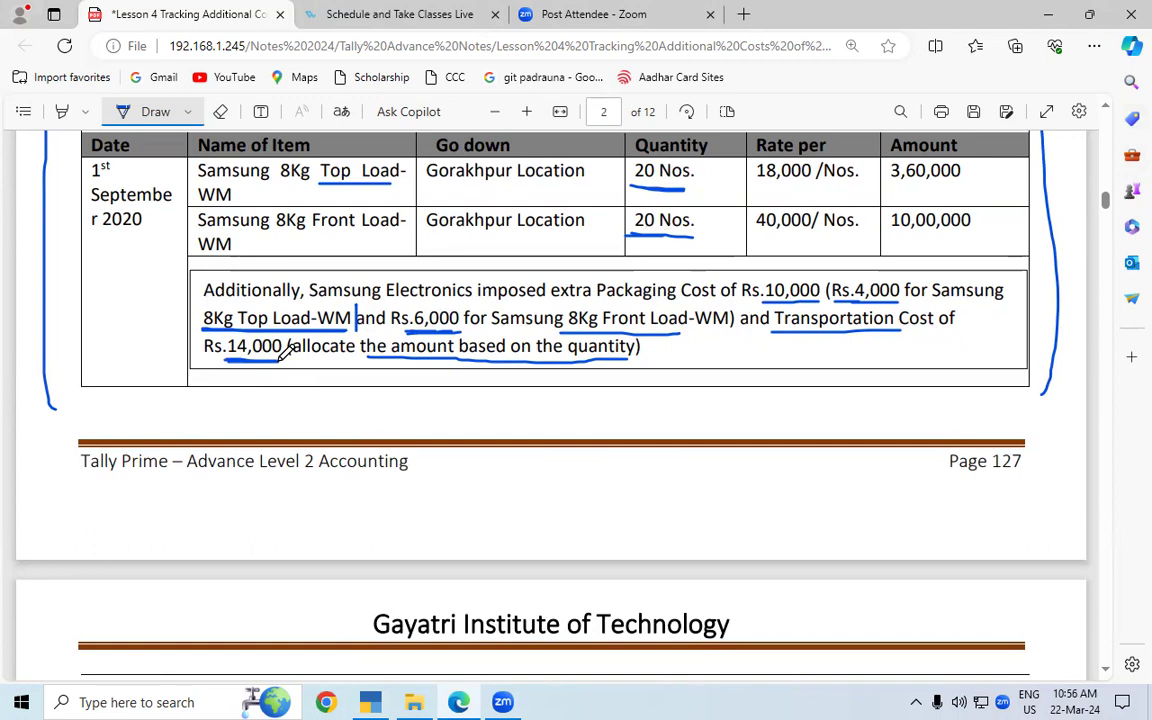
pyautogui.moveTo(686, 191); pyautogui.dragTo(705, 194)
pyautogui.moveTo(706, 192)
pyautogui.mouseDown()
pyautogui.moveTo(707, 204)
pyautogui.moveTo(713, 190)
pyautogui.moveTo(742, 199)
pyautogui.moveTo(727, 229)
pyautogui.moveTo(768, 224)
pyautogui.mouseUp()
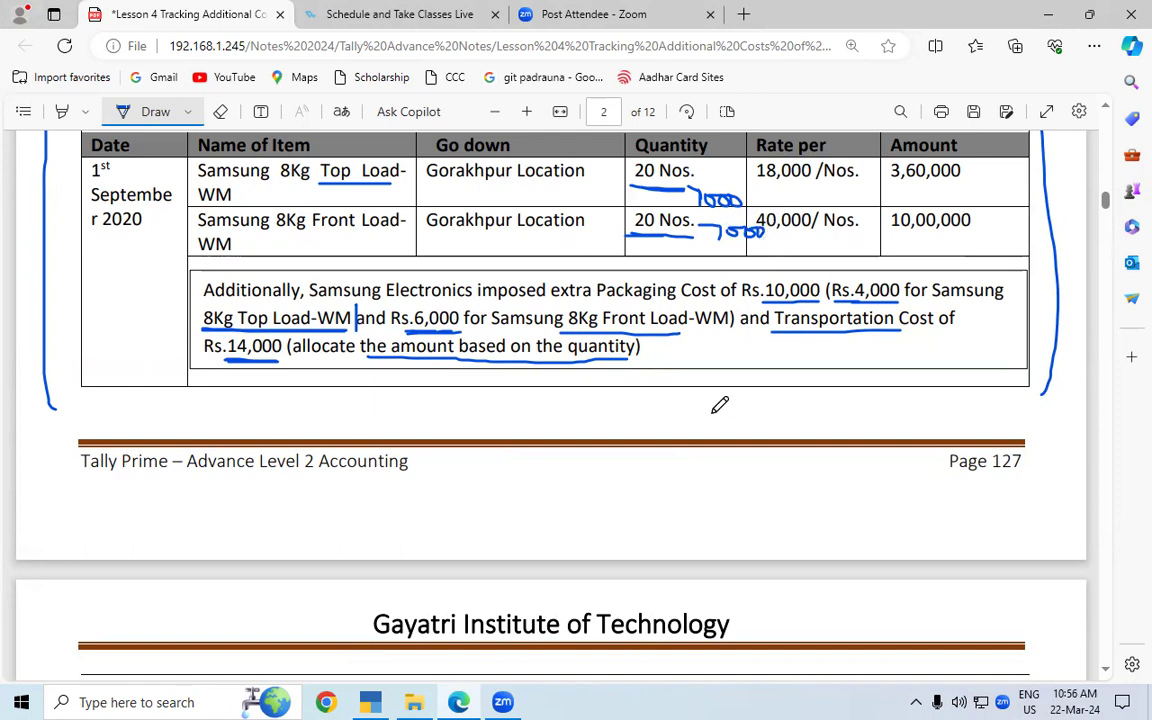
# Step: Switch to TallyPrime and reopen the item allocations for Samsung 8 Kg Top Load -WM under the first Purchase A/c
pyautogui.click(371, 702)
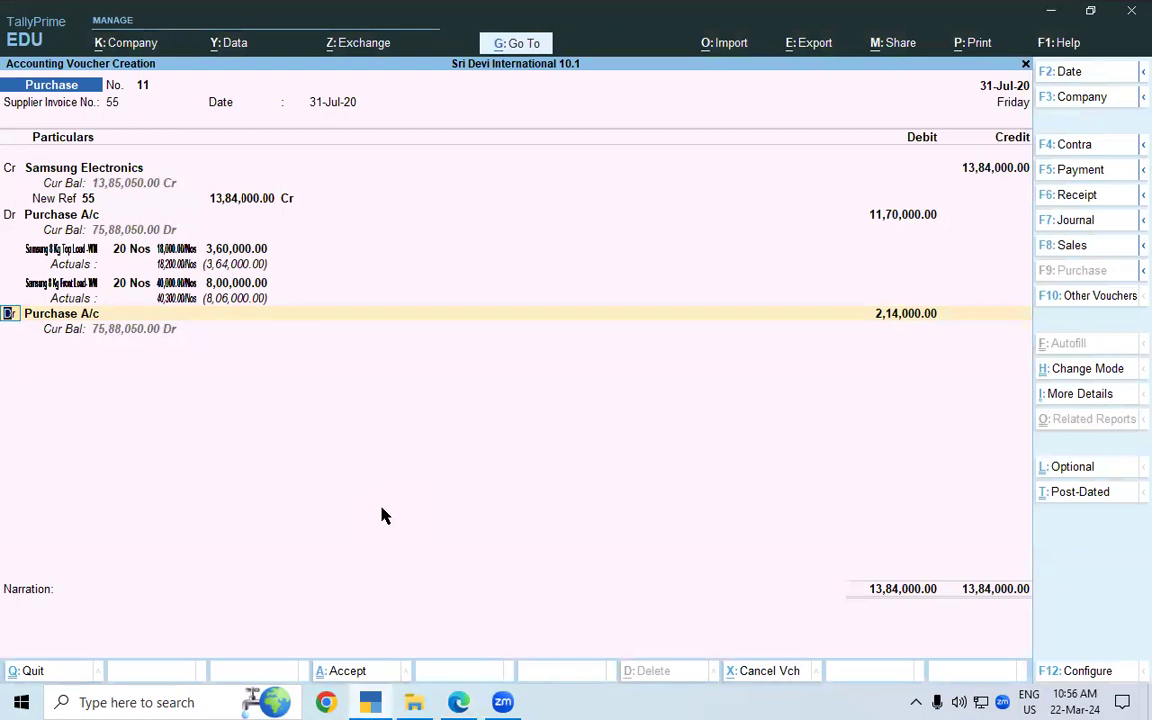
pyautogui.press('Up')
pyautogui.press('Up')
pyautogui.press('Up')
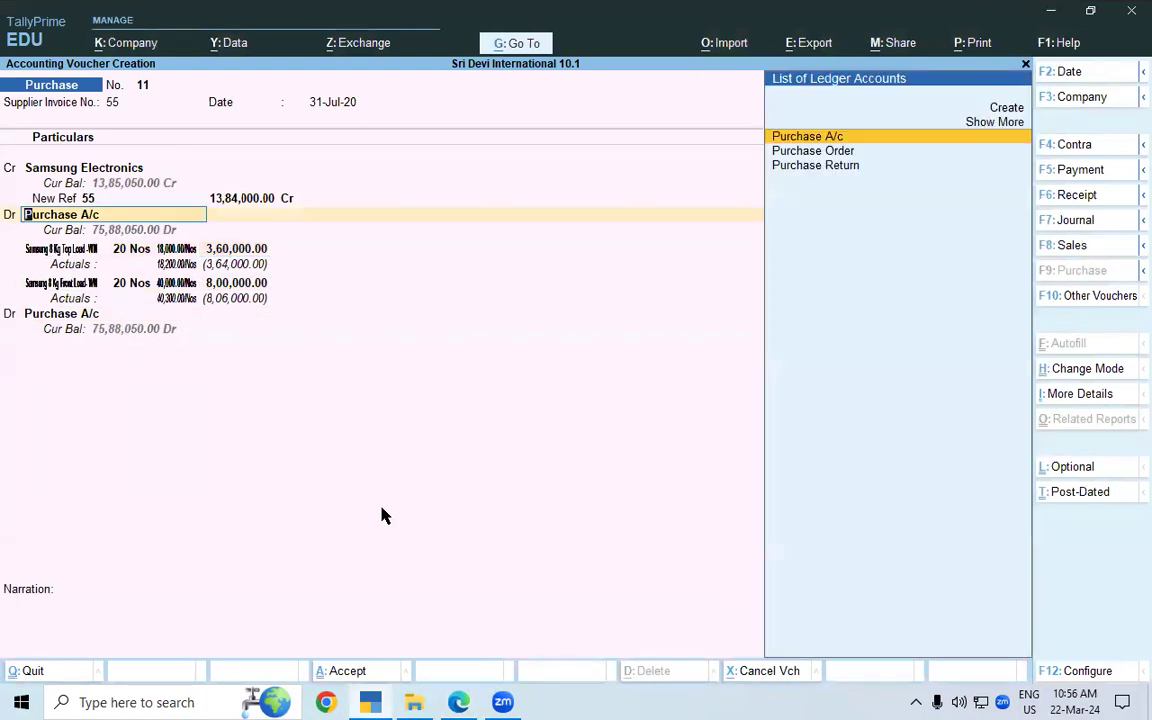
pyautogui.press('Return')
pyautogui.press('Return')
pyautogui.press('Return')
pyautogui.press('Return')
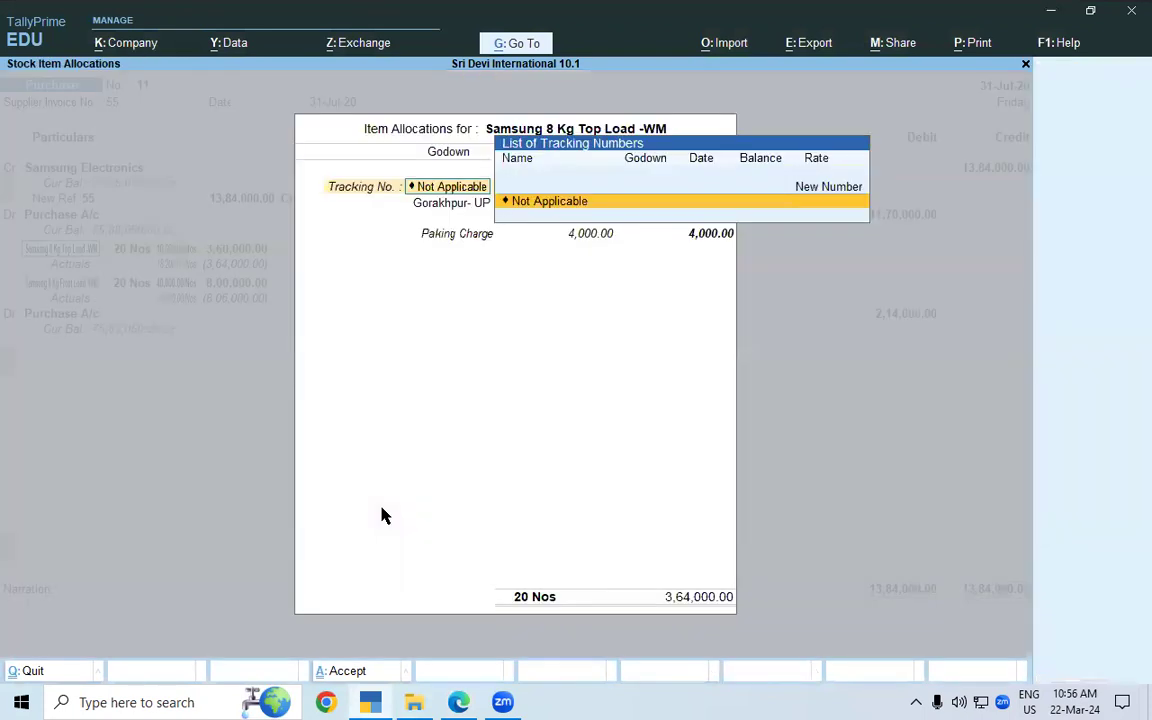
# Step: Keep the Top Load item's tracking, godown, quantity, rate and Paking Charge entries and advance to an empty additional cost line
pyautogui.press('Return')
pyautogui.press('Return')
pyautogui.press('Return')
pyautogui.press('Return')
pyautogui.press('Return')
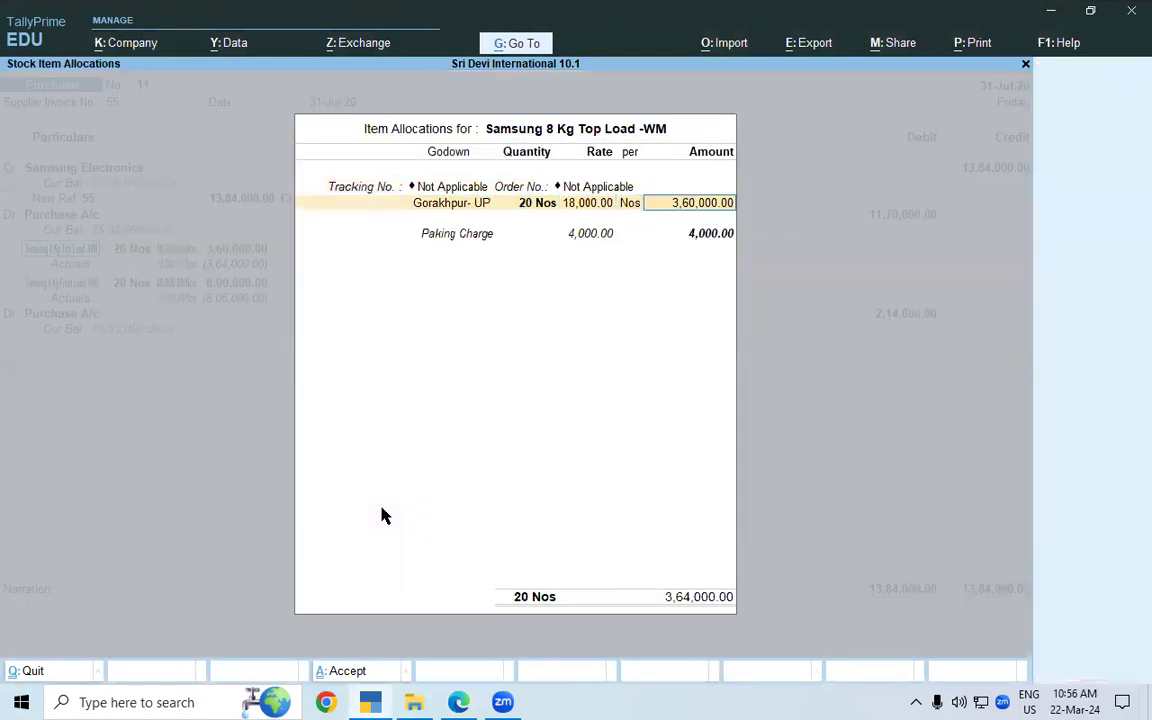
pyautogui.press('Return')
pyautogui.press('Return')
pyautogui.press('Return')
pyautogui.press('Return')
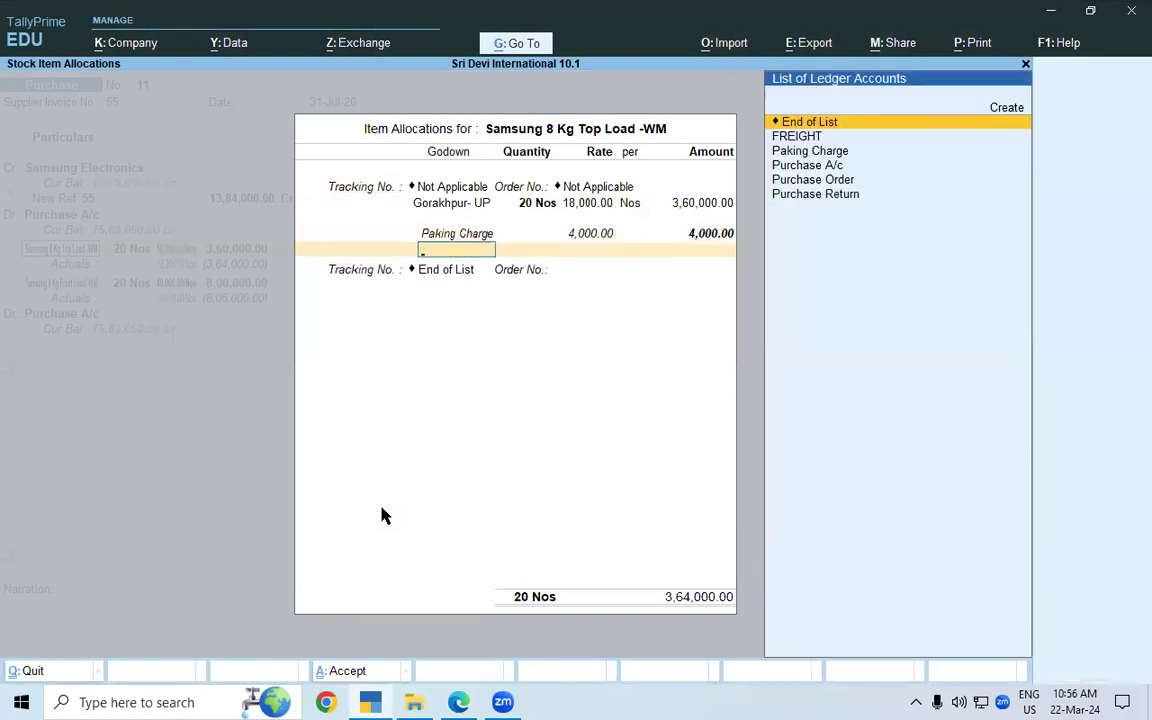
# Step: Add FREIGHT of 7000 as an additional cost below Paking Charge for Samsung 8 Kg Top Load -WM
pyautogui.press('BackSpace')
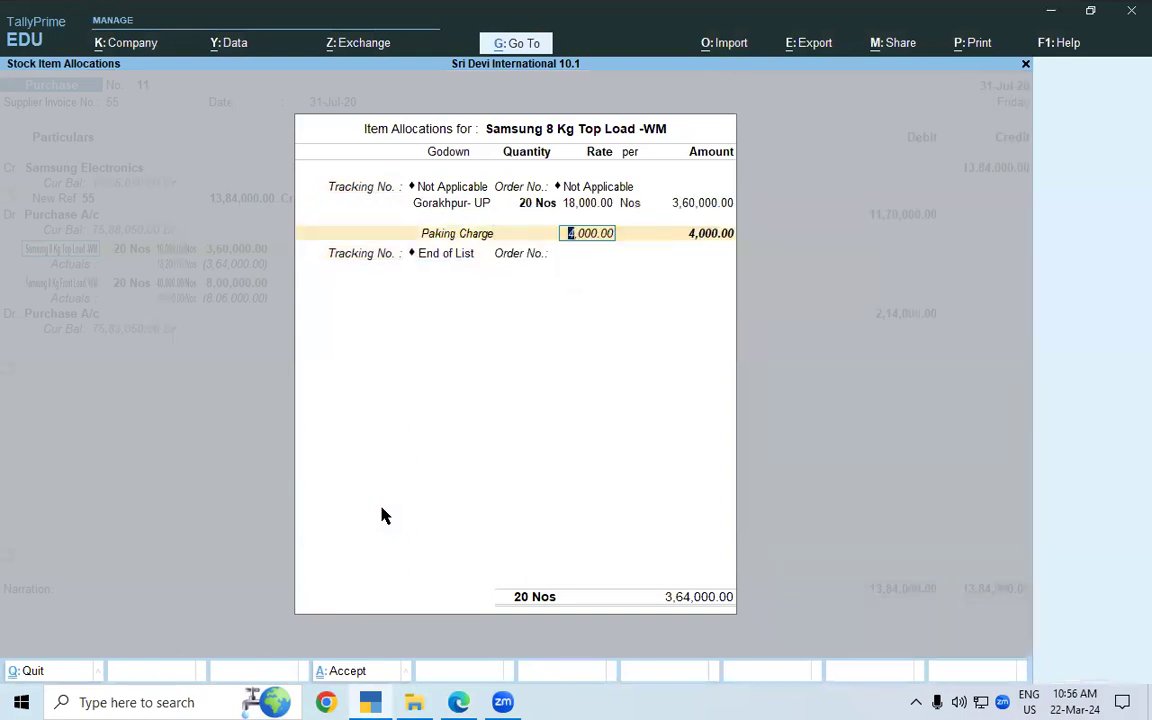
pyautogui.press('Return')
pyautogui.press('BackSpace')
pyautogui.press('Return')
pyautogui.press('Down')
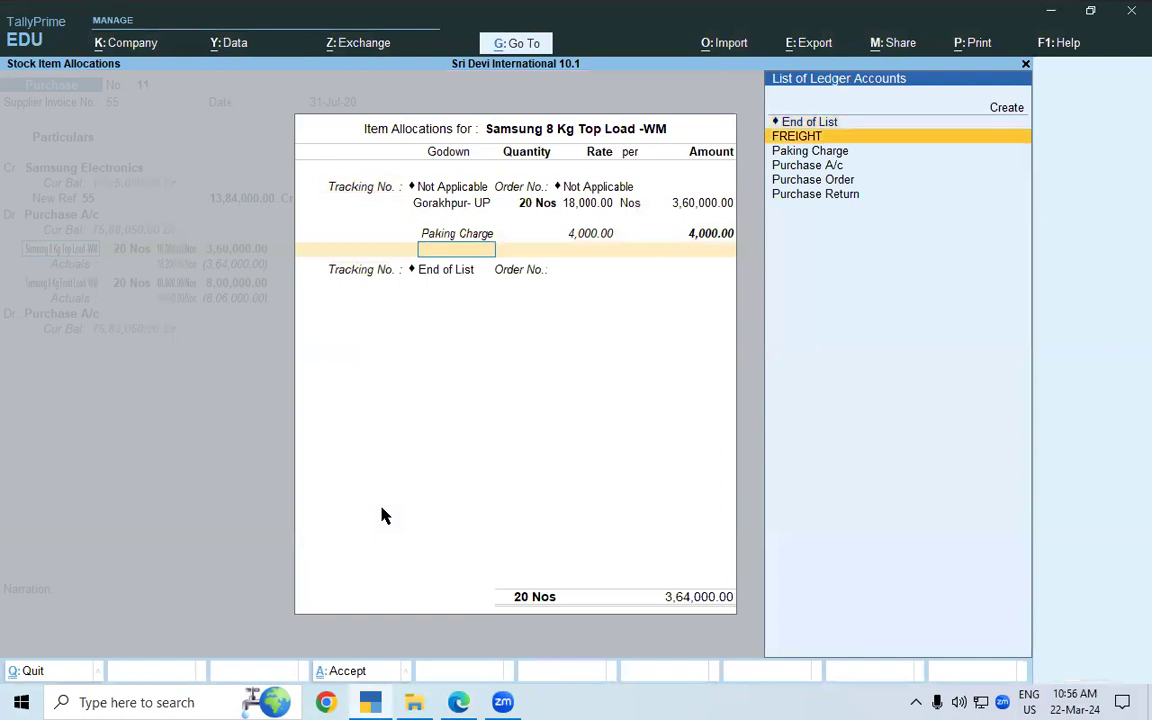
pyautogui.press('Return')
pyautogui.press('Return')
pyautogui.press('Return')
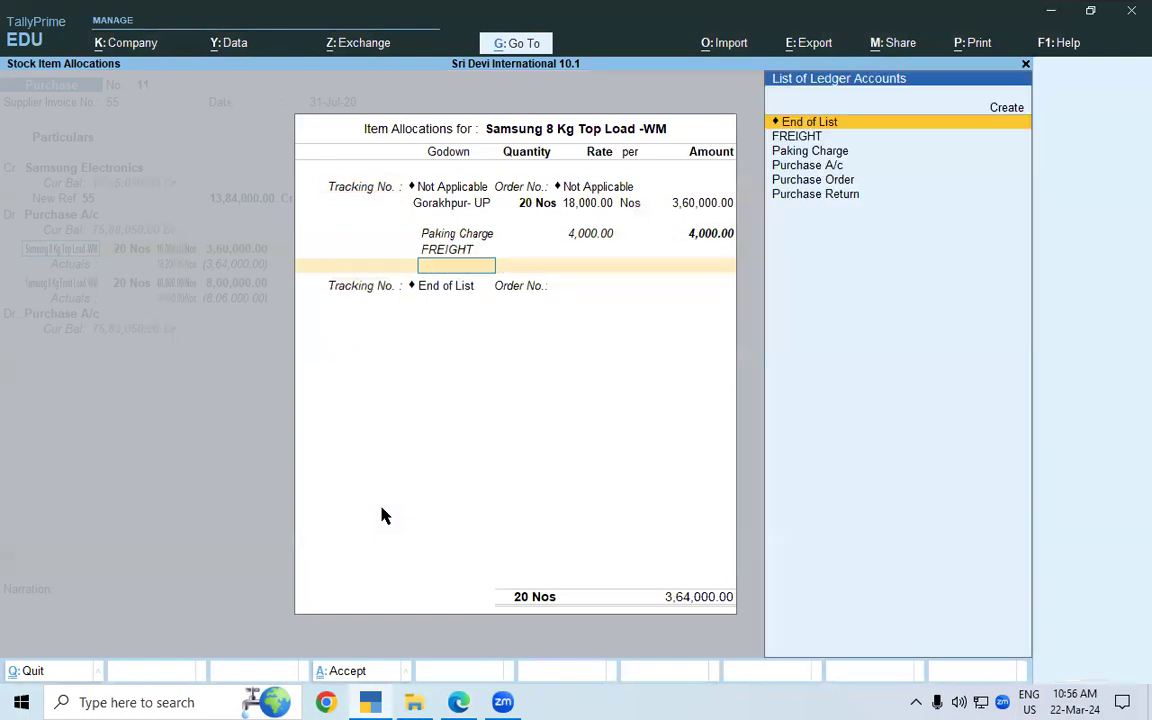
pyautogui.press('BackSpace')
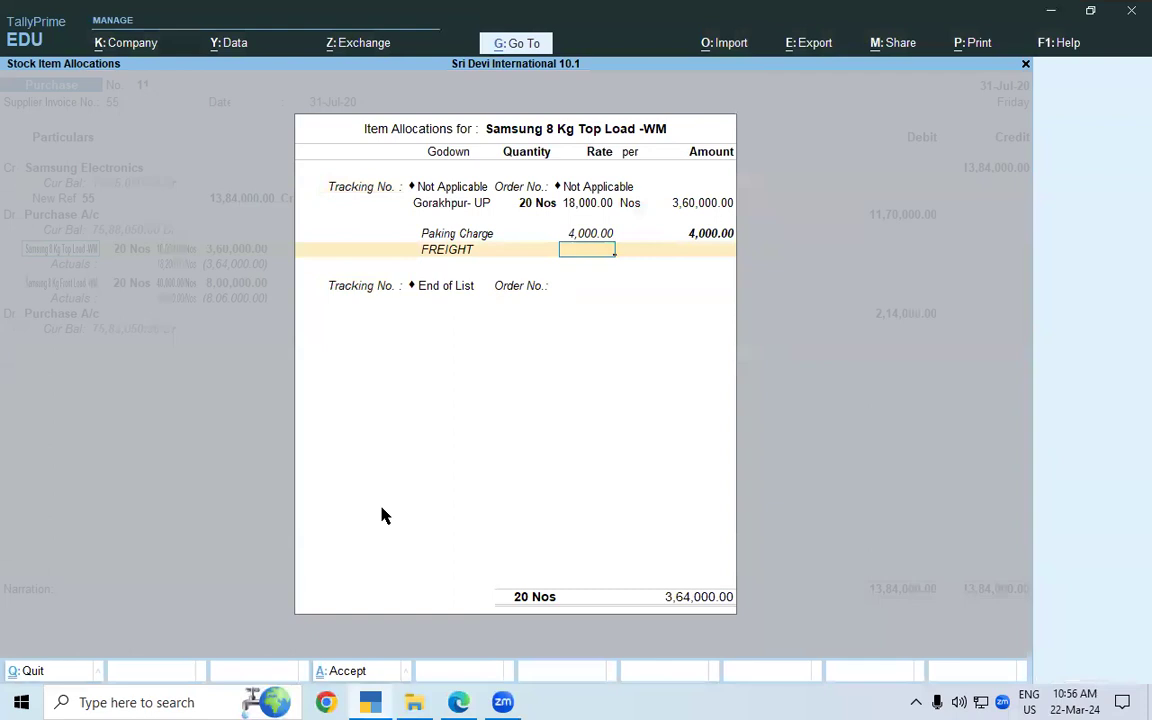
pyautogui.write('7000')
pyautogui.press('Return')
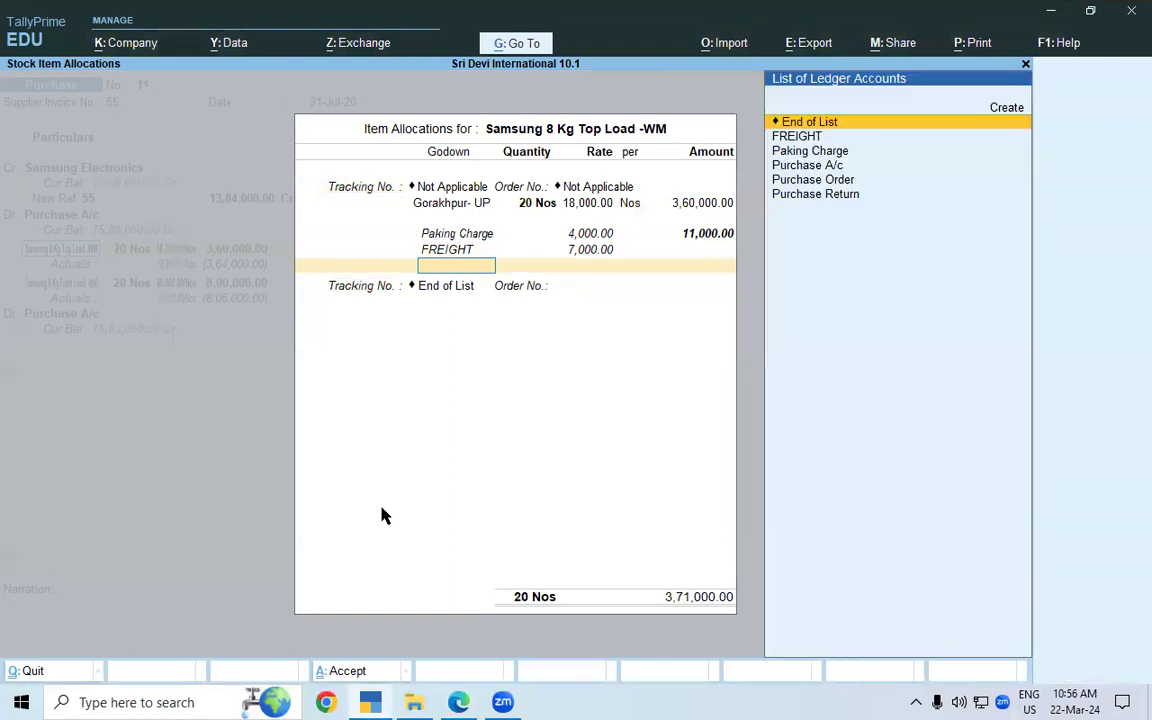
# Step: Replace FREIGHT with a new ledger named Transporation Cost, grouped under Direct Expenses with ledger type Not Applicable
pyautogui.press('BackSpace')
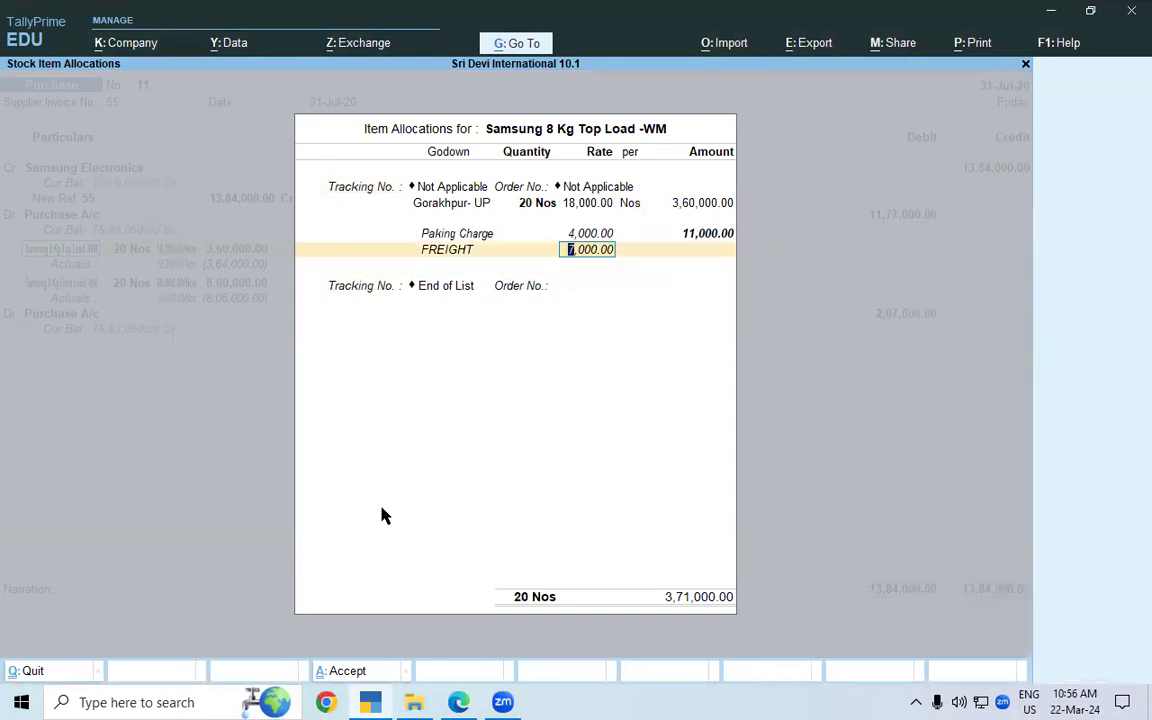
pyautogui.press('BackSpace')
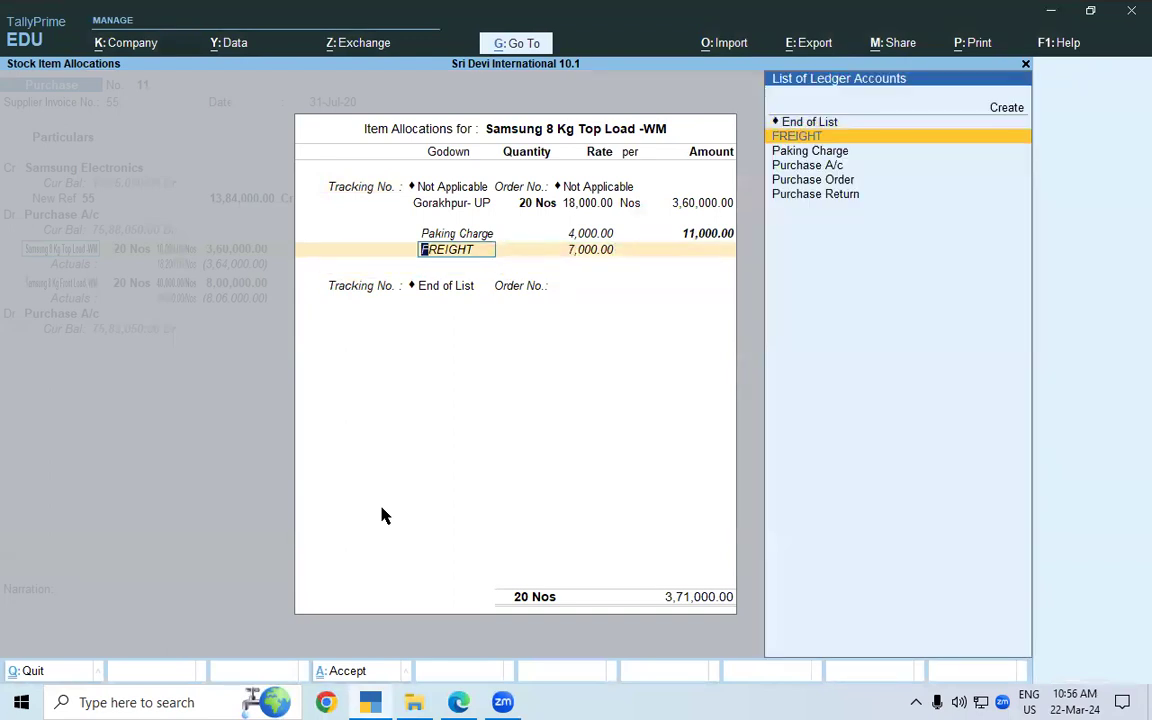
pyautogui.hotkey('alt', 'c')
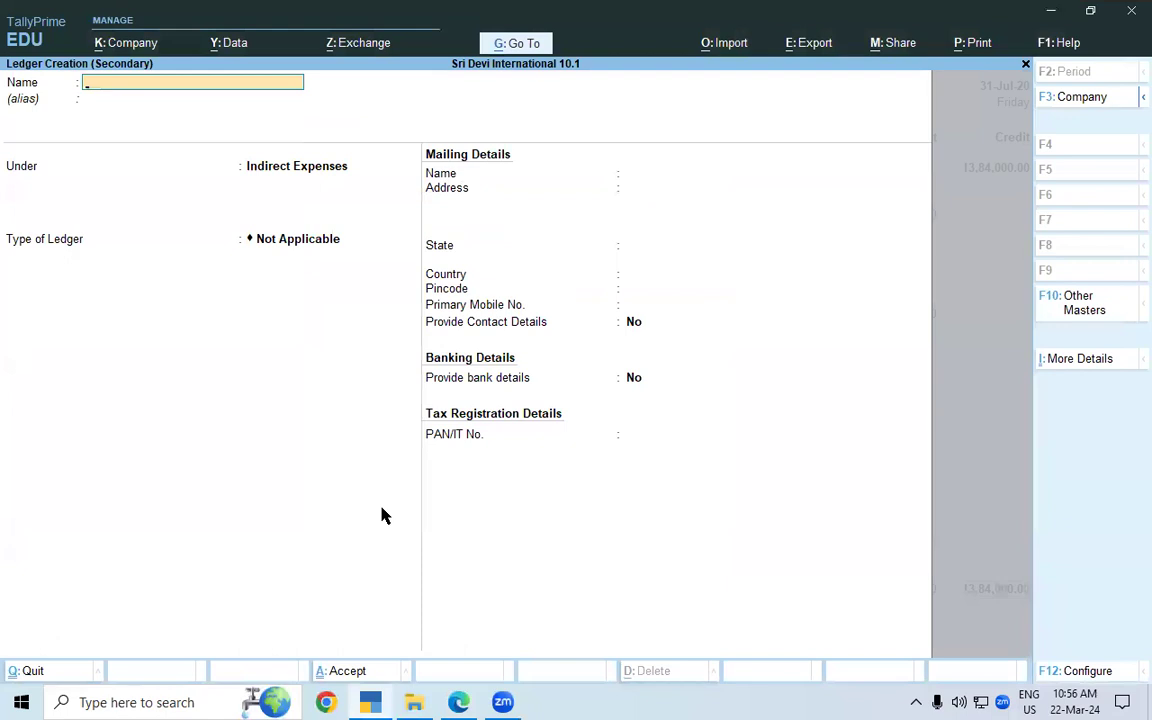
pyautogui.write('Transporation cost')
pyautogui.press('Return')
pyautogui.press('Return')
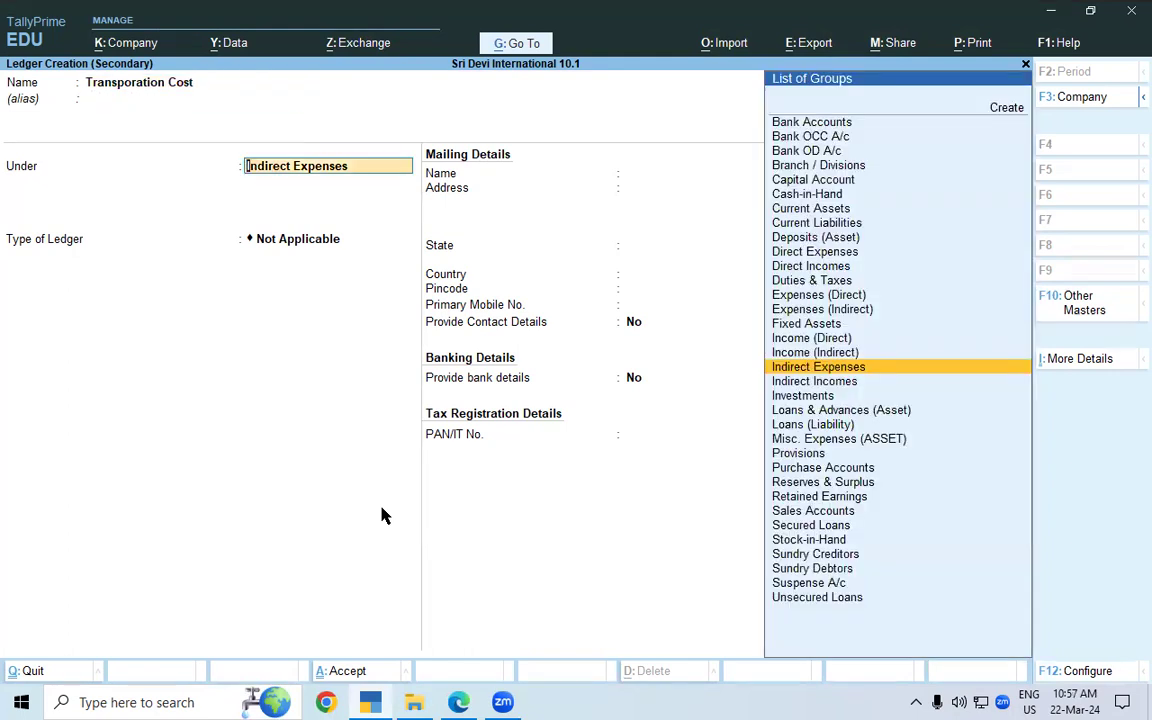
pyautogui.write('Di')
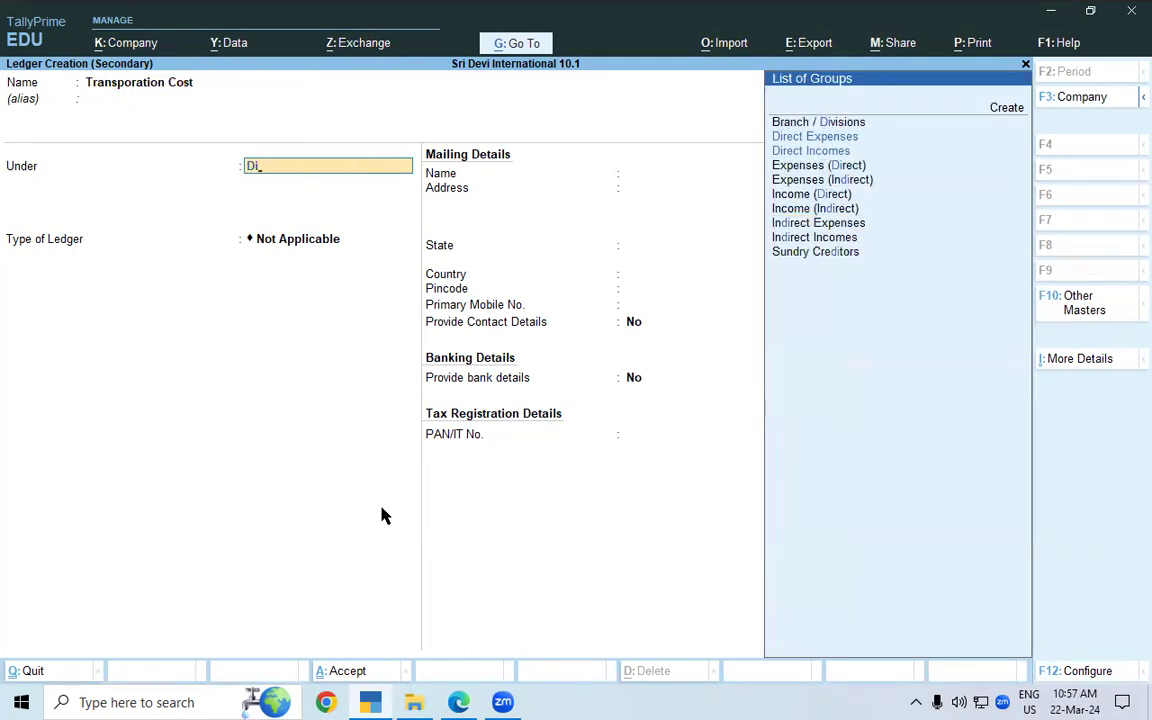
pyautogui.press('Return')
pyautogui.press('Return')
pyautogui.press('Return')
pyautogui.press('Return')
pyautogui.press('Return')
pyautogui.press('Return')
pyautogui.press('Return')
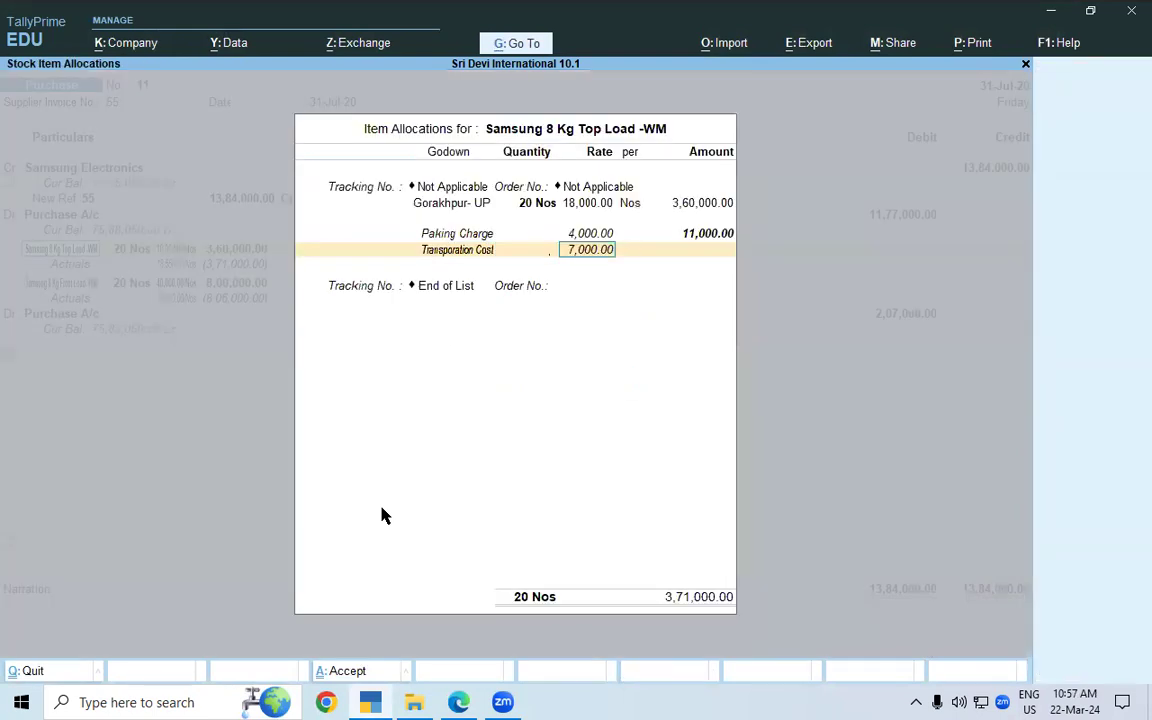
# Step: Accept the Top Load item's Transporation Cost of 7000, end its cost list and close the item allocation
pyautogui.press('Return')
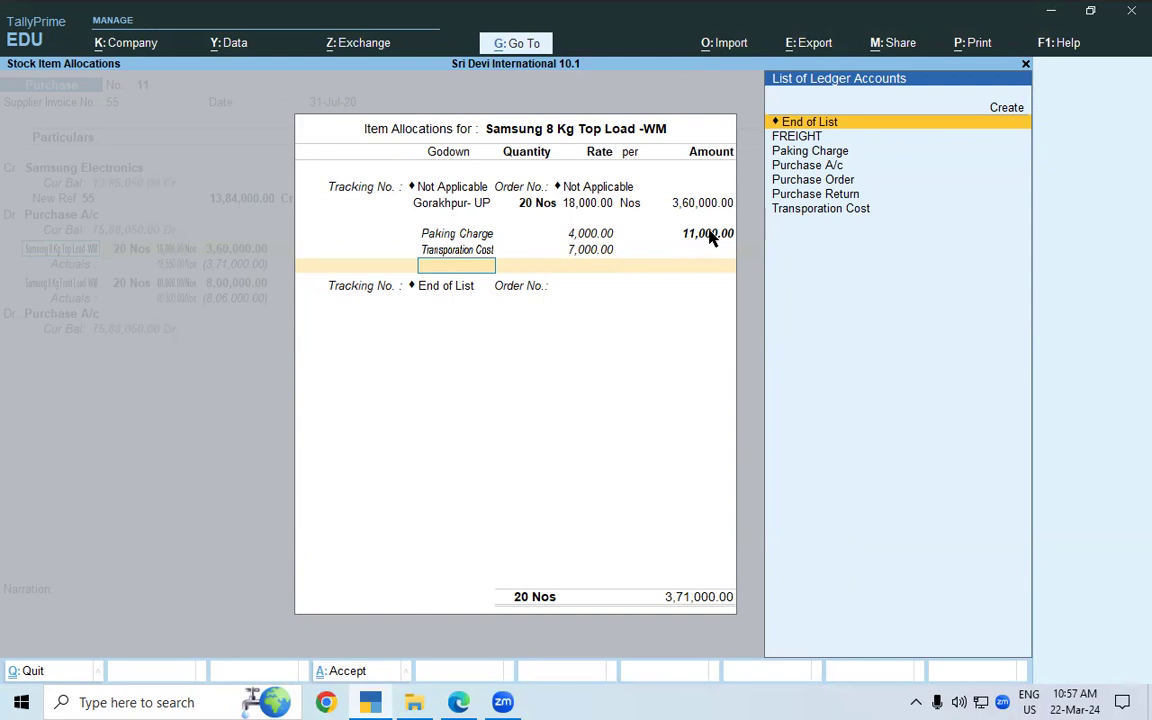
pyautogui.press('Return')
pyautogui.press('Return')
pyautogui.press('Return')
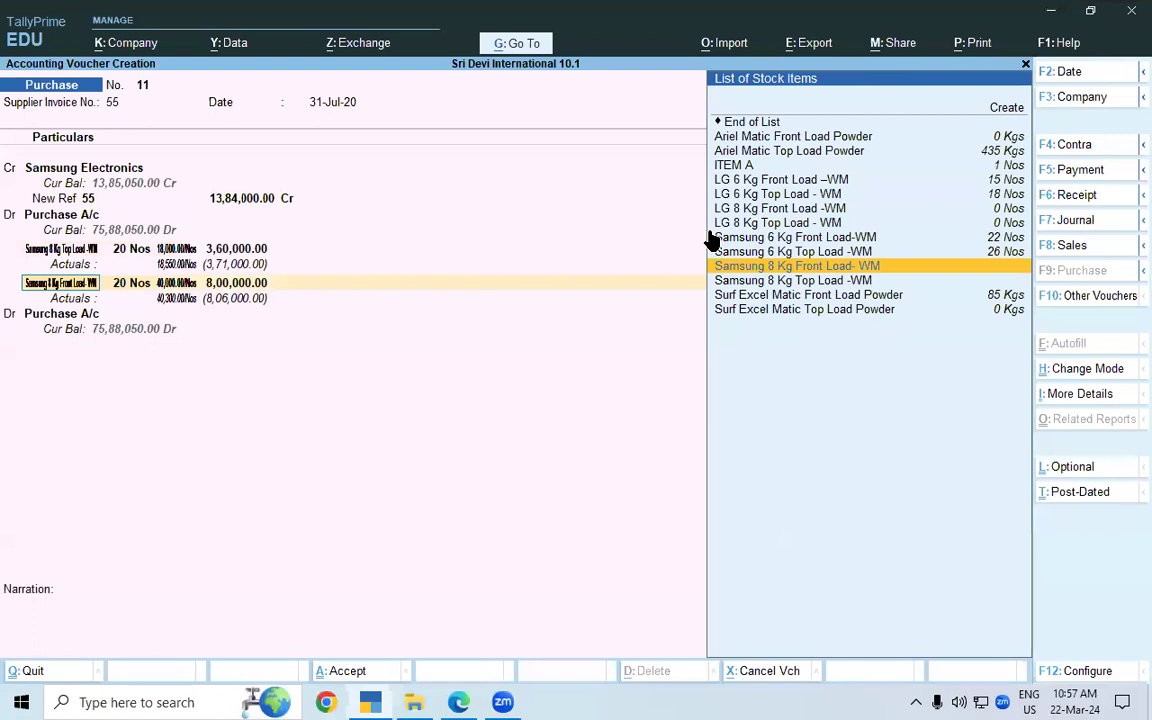
# Step: Reopen the item allocations for Samsung 8 Kg Front Load- WM and keep its existing entries through Paking Charge
pyautogui.press('Return')
pyautogui.press('Return')
pyautogui.press('Return')
pyautogui.press('Return')
pyautogui.press('Return')
pyautogui.press('Return')
pyautogui.press('Return')
pyautogui.press('Return')
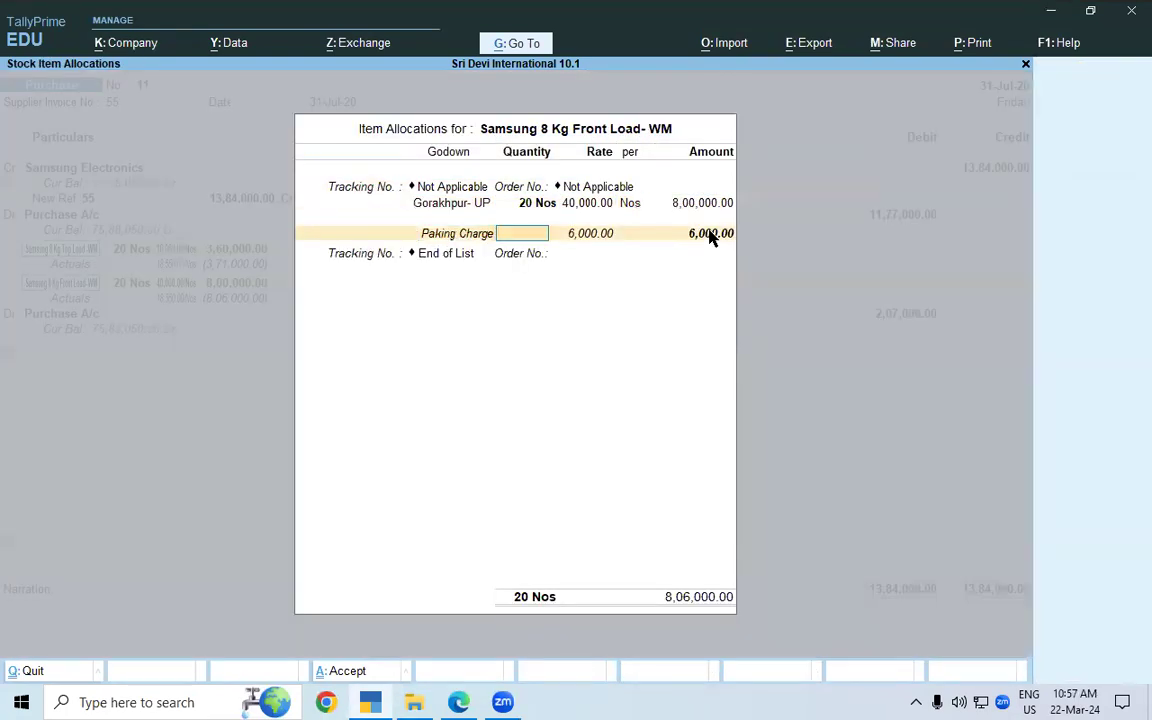
pyautogui.press('Return')
# Step: Allocate a Transporation Cost of 7000 to Samsung 8 Kg Front Load- WM and accept its item allocation
pyautogui.press('Down')
pyautogui.press('Down')
pyautogui.press('Down')
pyautogui.press('Down')
pyautogui.press('Down')
pyautogui.press('Down')
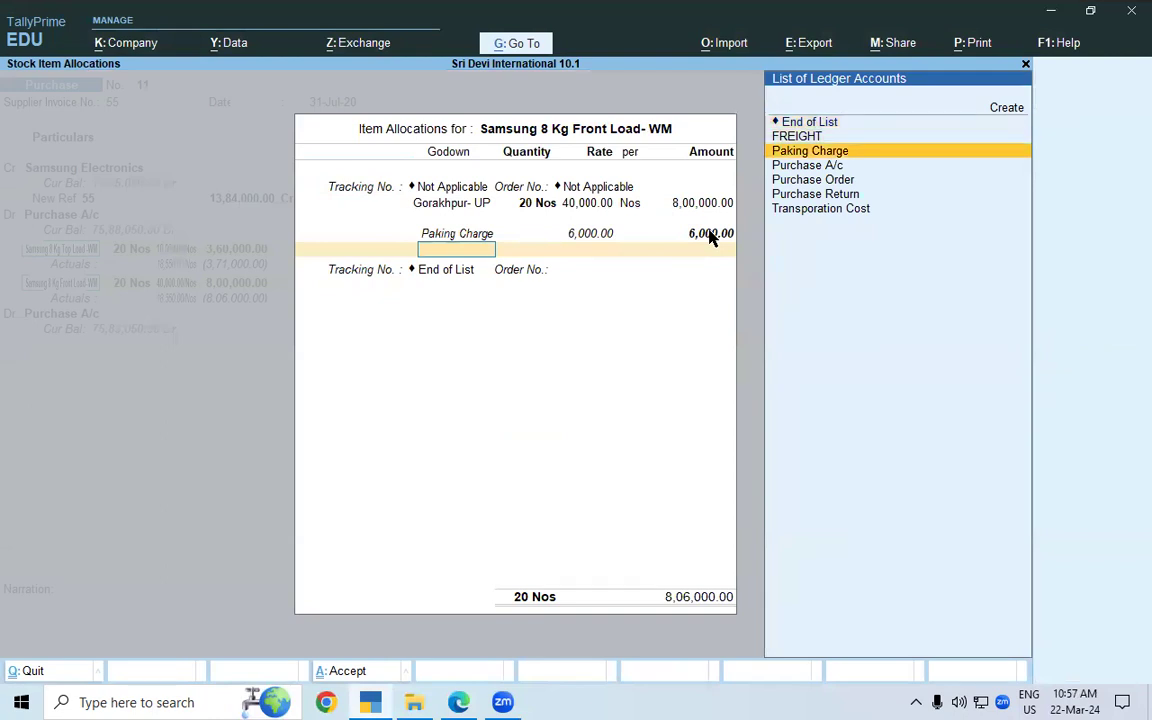
pyautogui.press('Return')
pyautogui.press('Return')
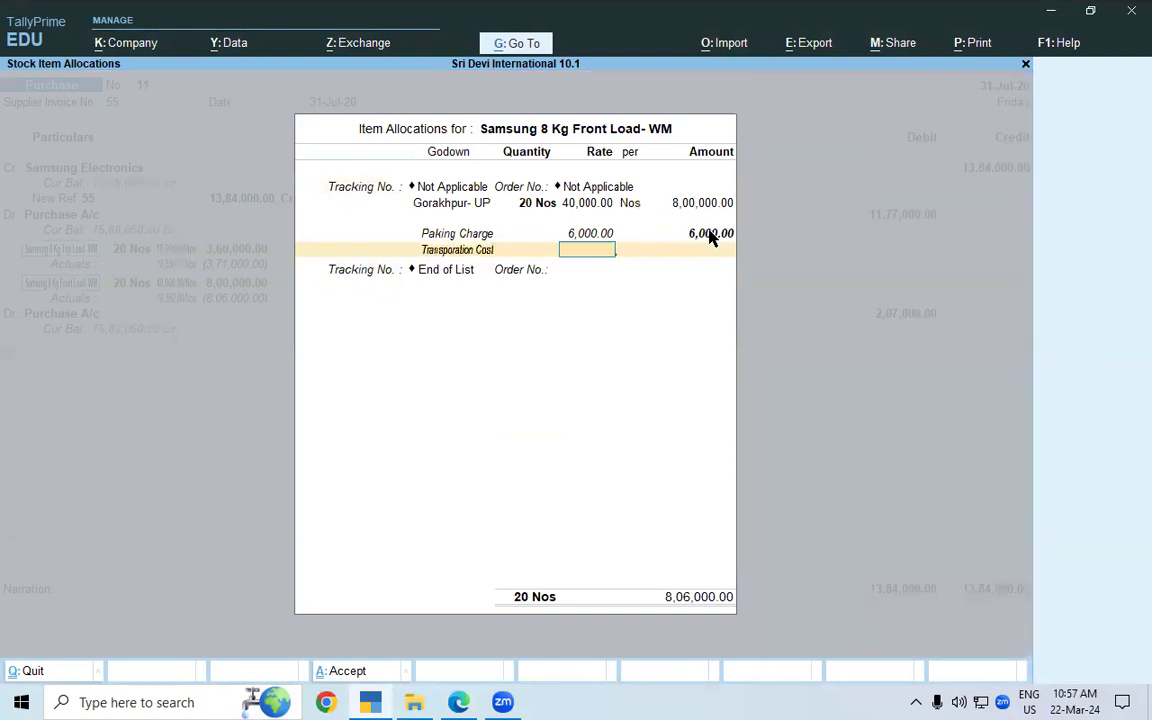
pyautogui.write('7000')
pyautogui.press('Return')
pyautogui.press('Return')
pyautogui.press('Return')
pyautogui.press('Return')
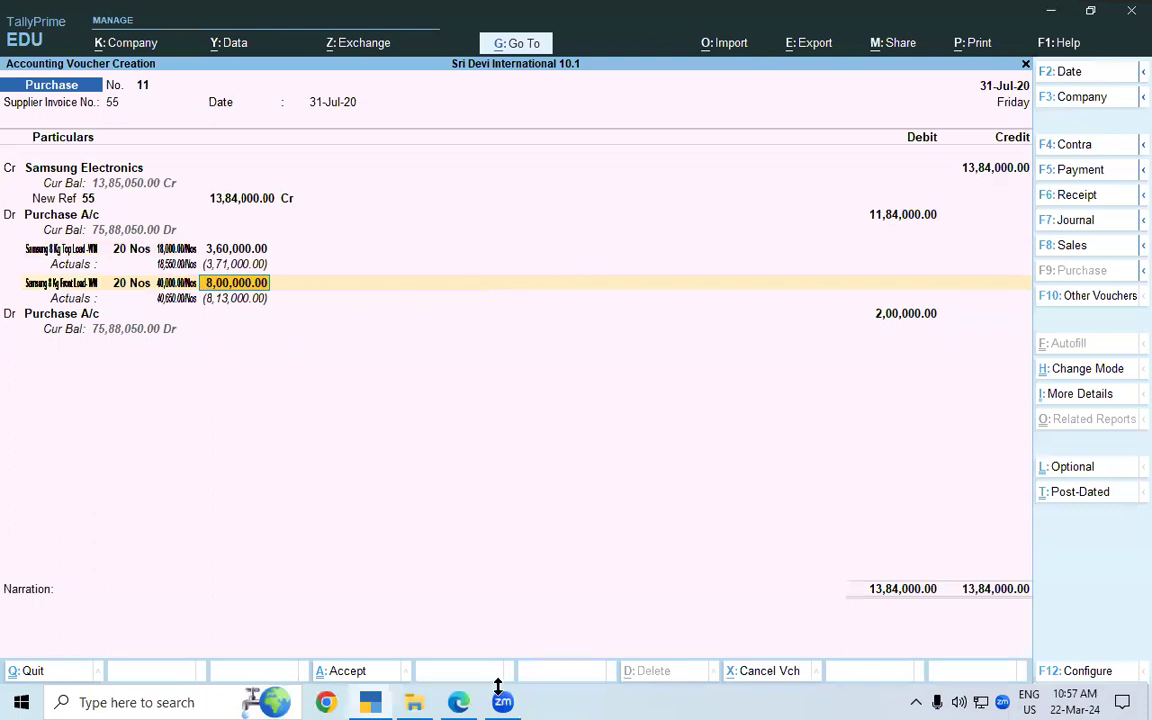
# Step: Switch to the lesson PDF in Edge and underline the item amounts 3,60,000 and 10,00,000
pyautogui.click(452, 600)
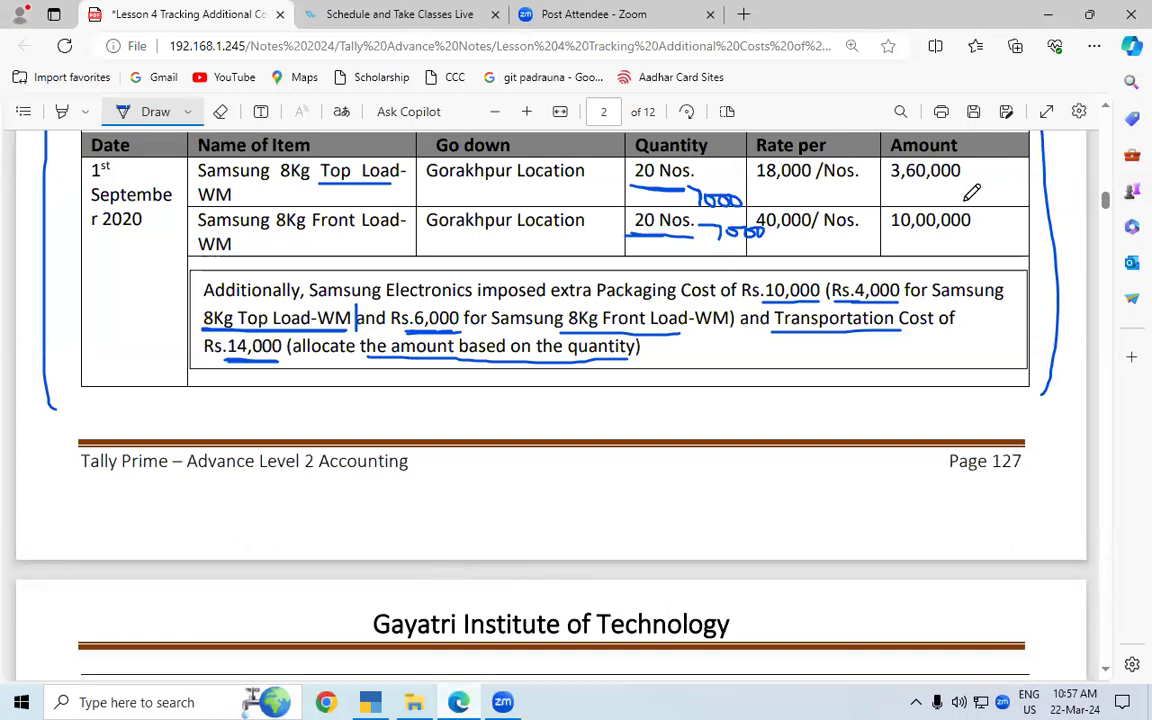
pyautogui.moveTo(891, 184); pyautogui.dragTo(961, 183)
pyautogui.moveTo(891, 240); pyautogui.dragTo(1046, 243)
pyautogui.scroll(-3, 1108, 672)
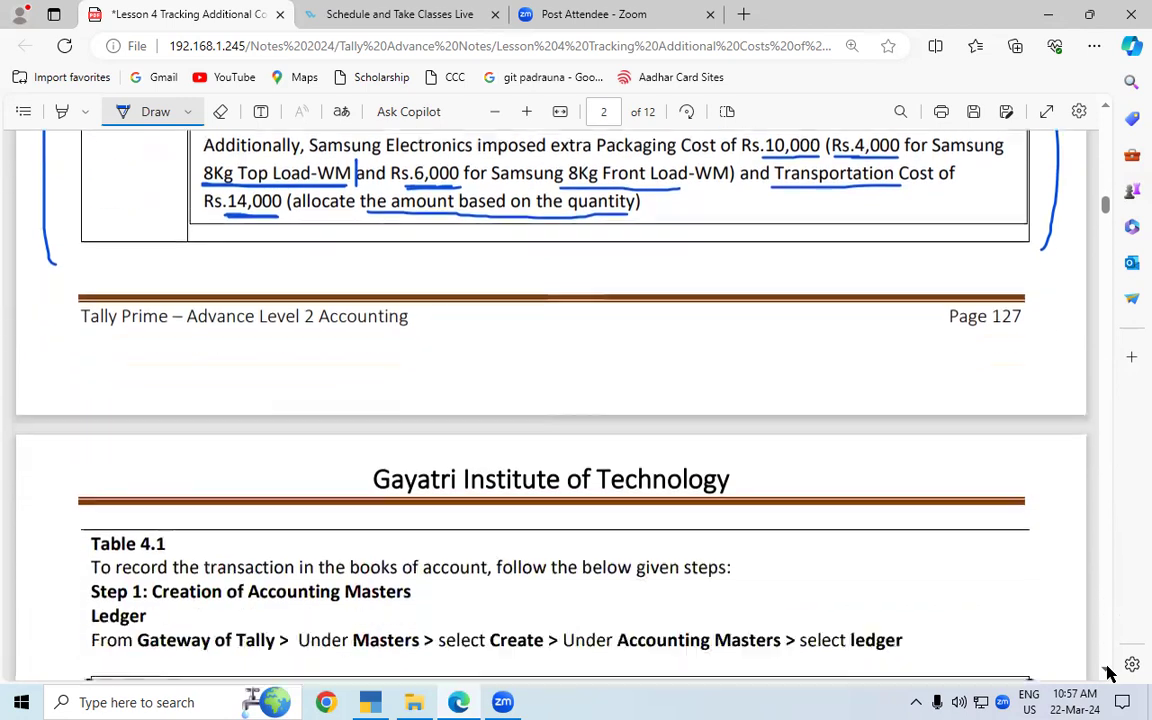
# Step: Find Figure 4.4 on page 4 of the lesson PDF and tick both items' Actuals amounts, 3,71,000 and 10,13,000
pyautogui.scroll(-12, 1108, 672)
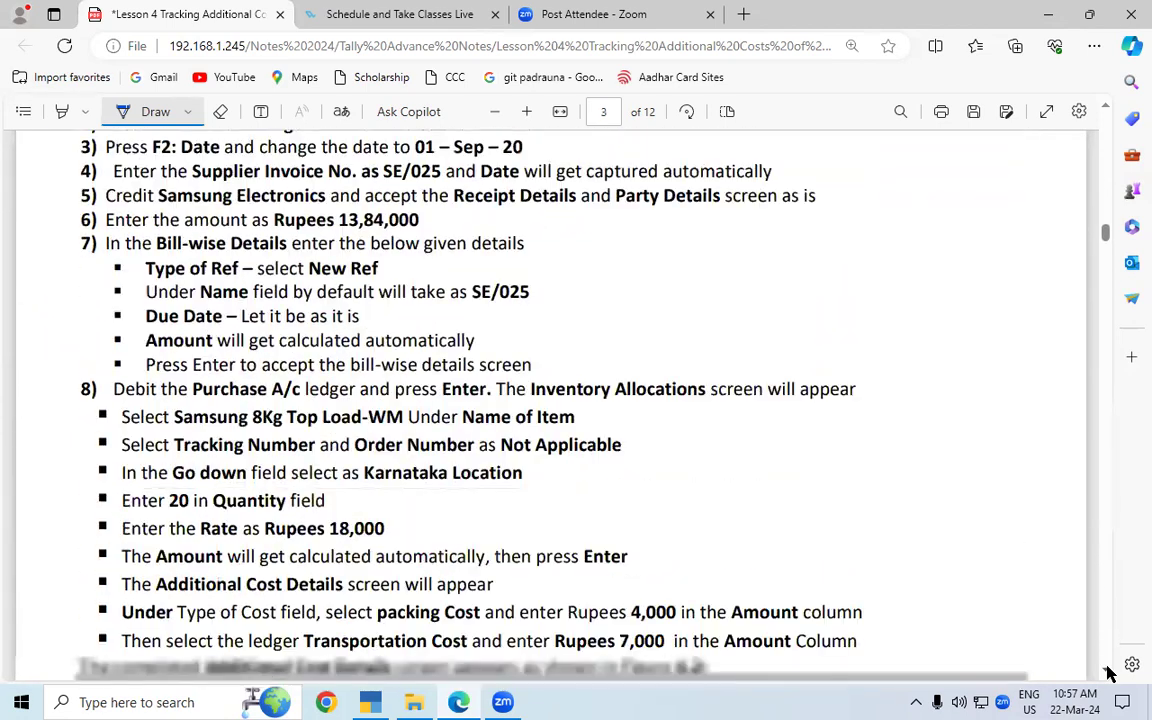
pyautogui.scroll(-5, 1108, 672)
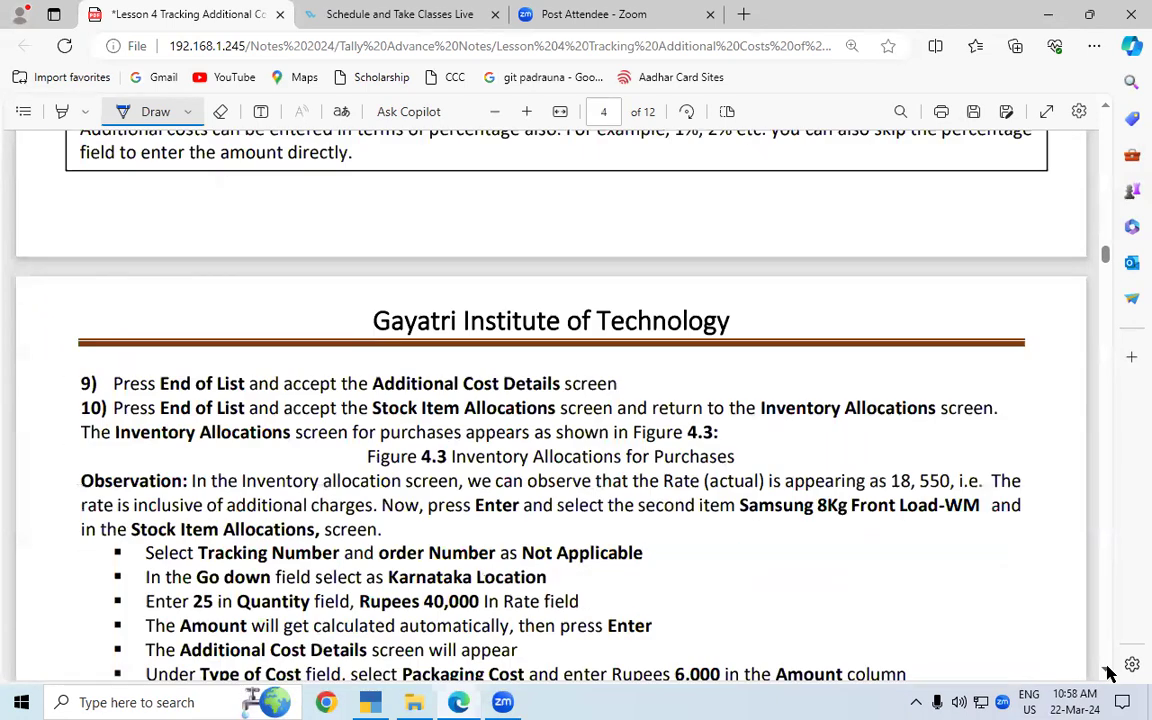
pyautogui.scroll(-1, 1108, 672)
pyautogui.scroll(-4, 1108, 672)
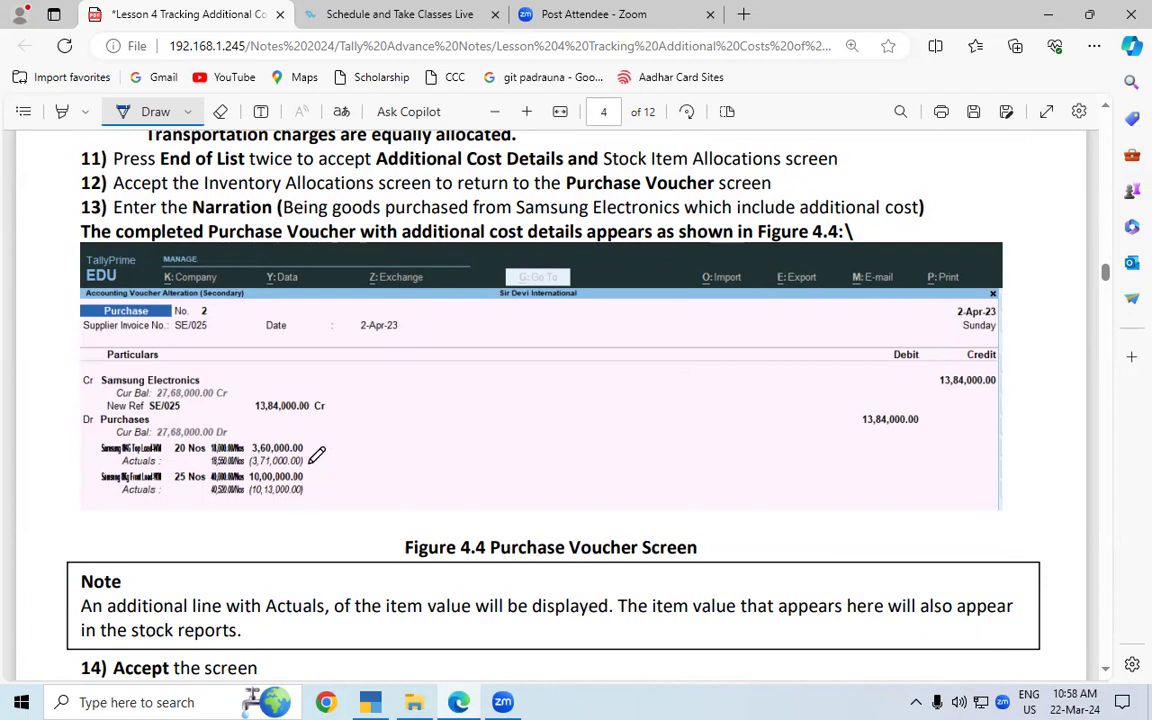
pyautogui.moveTo(307, 462); pyautogui.dragTo(331, 458)
pyautogui.moveTo(309, 490); pyautogui.dragTo(328, 483)
# Step: Compare the item lines of the TallyPrime purchase voucher with Figure 4.4 in the lesson PDF, ending on the PDF
pyautogui.click(458, 702)
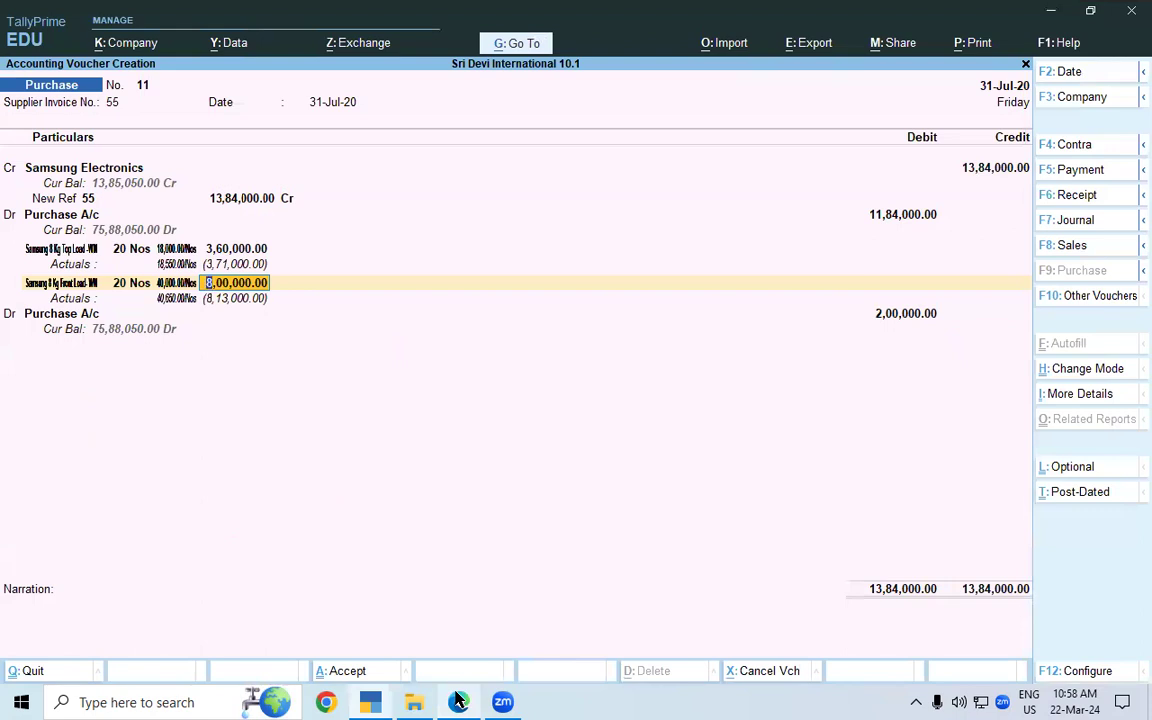
pyautogui.click(458, 702)
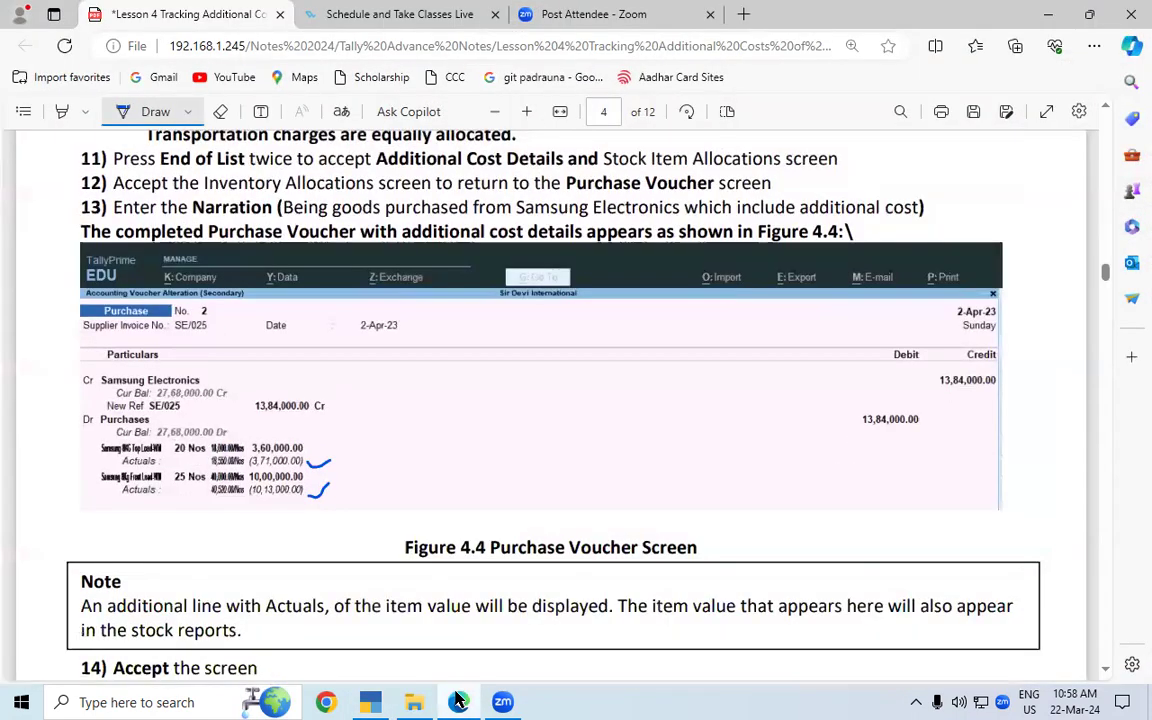
pyautogui.click(458, 702)
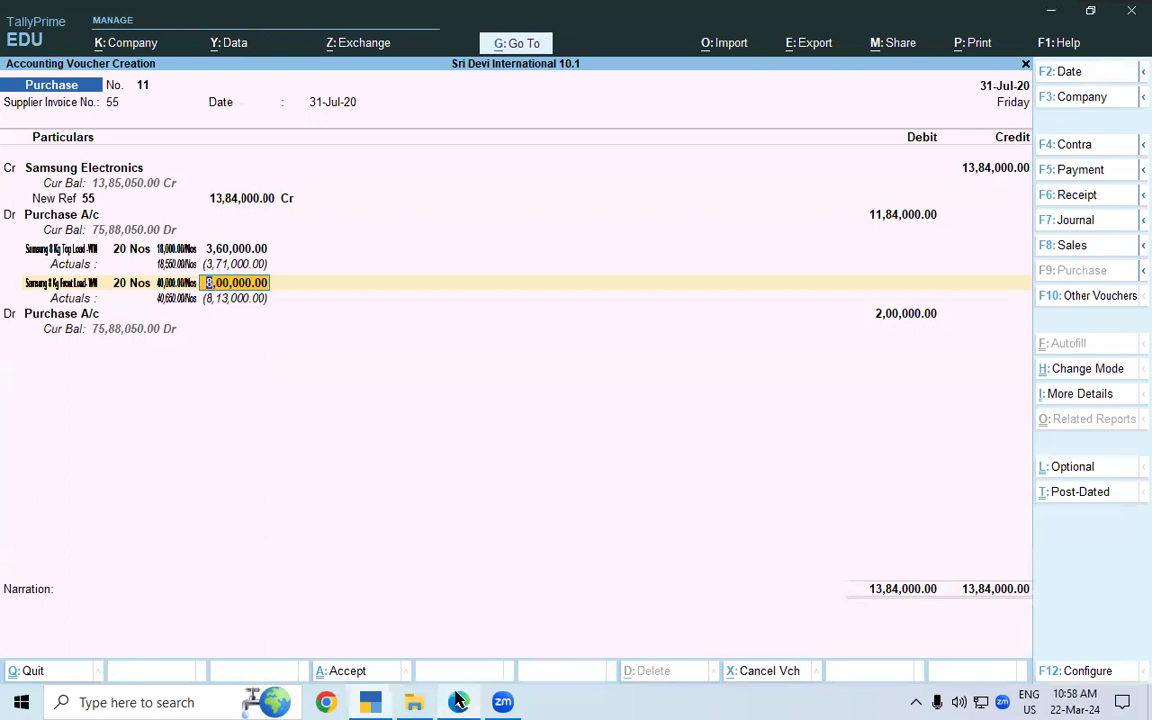
pyautogui.click(458, 702)
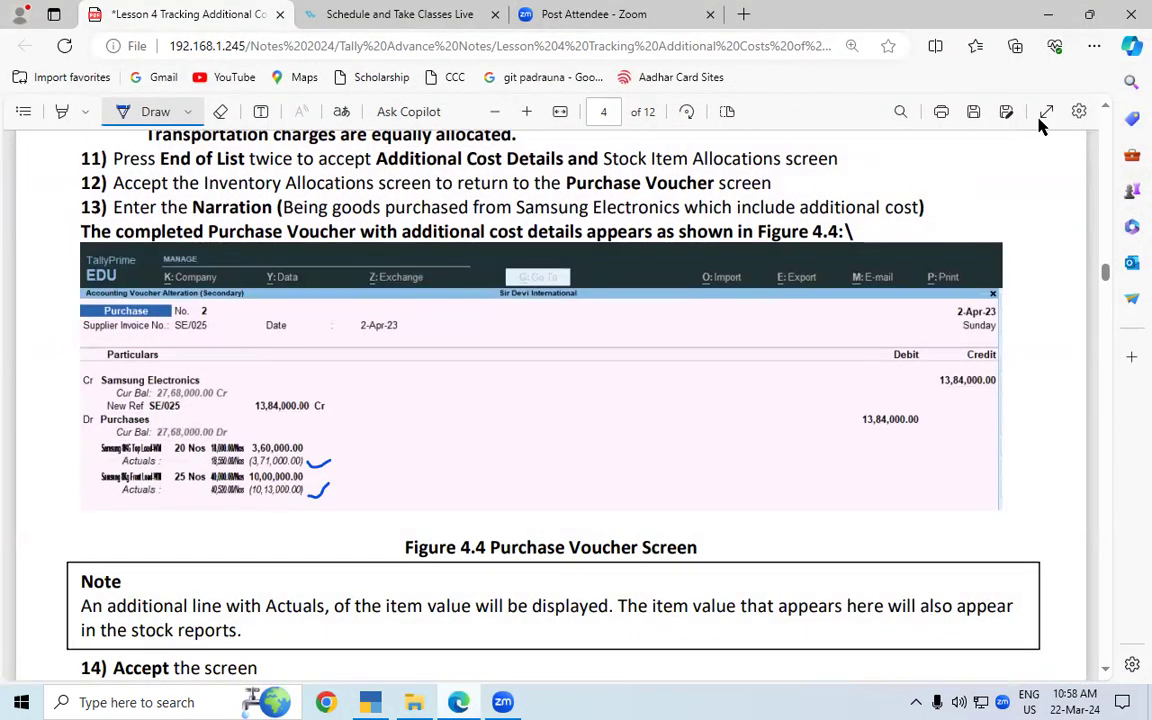
# Step: In the Illustration 1 table, handwrite 25 below the Front Load quantity, underline its 40,000 rate and draw a line through 10,00,000
pyautogui.scroll(10, 1108, 108)
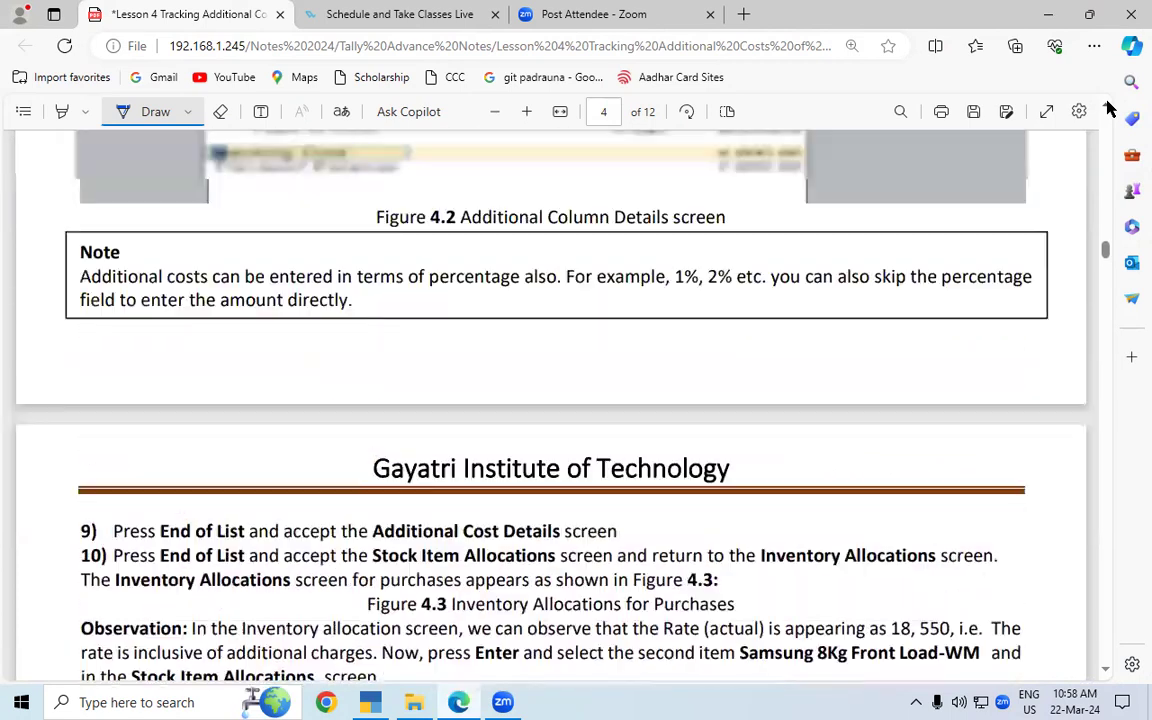
pyautogui.scroll(10, 1108, 108)
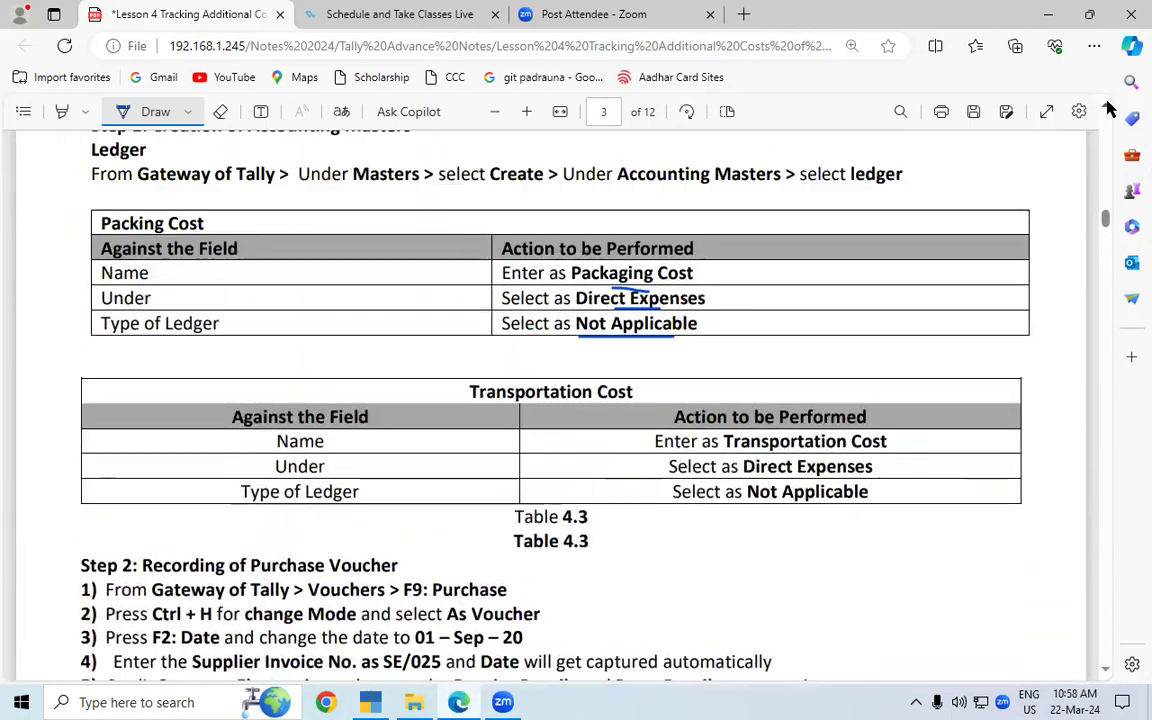
pyautogui.scroll(8, 1108, 108)
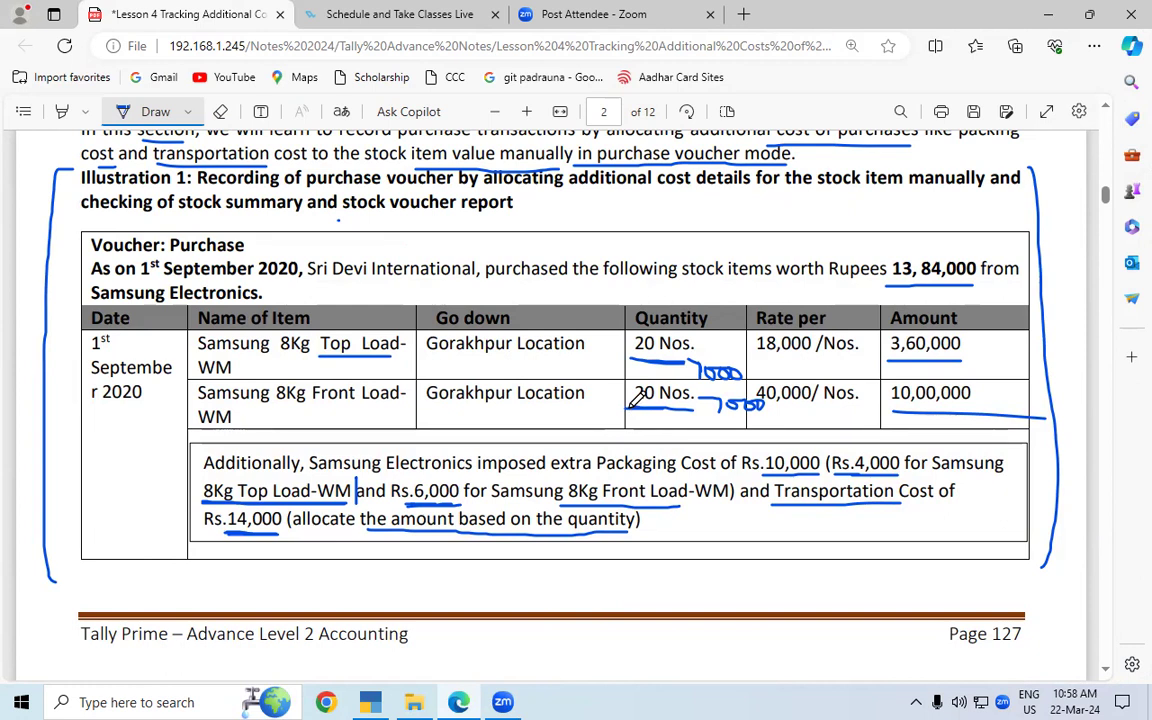
pyautogui.moveTo(630, 407); pyautogui.dragTo(646, 438)
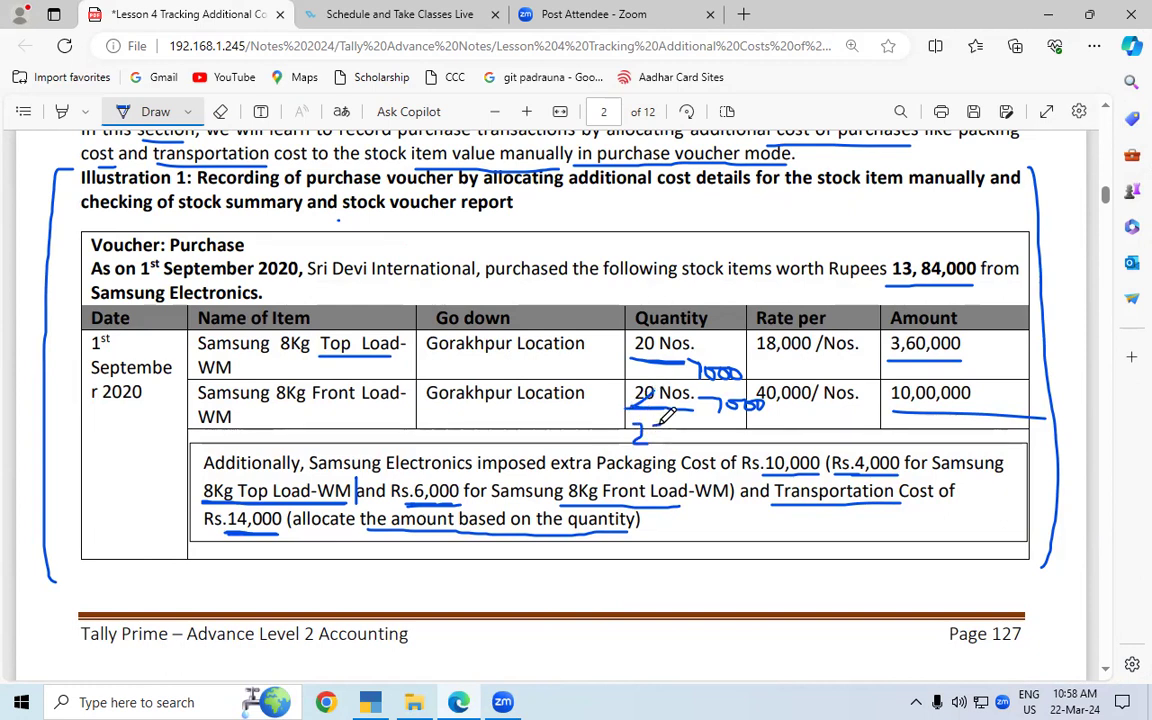
pyautogui.moveTo(652, 426)
pyautogui.mouseDown()
pyautogui.moveTo(664, 438)
pyautogui.moveTo(676, 428)
pyautogui.mouseUp()
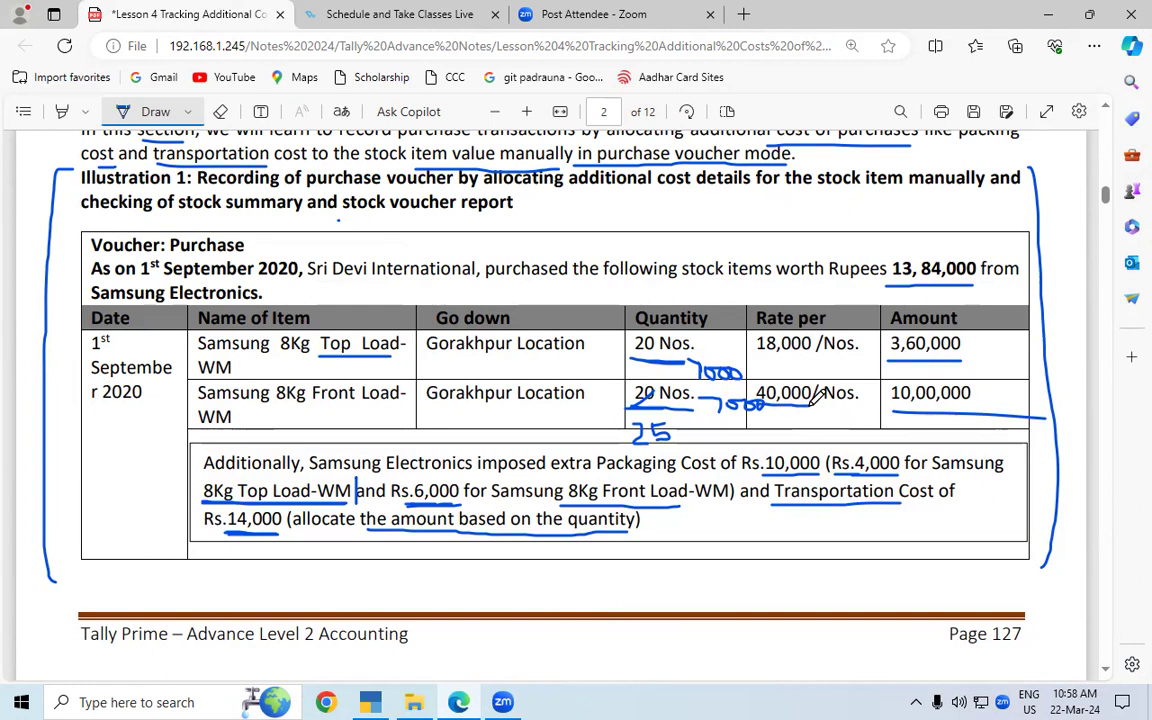
pyautogui.moveTo(891, 394); pyautogui.dragTo(972, 391)
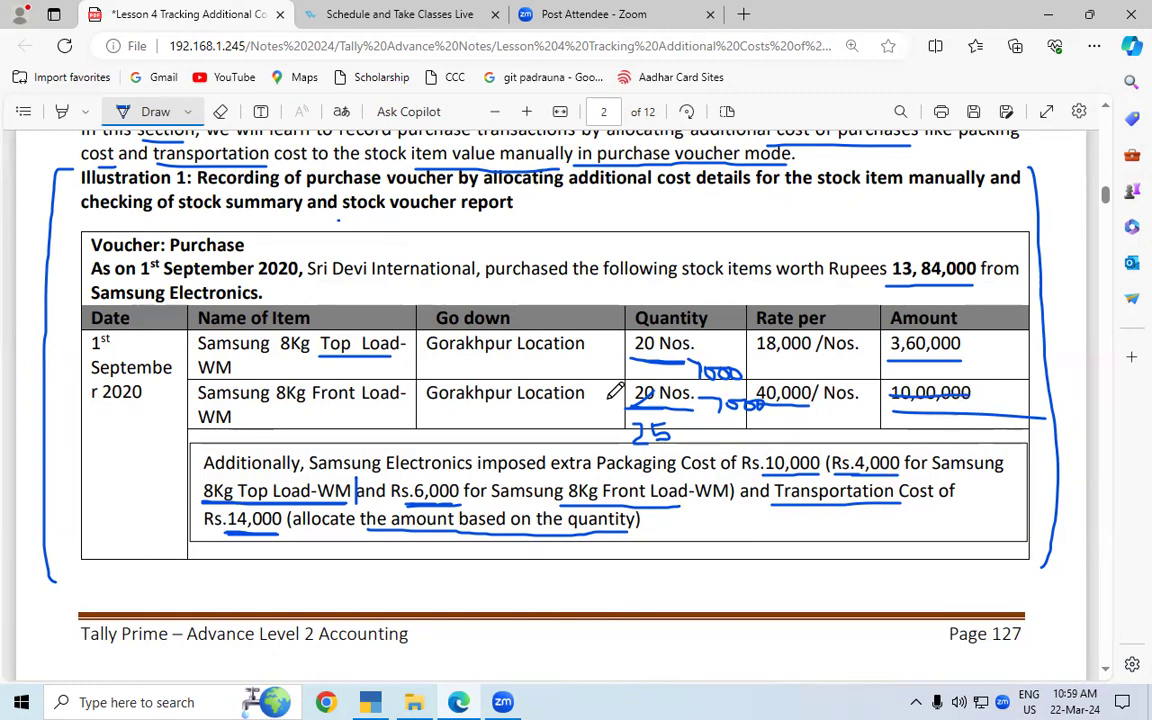
# Step: Multiply 40000 by 25 in the Windows Calculator and close it
pyautogui.press('super+r')
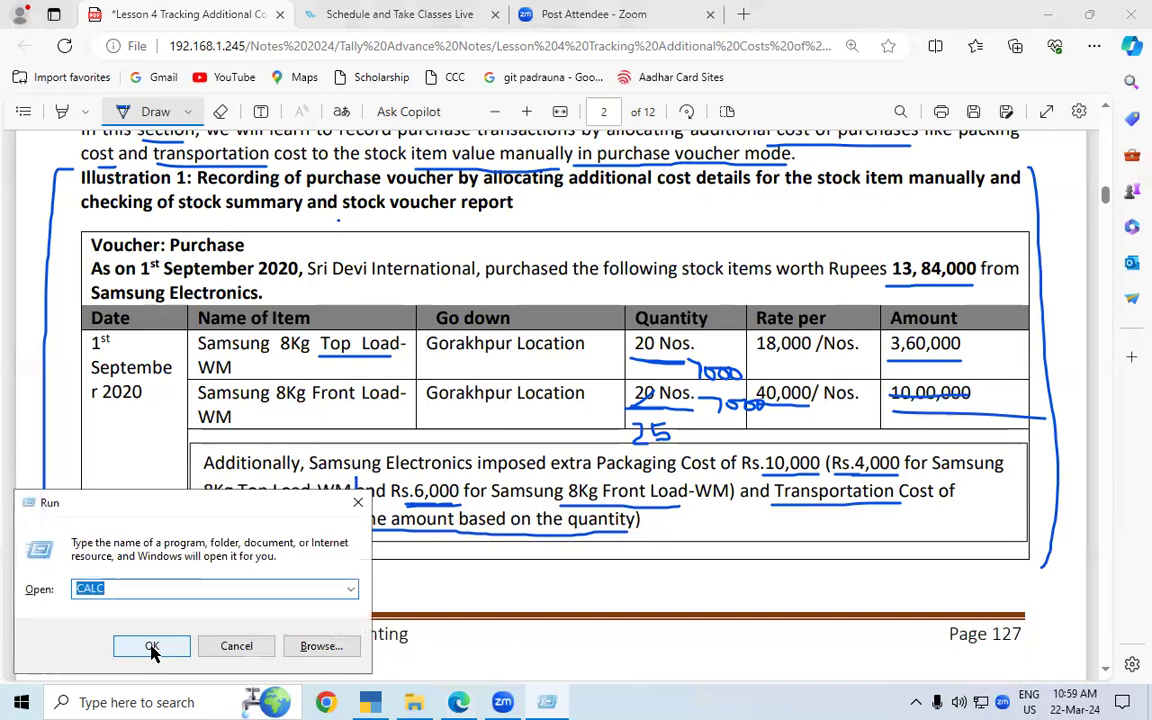
pyautogui.click(151, 647)
pyautogui.write('400000')
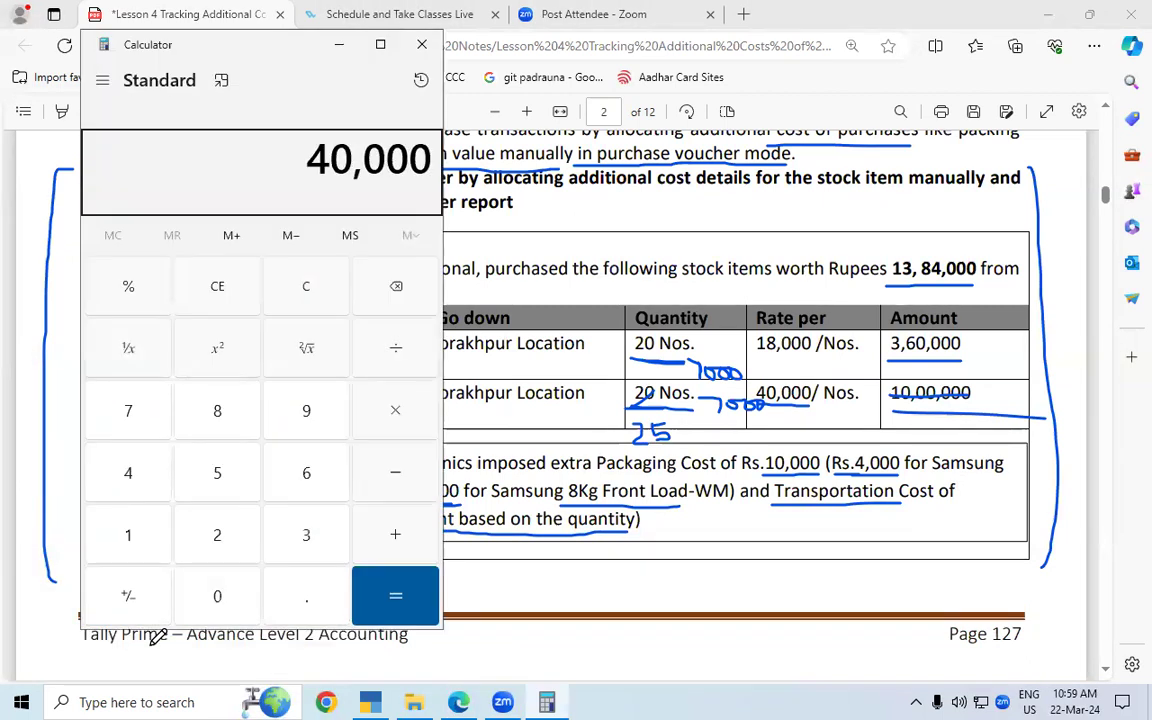
pyautogui.write('*25')
pyautogui.press('Return')
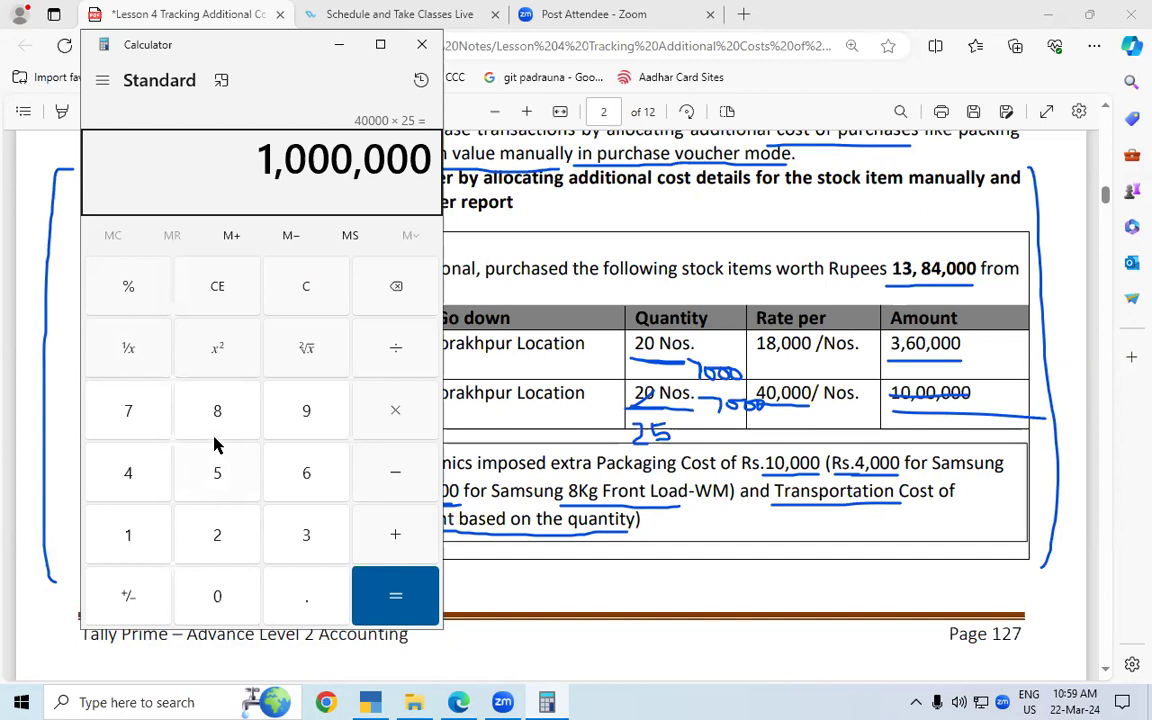
pyautogui.click(421, 44)
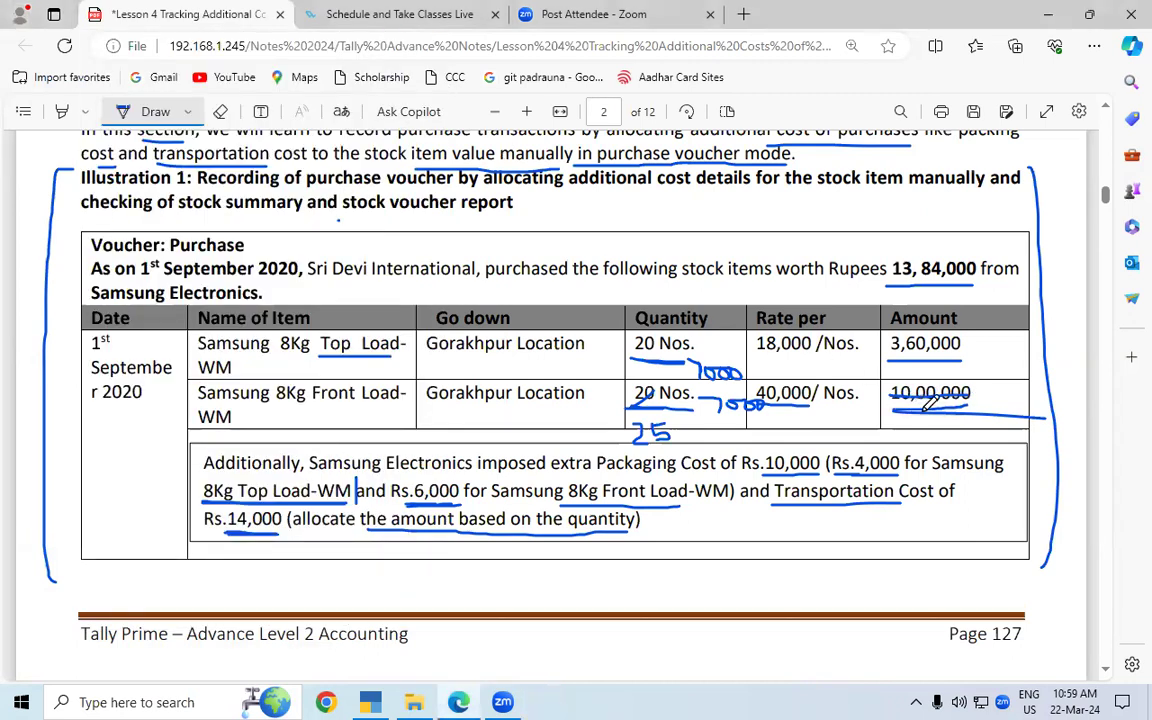
# Step: Erase the handwritten 7000 notes, the line through 10,00,000 and the nearby underlines around the Illustration 1 table
pyautogui.click(220, 111)
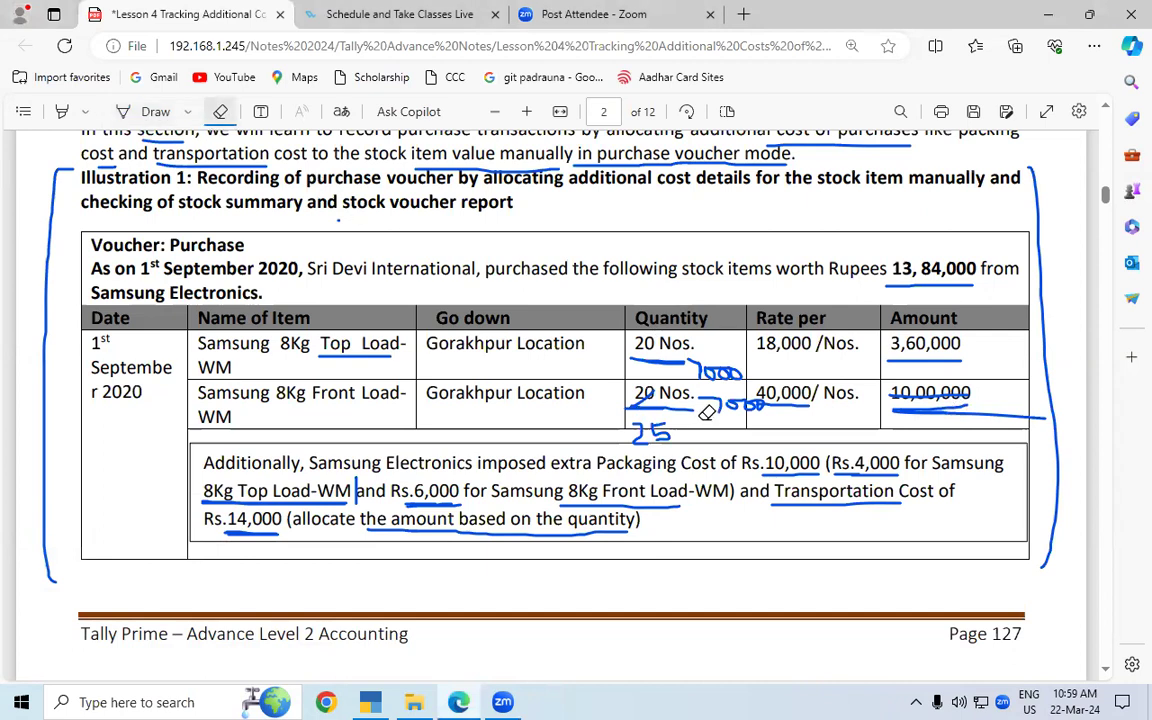
pyautogui.moveTo(705, 370)
pyautogui.mouseDown()
pyautogui.moveTo(746, 418)
pyautogui.moveTo(775, 392)
pyautogui.moveTo(946, 391)
pyautogui.moveTo(920, 352)
pyautogui.mouseUp()
pyautogui.moveTo(790, 532)
pyautogui.mouseDown()
pyautogui.moveTo(766, 476)
pyautogui.moveTo(640, 342)
pyautogui.moveTo(648, 375)
pyautogui.moveTo(689, 375)
pyautogui.mouseUp()
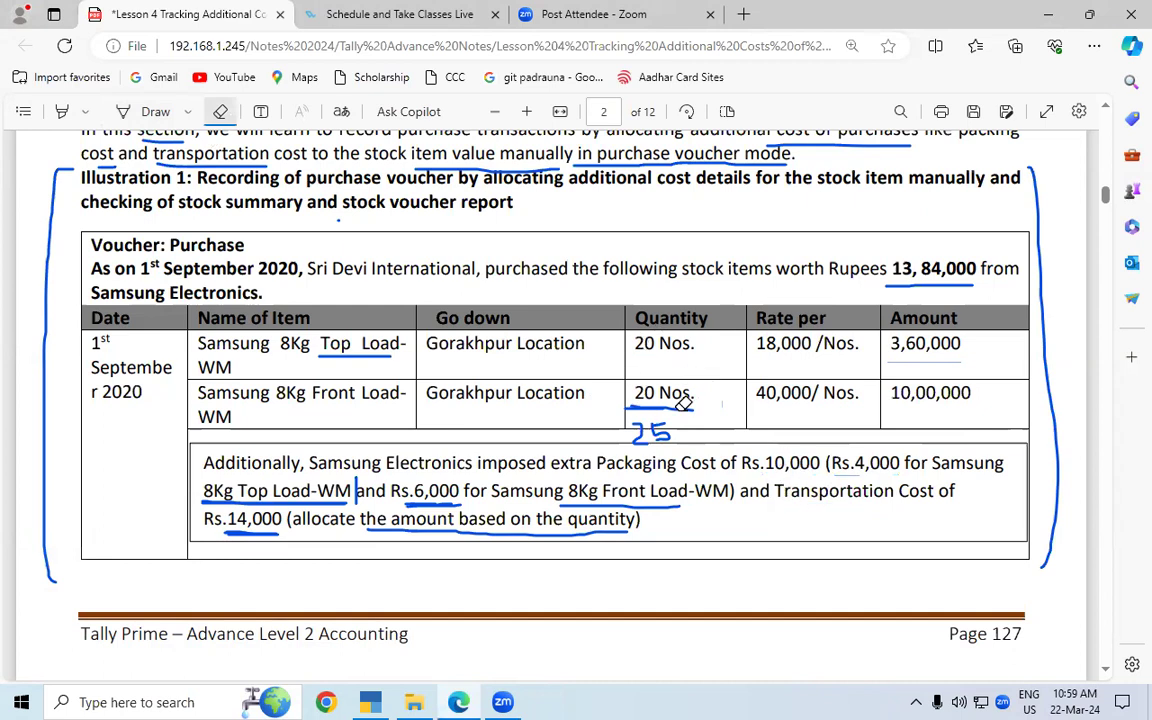
# Step: Switch to TallyPrime, reopen the item allocations for Samsung 8 Kg Front Load- WM and set the quantity to 25 Nos
pyautogui.hotkey('alt', 'Tab')
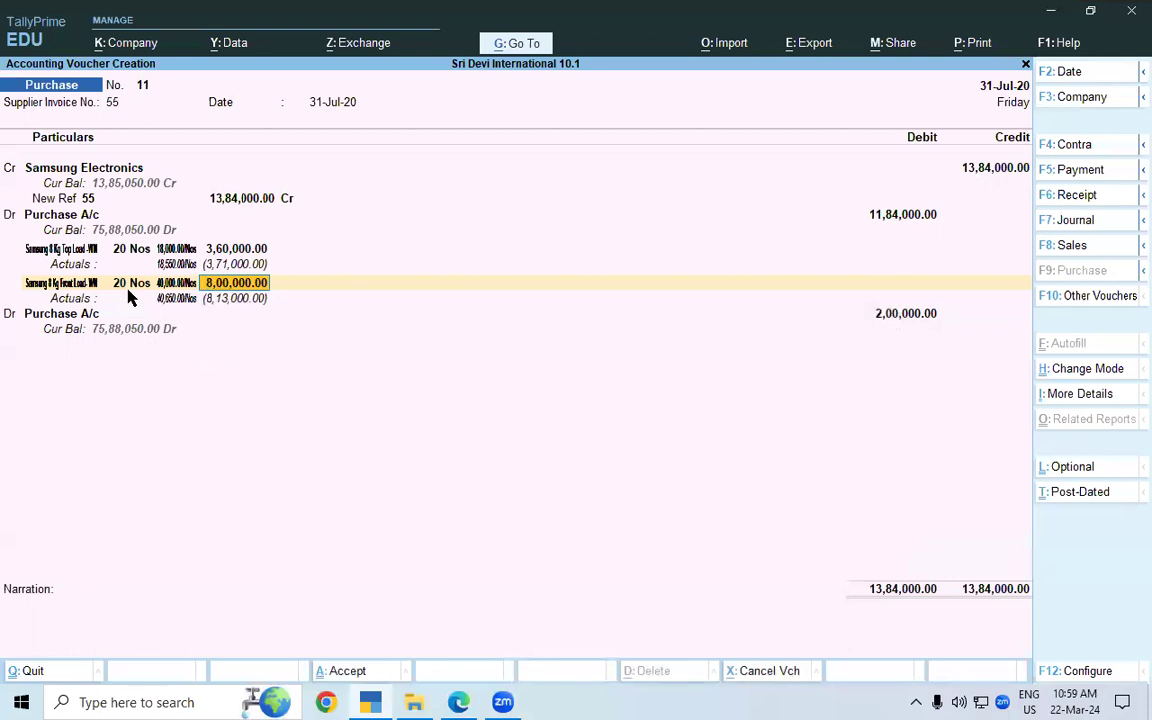
pyautogui.press('Up')
pyautogui.press('Down')
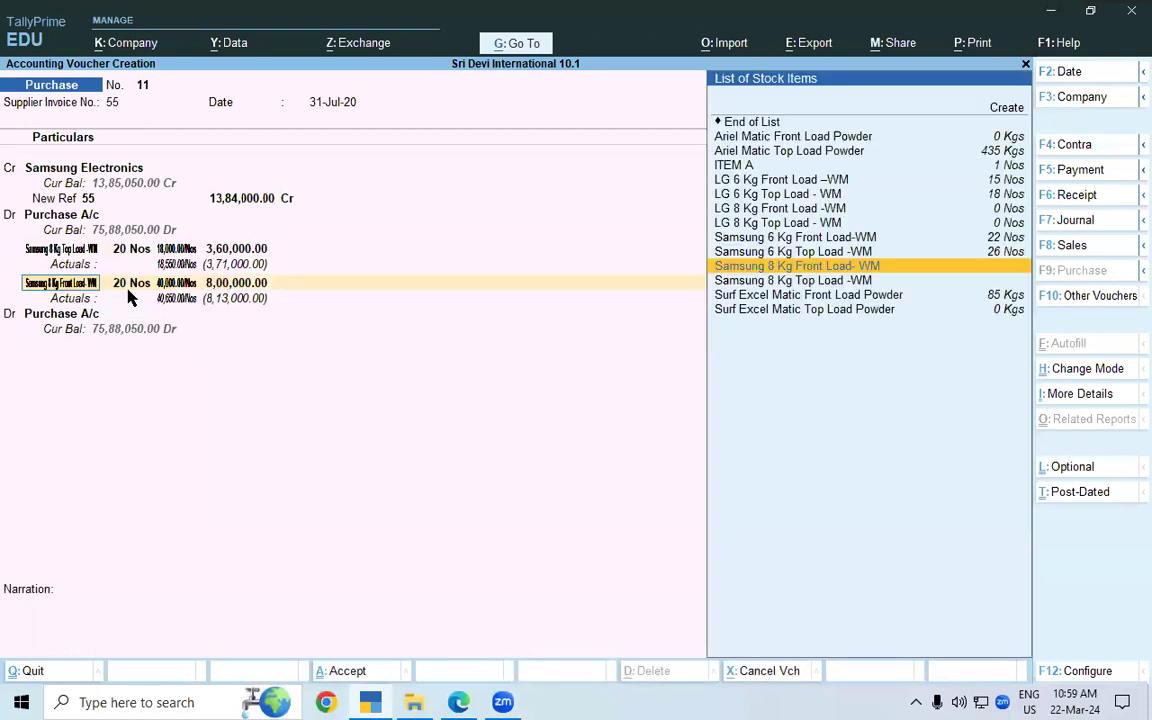
pyautogui.press('Return')
pyautogui.press('Return')
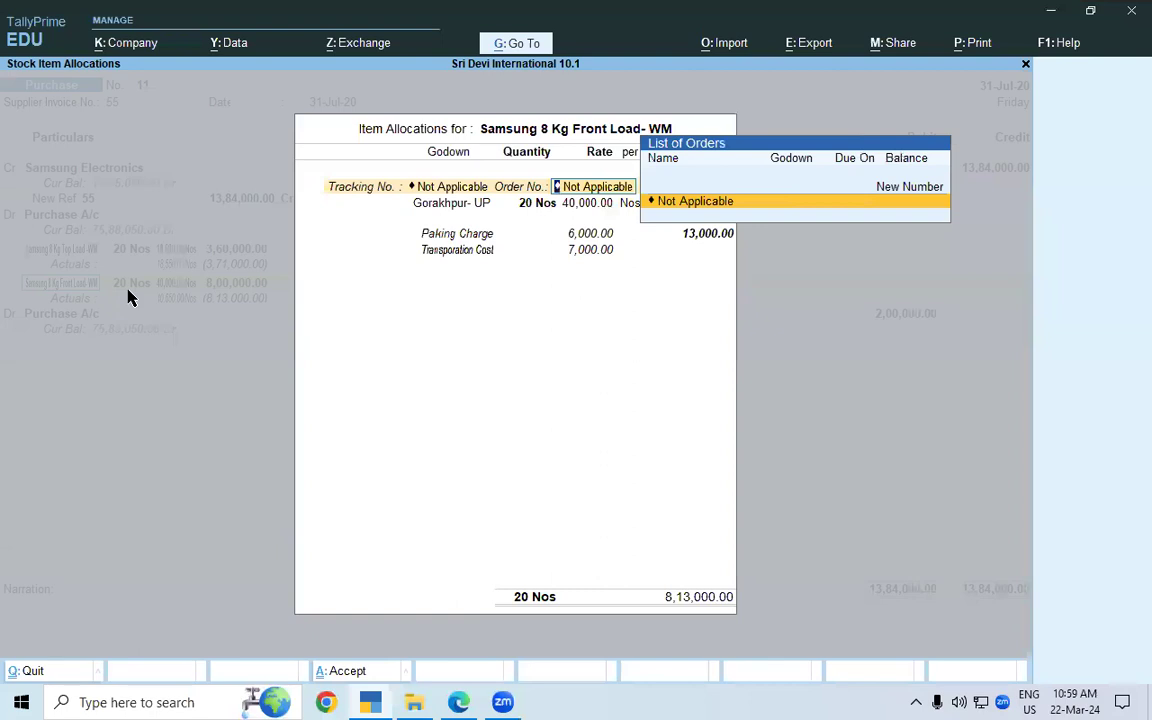
pyautogui.press('Return')
pyautogui.write('25')
pyautogui.press('Return')
# Step: Keep the Front Load item's 40,000 rate and its existing additional costs, and accept its item allocation
pyautogui.press('Return')
pyautogui.press('Return')
pyautogui.press('Return')
pyautogui.press('Return')
pyautogui.press('Return')
pyautogui.press('Return')
pyautogui.press('Return')
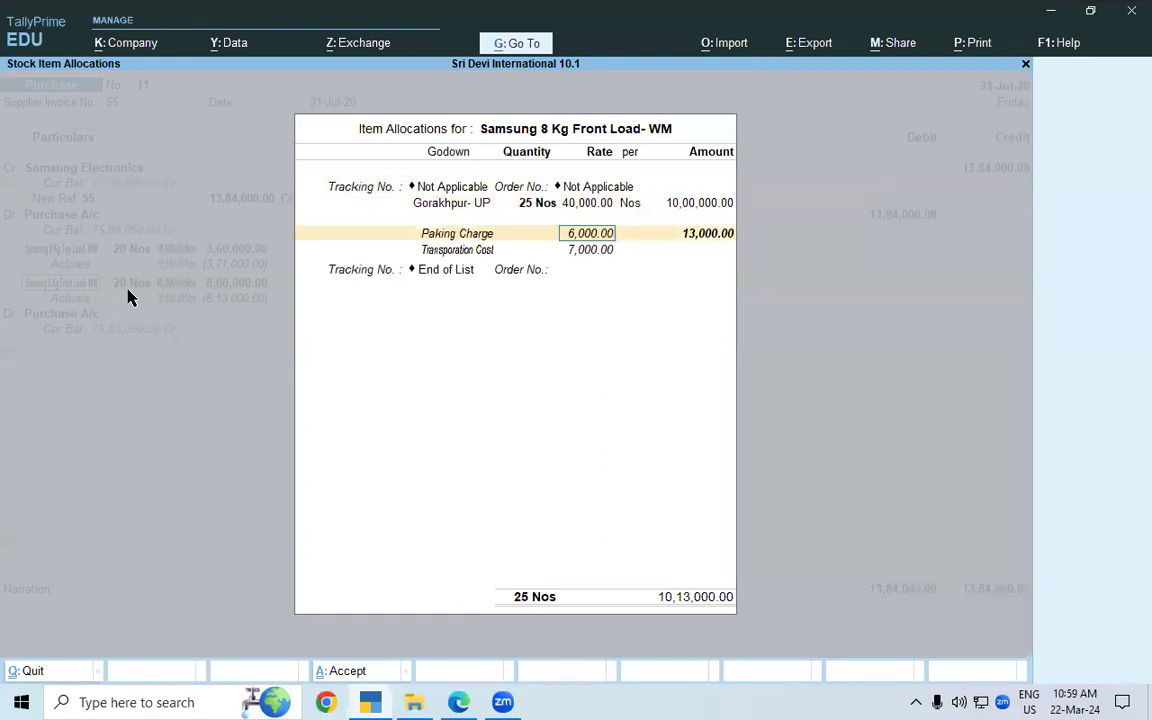
pyautogui.press('Return')
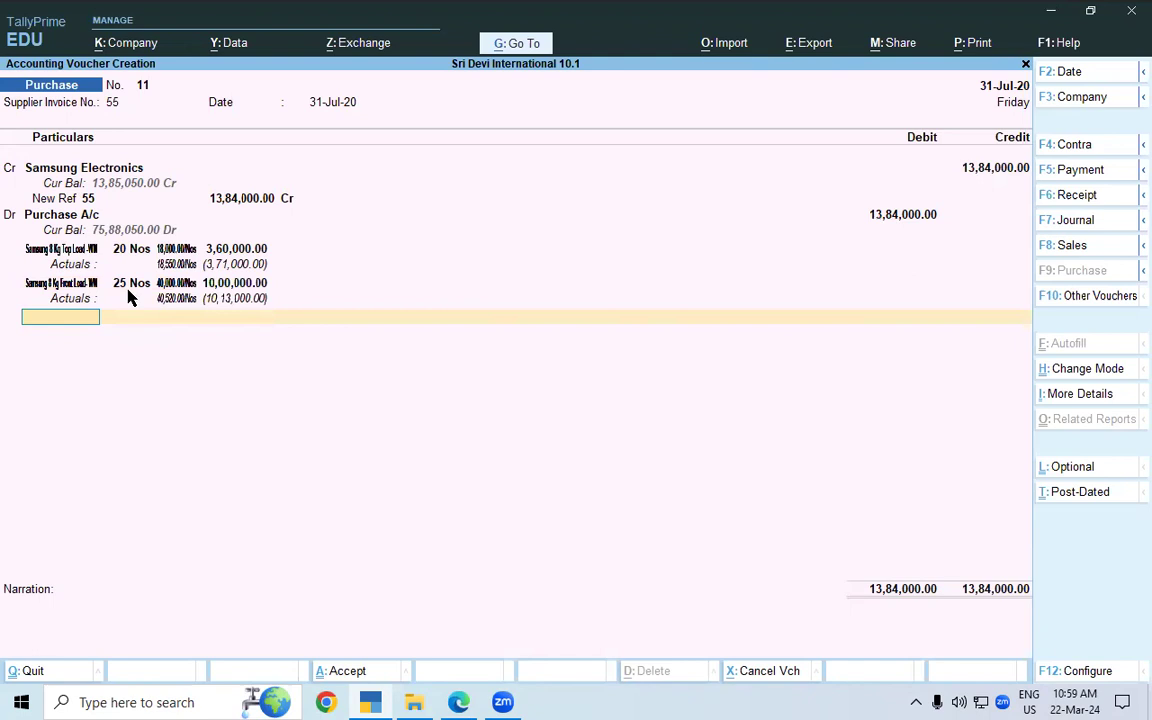
# Step: End the item list, save the Samsung Electronics purchase voucher with a blank narration and leave voucher creation
pyautogui.press('Return')
pyautogui.press('Return')
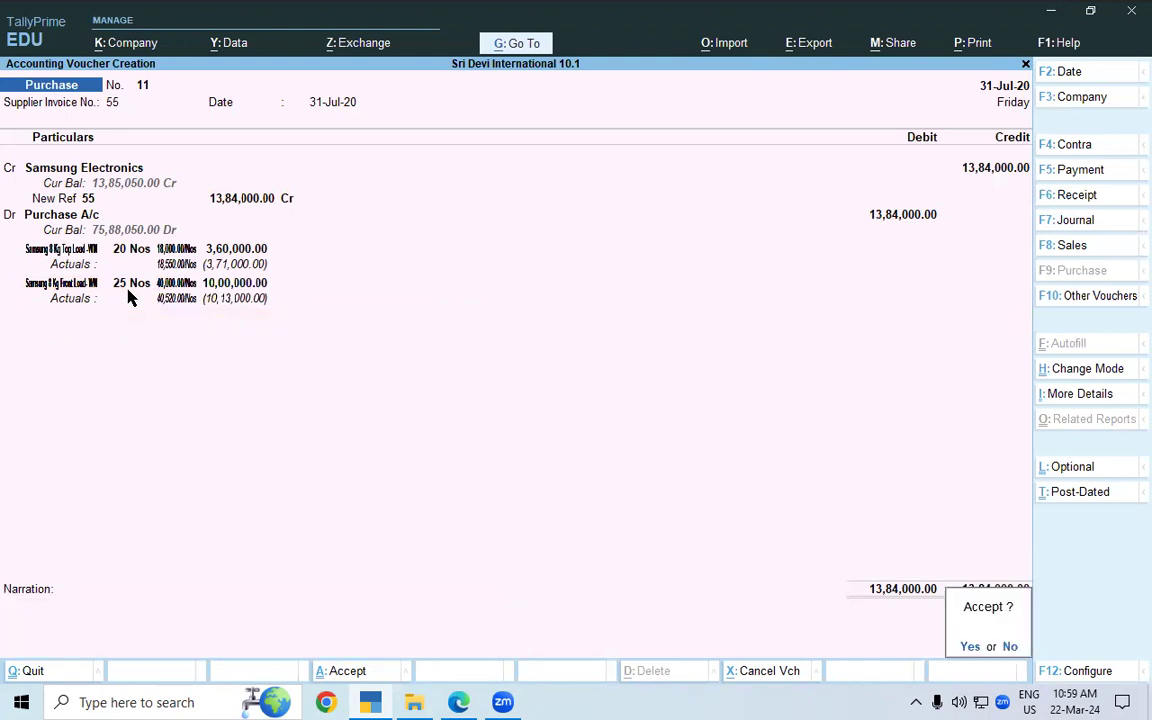
pyautogui.press('Return')
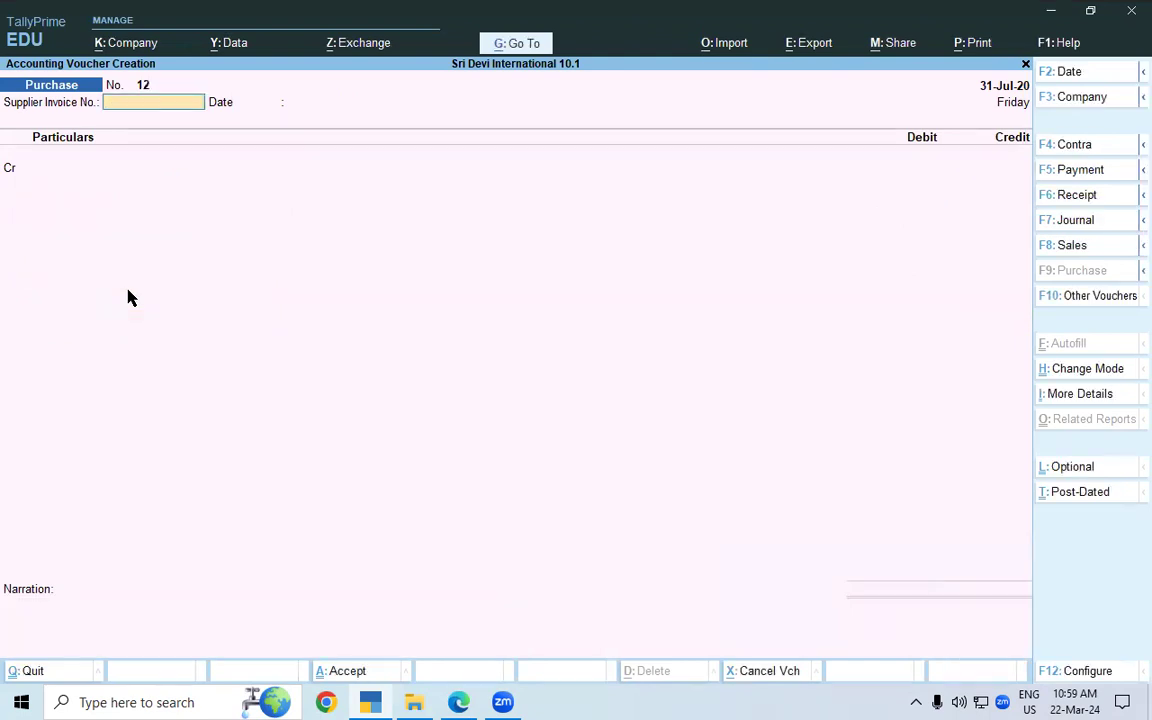
pyautogui.press('Escape')
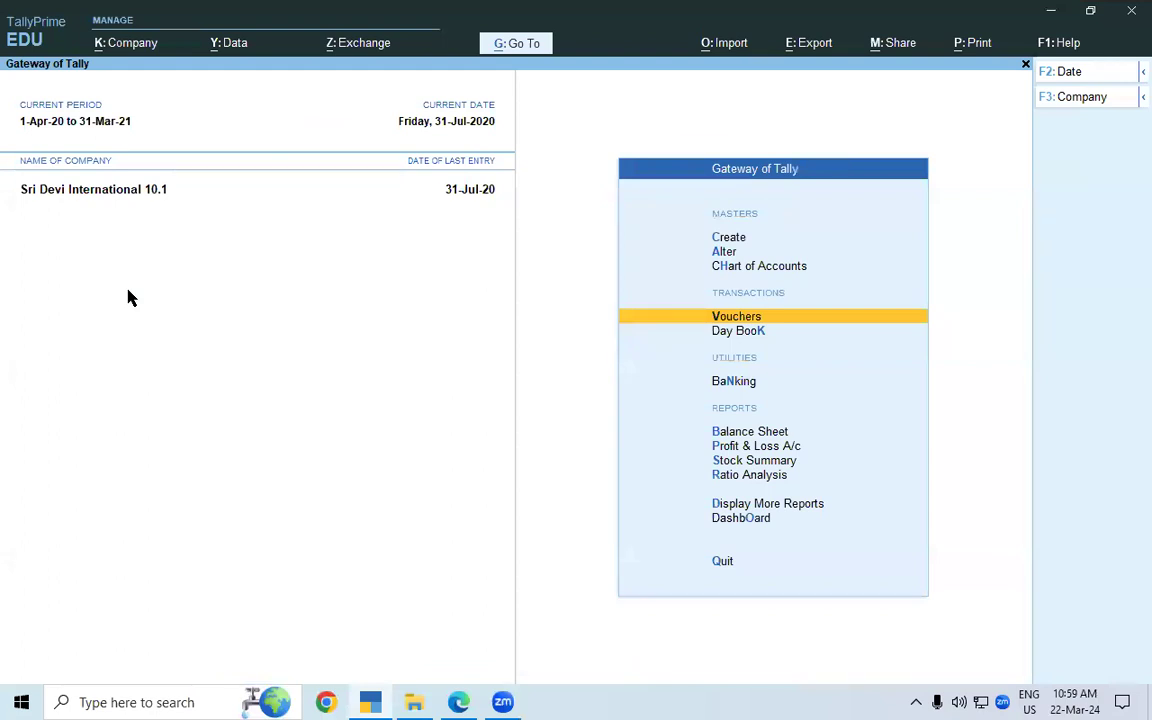
# Step: Open the Stock Summary from the Gateway of Tally and show it stock item-wise
pyautogui.press('Down')
pyautogui.press('Down')
pyautogui.press('Down')
pyautogui.press('Down')
pyautogui.press('Down')
pyautogui.press('Return')
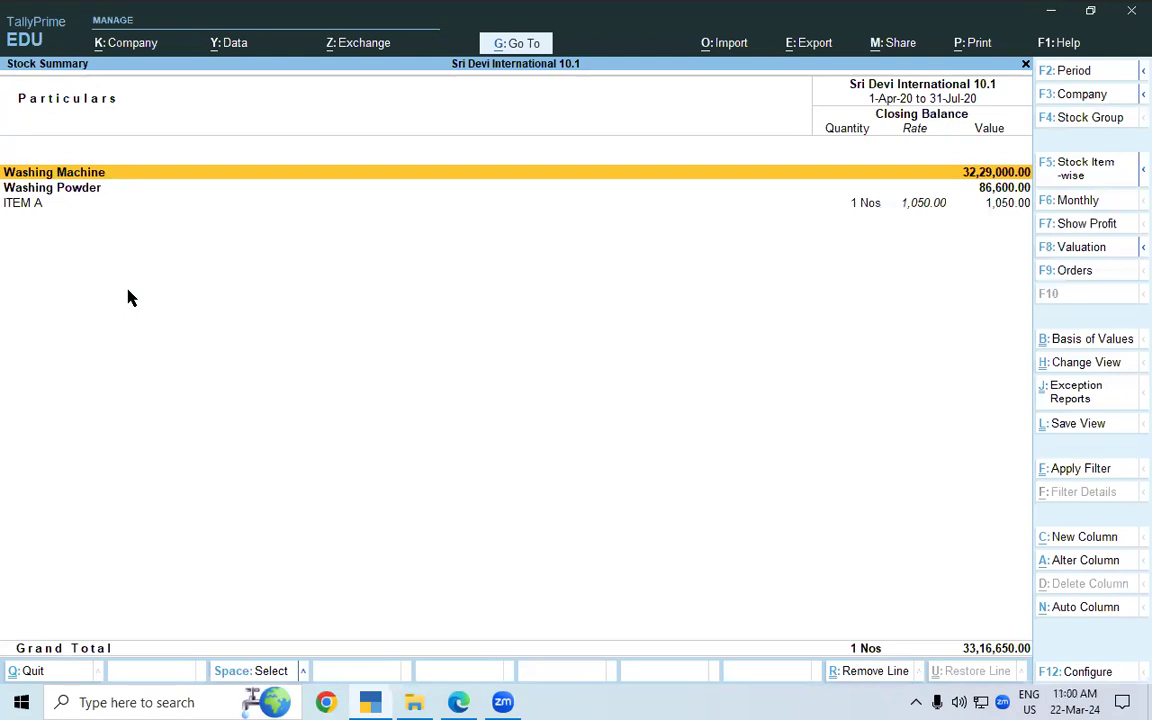
pyautogui.click(1062, 172)
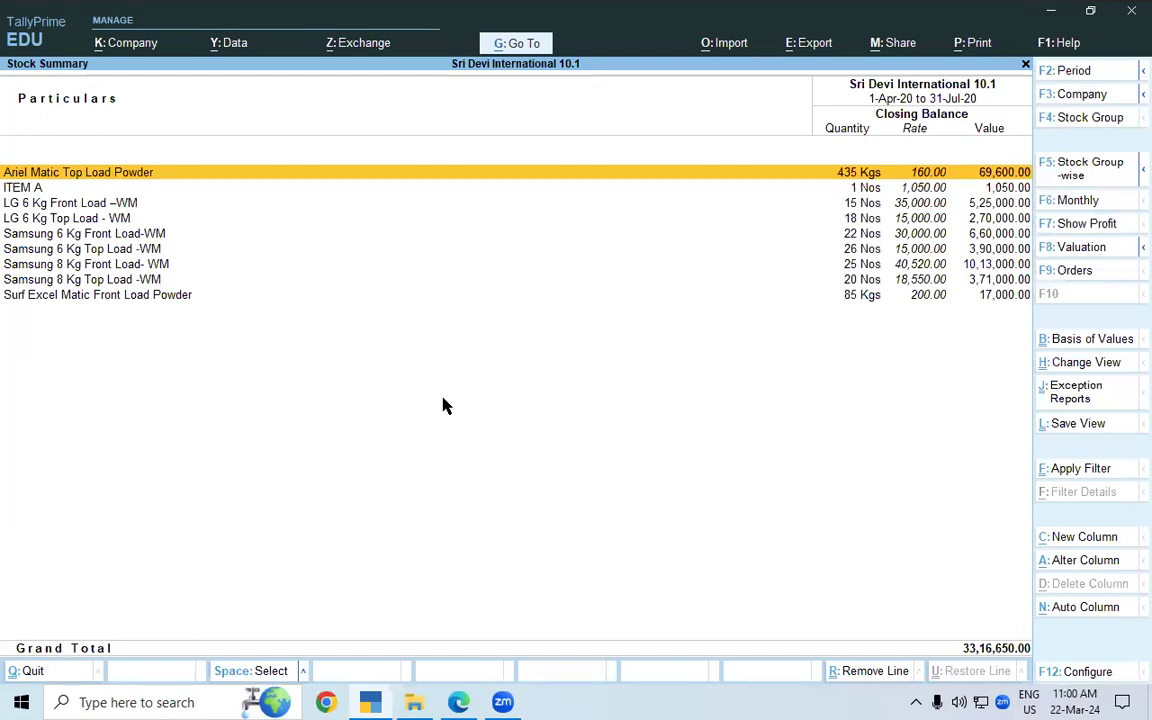
# Step: Check the purchased items in the lesson PDF, return to the Stock Summary and select Samsung 8 Kg Front Load- WM
pyautogui.click(458, 700)
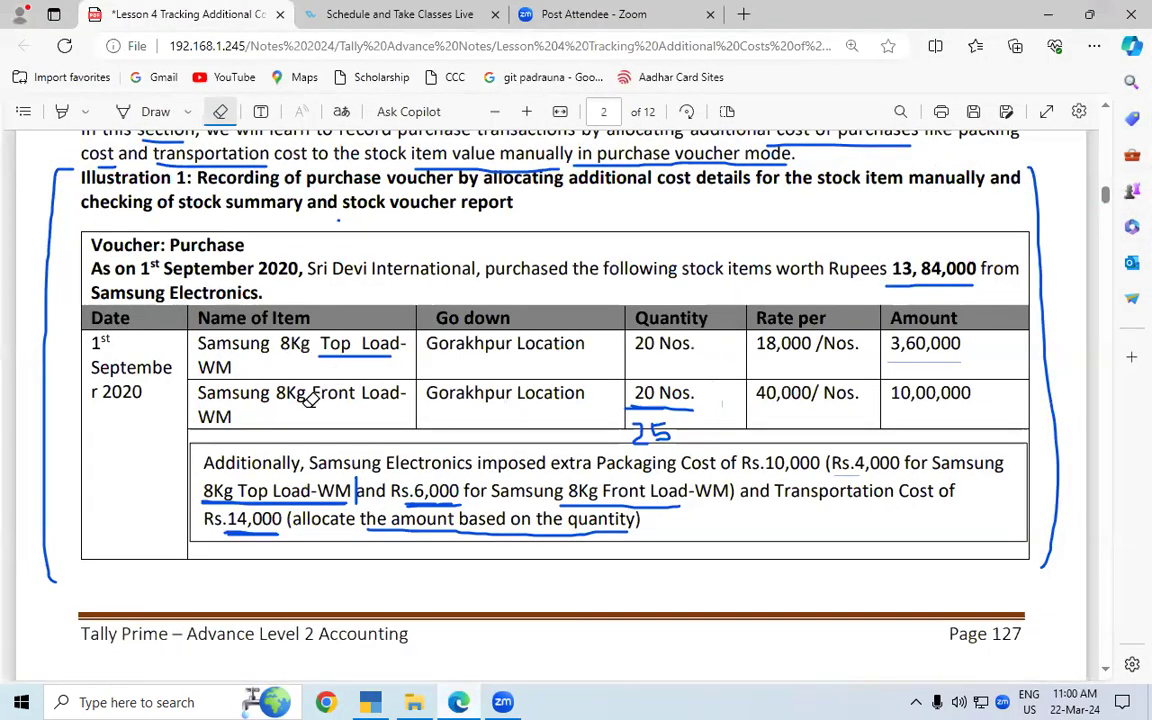
pyautogui.hotkey('alt', 'Tab')
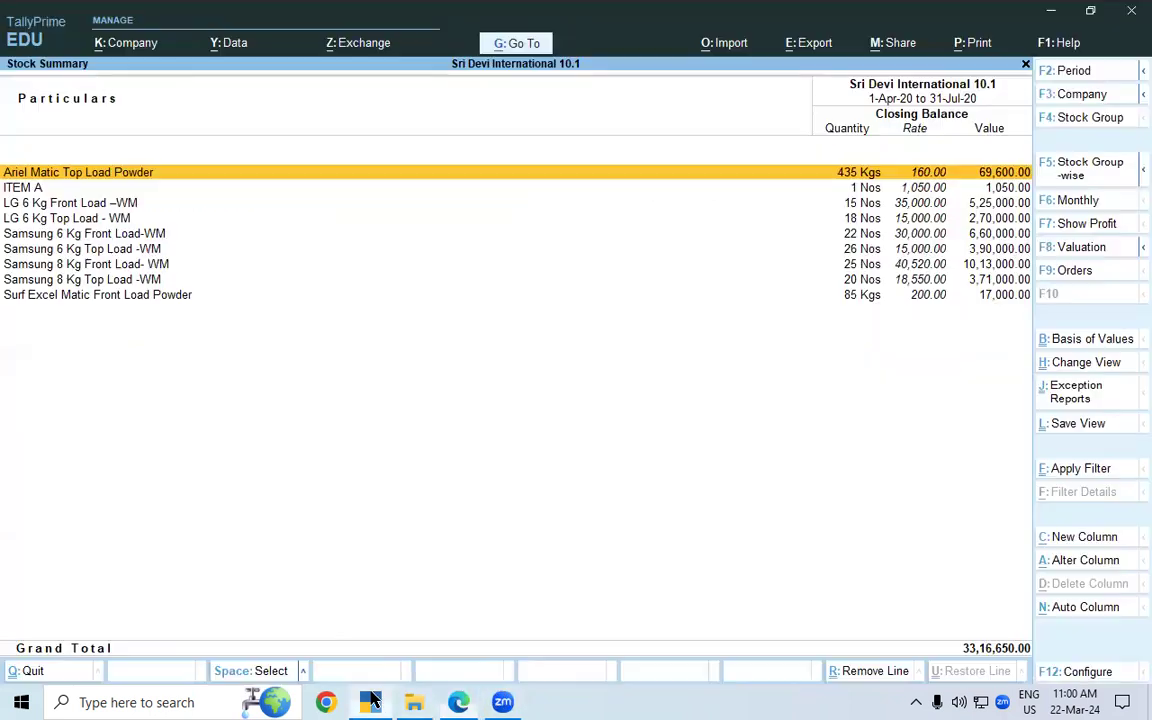
pyautogui.click(105, 265)
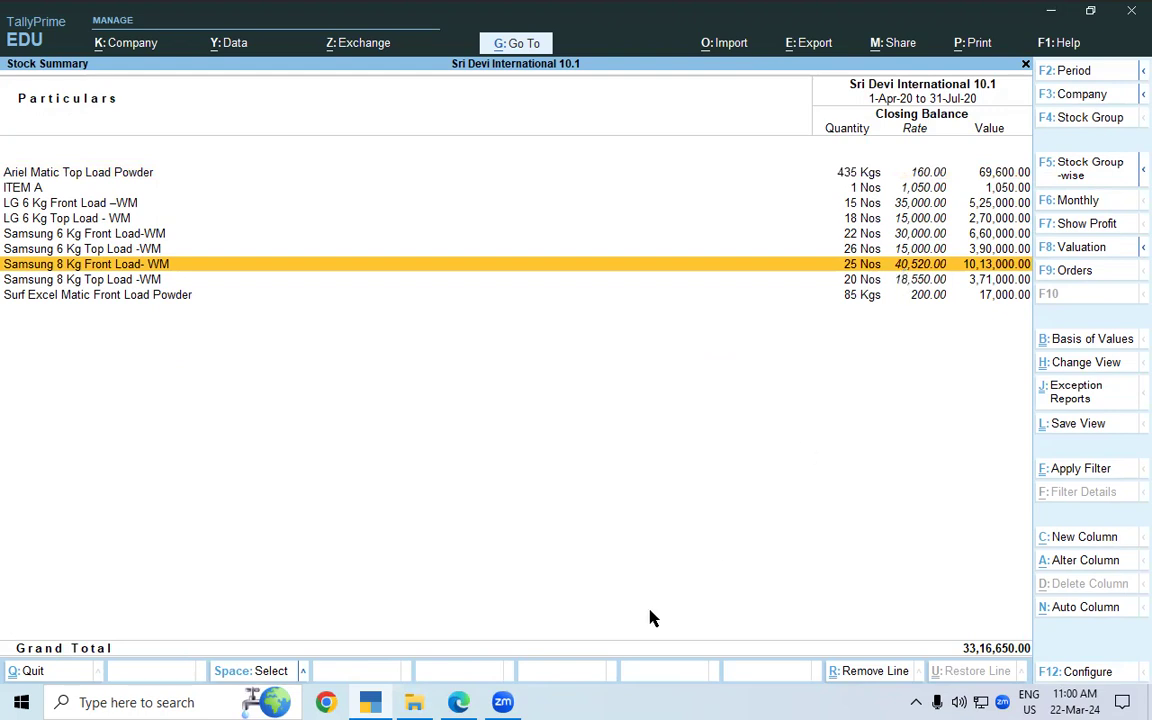
# Step: Switch to the lesson PDF and underline the 40,000 rate of Samsung 8Kg Front Load-WM with the Draw tool
pyautogui.click(462, 701)
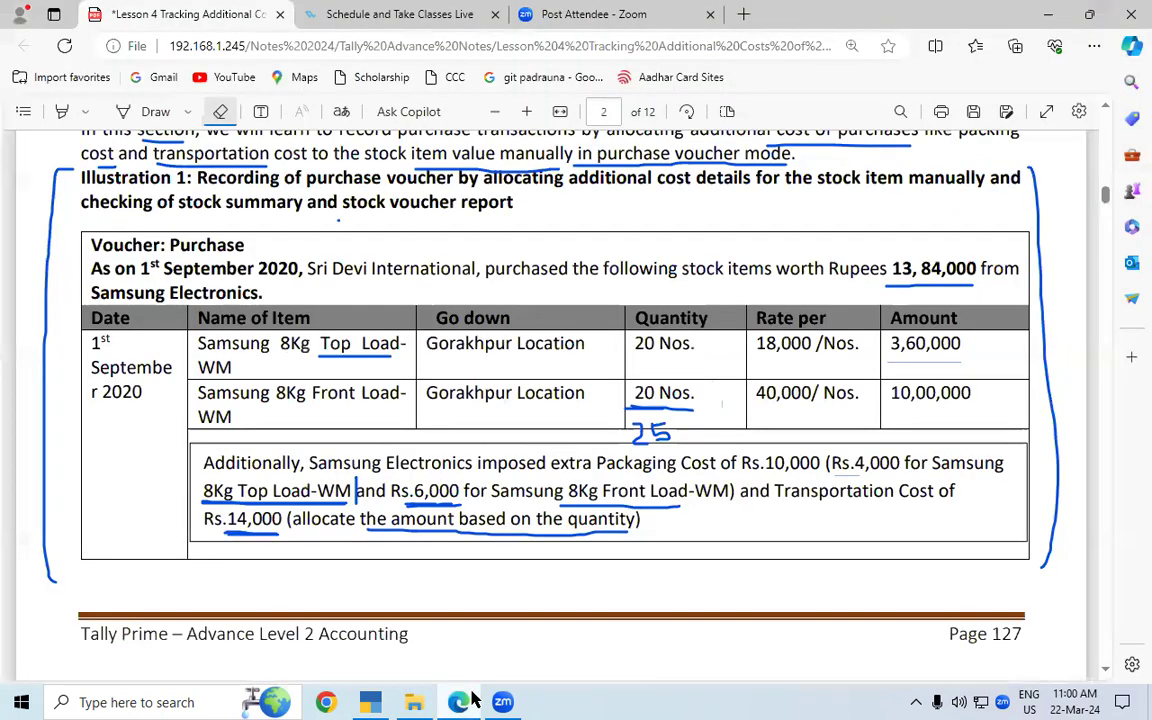
pyautogui.click(155, 111)
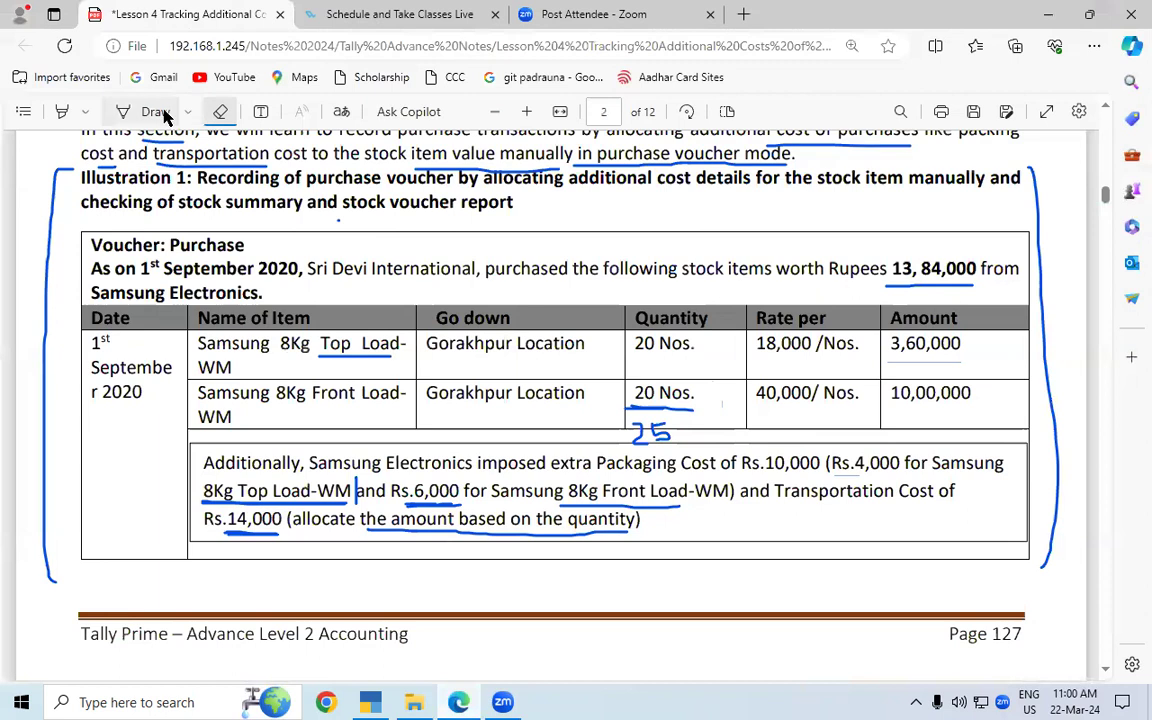
pyautogui.moveTo(756, 405); pyautogui.dragTo(810, 405)
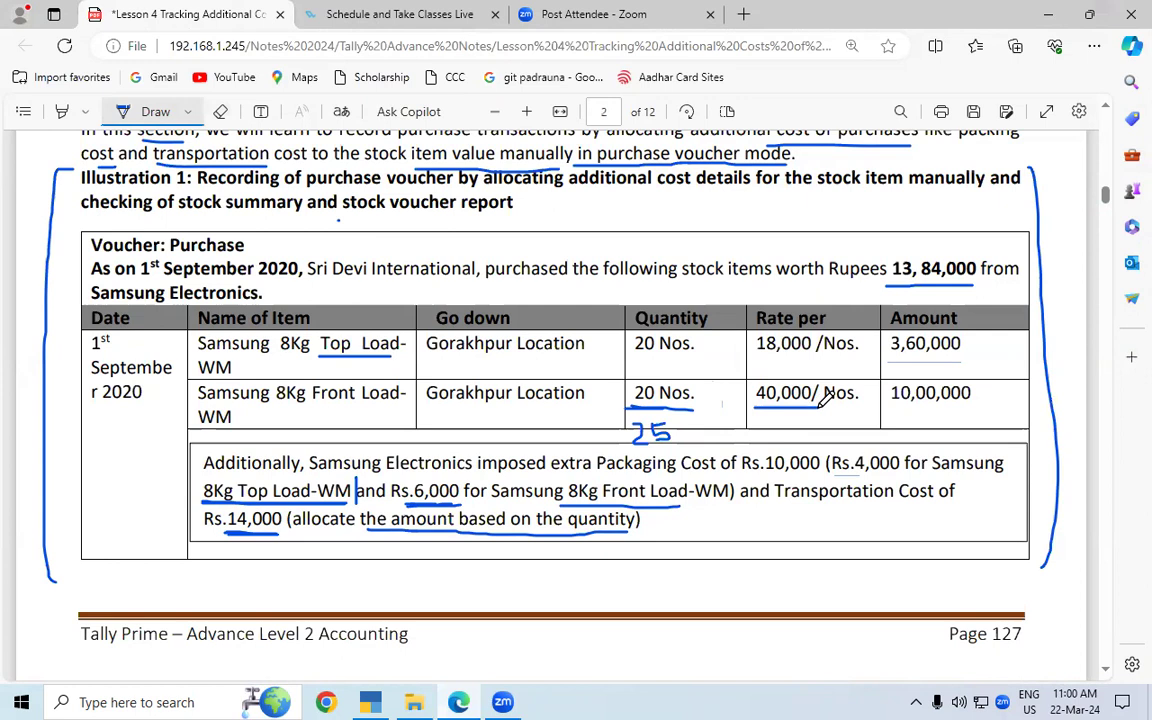
# Step: Underline the 40,000 rate a second time, then the 8Kg of the Top Load item and its 18,000 rate in the purchase table
pyautogui.moveTo(757, 408); pyautogui.dragTo(807, 404)
pyautogui.moveTo(270, 367); pyautogui.dragTo(310, 366)
pyautogui.moveTo(757, 363); pyautogui.dragTo(805, 360)
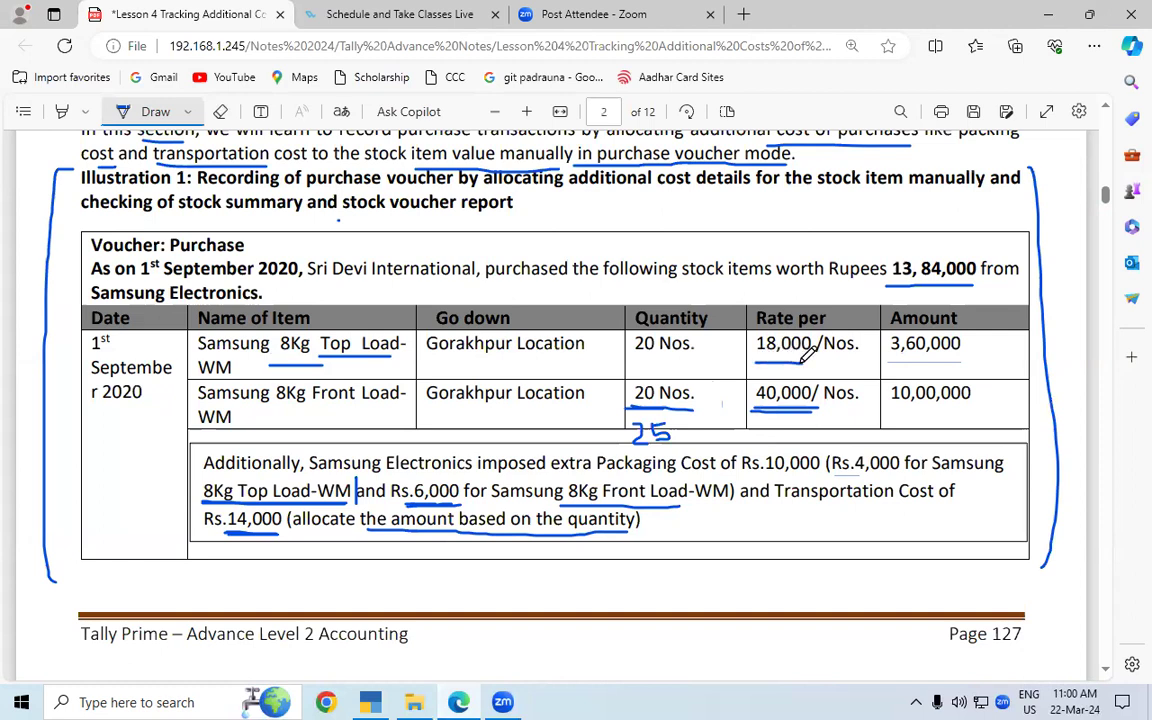
# Step: Switch to TallyPrime, select Samsung 8 Kg Top Load -WM in the Stock Summary to check its rate, and return to the lesson PDF
pyautogui.click(362, 701)
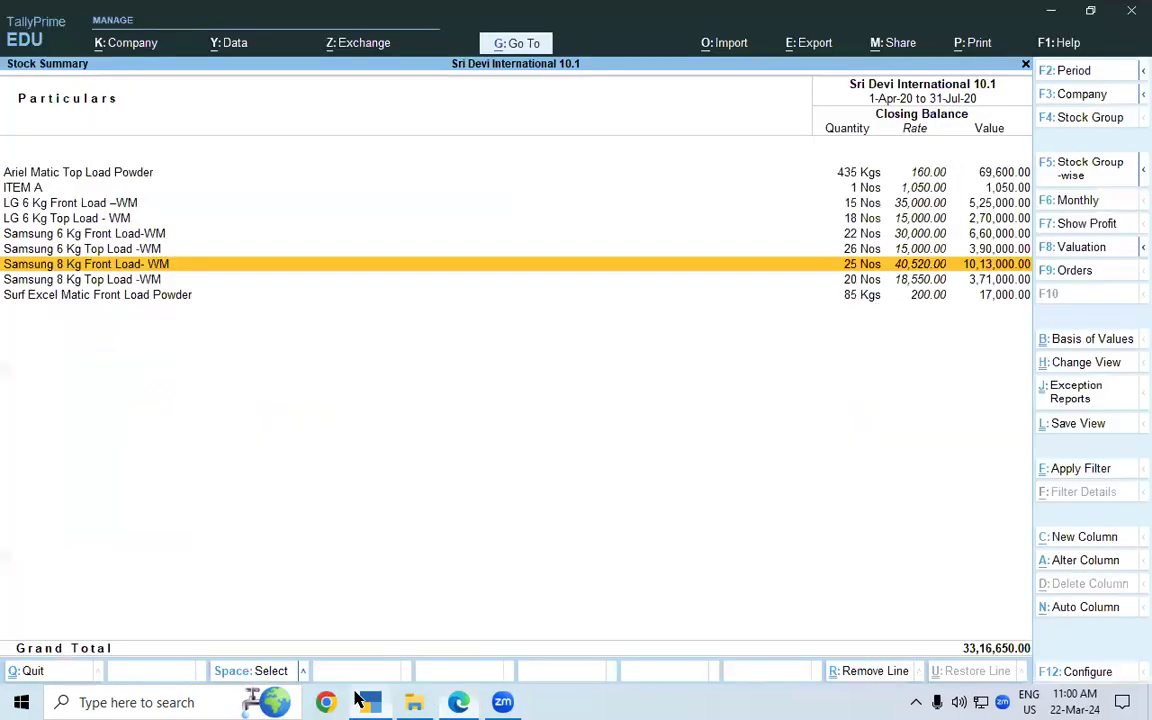
pyautogui.click(340, 279)
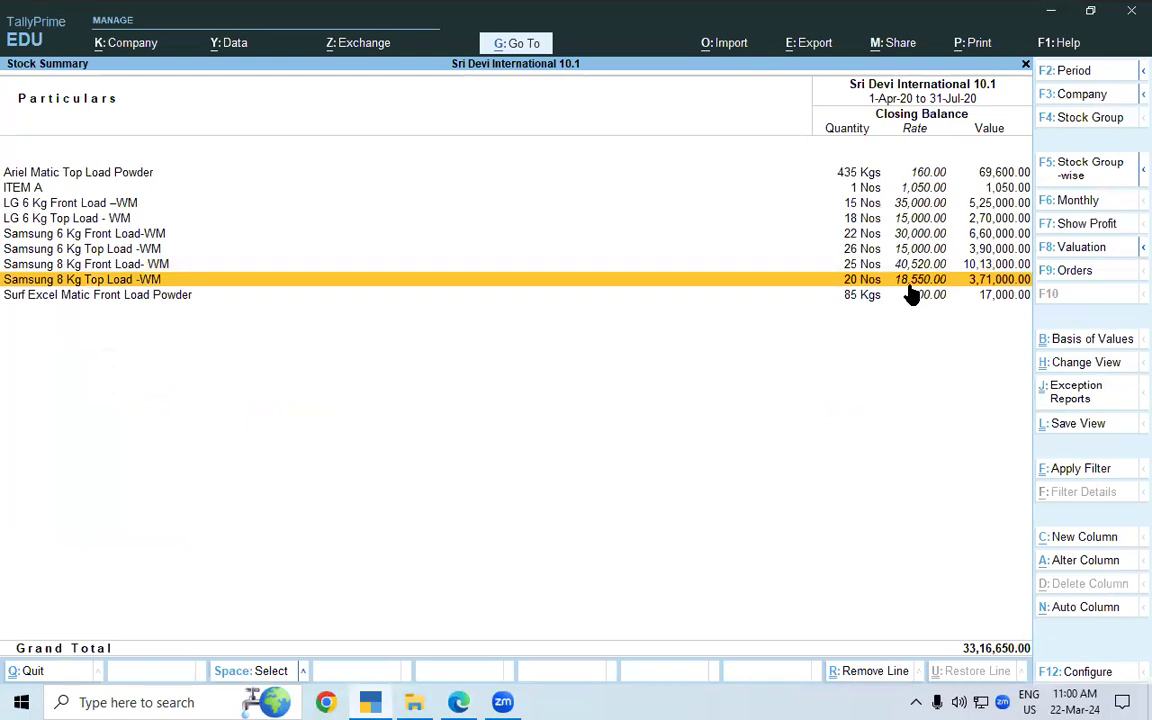
pyautogui.click(465, 697)
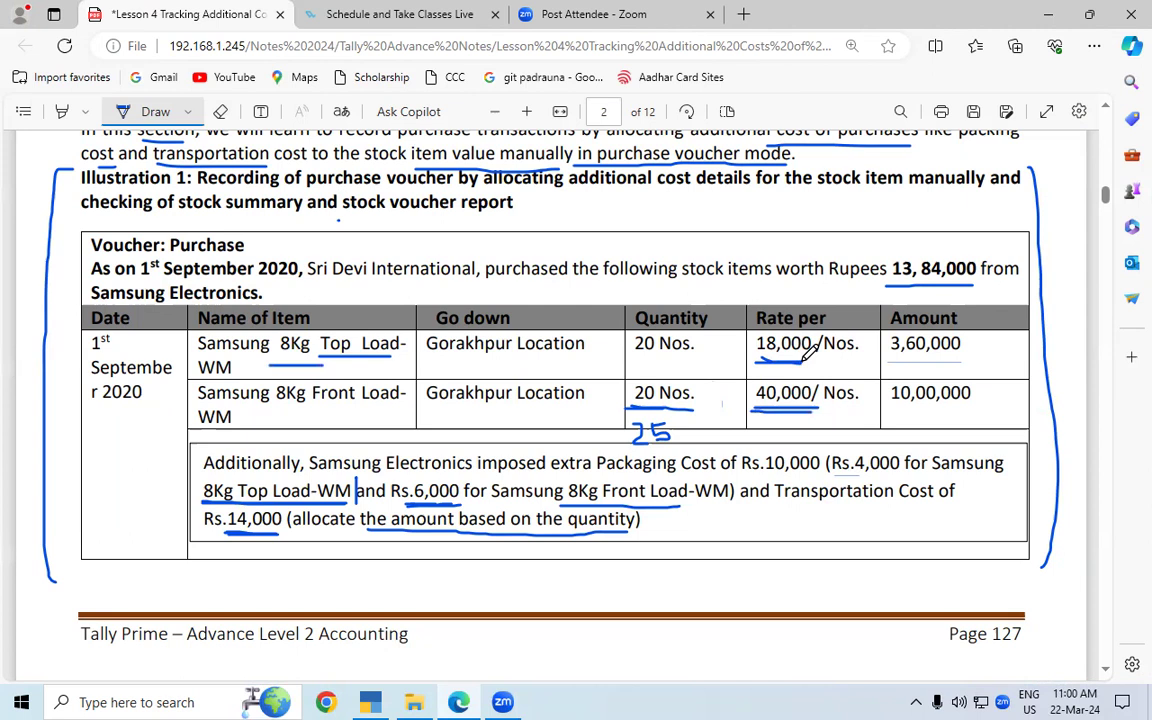
# Step: Find Figure 4.5, the Stock Summary Report screen, in the lesson PDF and circle the closing rates of both Samsung 8Kg items
pyautogui.click(1104, 670)
pyautogui.scroll(-12, 1104, 675)
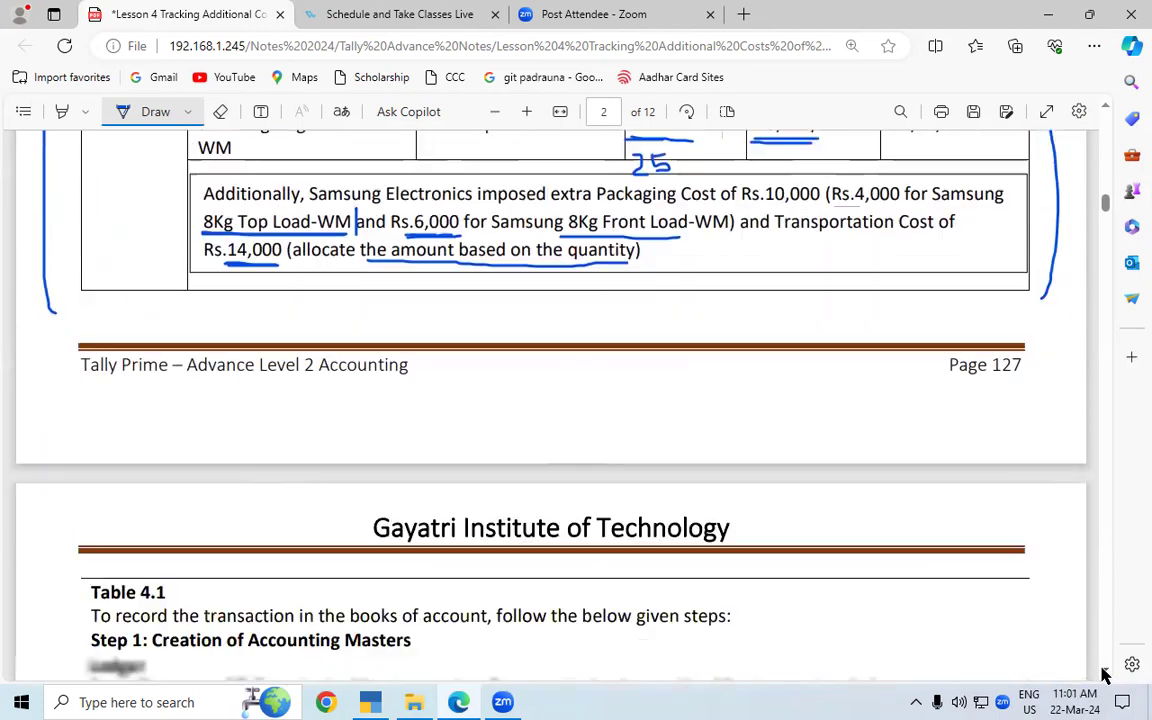
pyautogui.scroll(-5, 1104, 675)
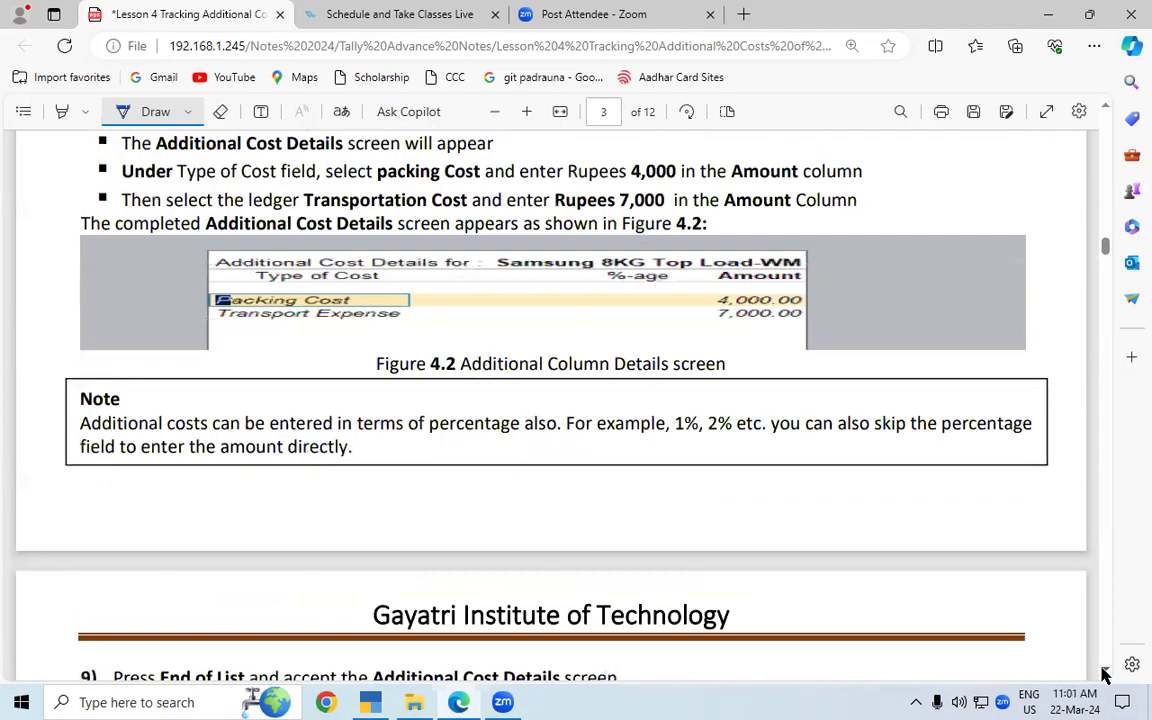
pyautogui.scroll(-7, 1104, 675)
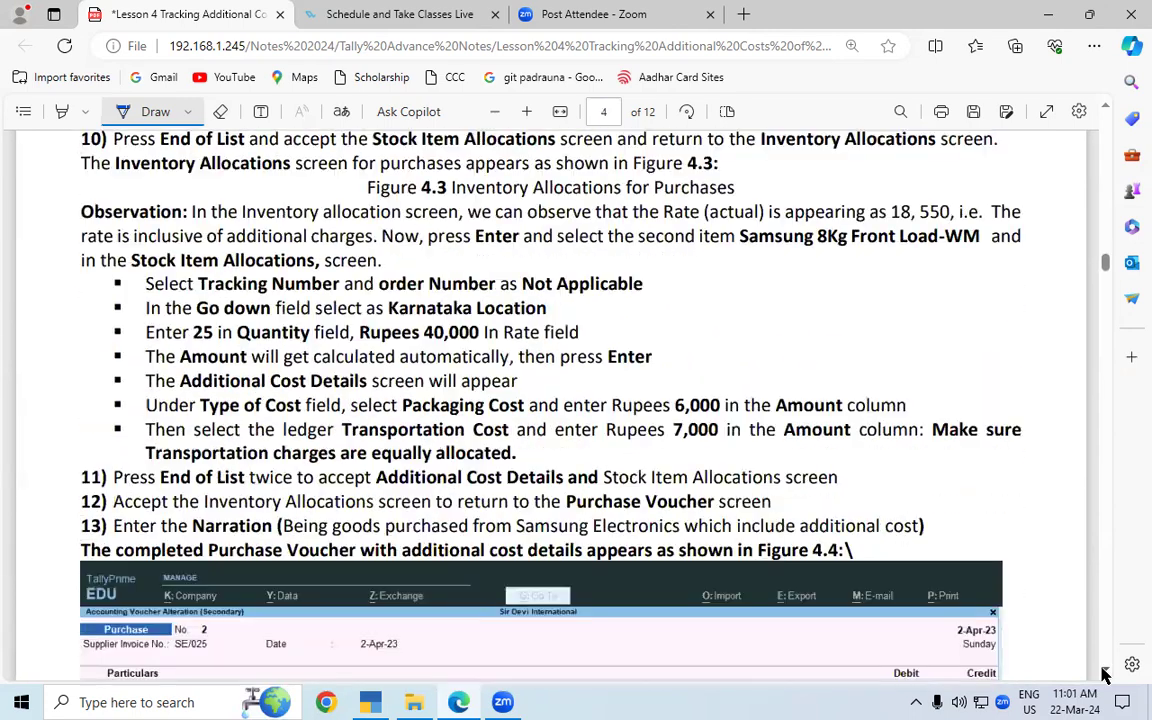
pyautogui.scroll(-6, 1104, 675)
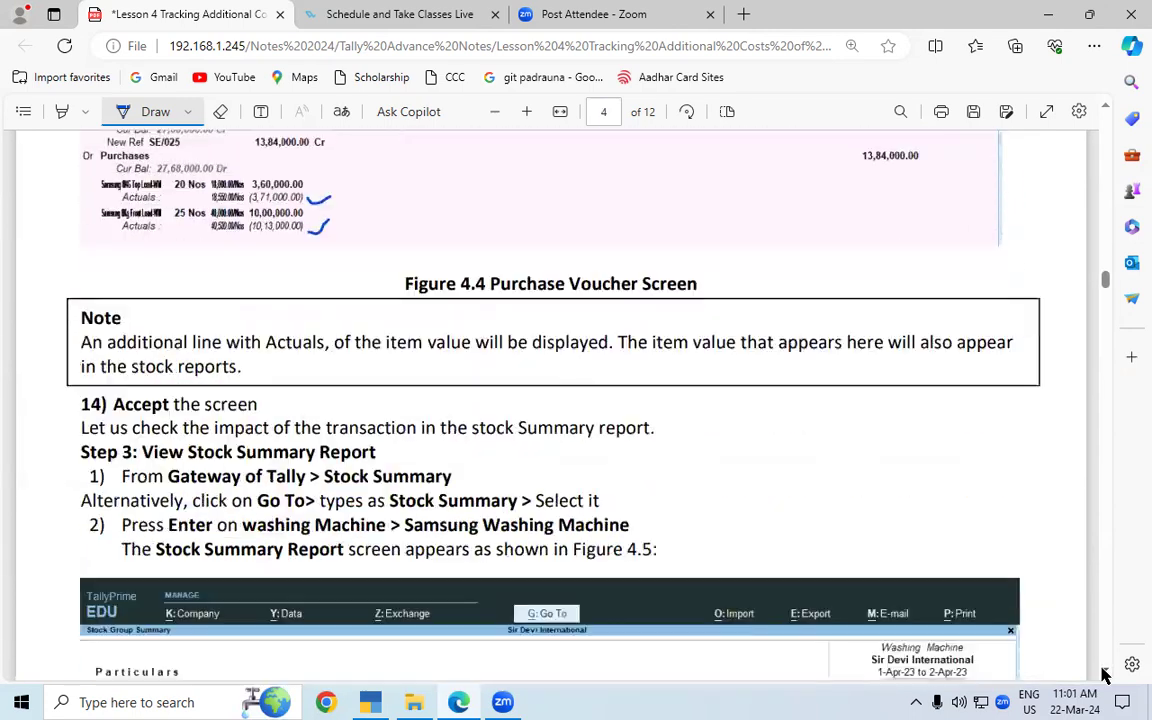
pyautogui.scroll(-2, 1104, 675)
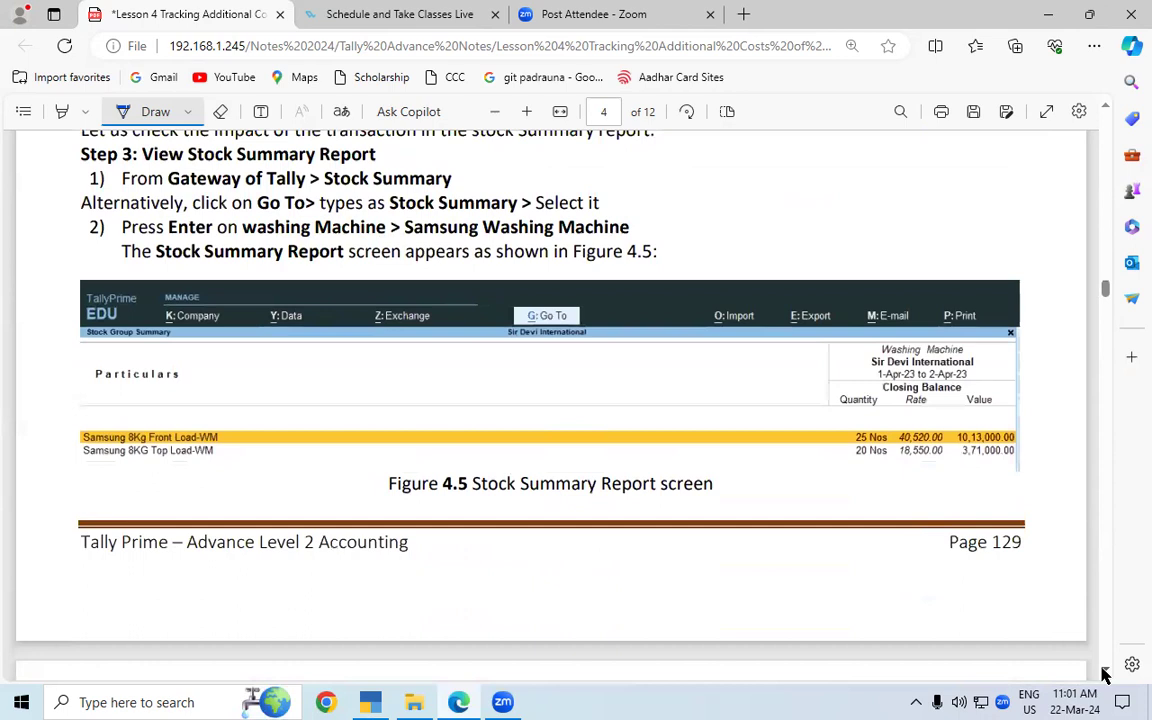
pyautogui.moveTo(950, 414)
pyautogui.mouseDown()
pyautogui.moveTo(916, 402)
pyautogui.moveTo(898, 418)
pyautogui.moveTo(905, 460)
pyautogui.moveTo(947, 452)
pyautogui.moveTo(953, 410)
pyautogui.mouseUp()
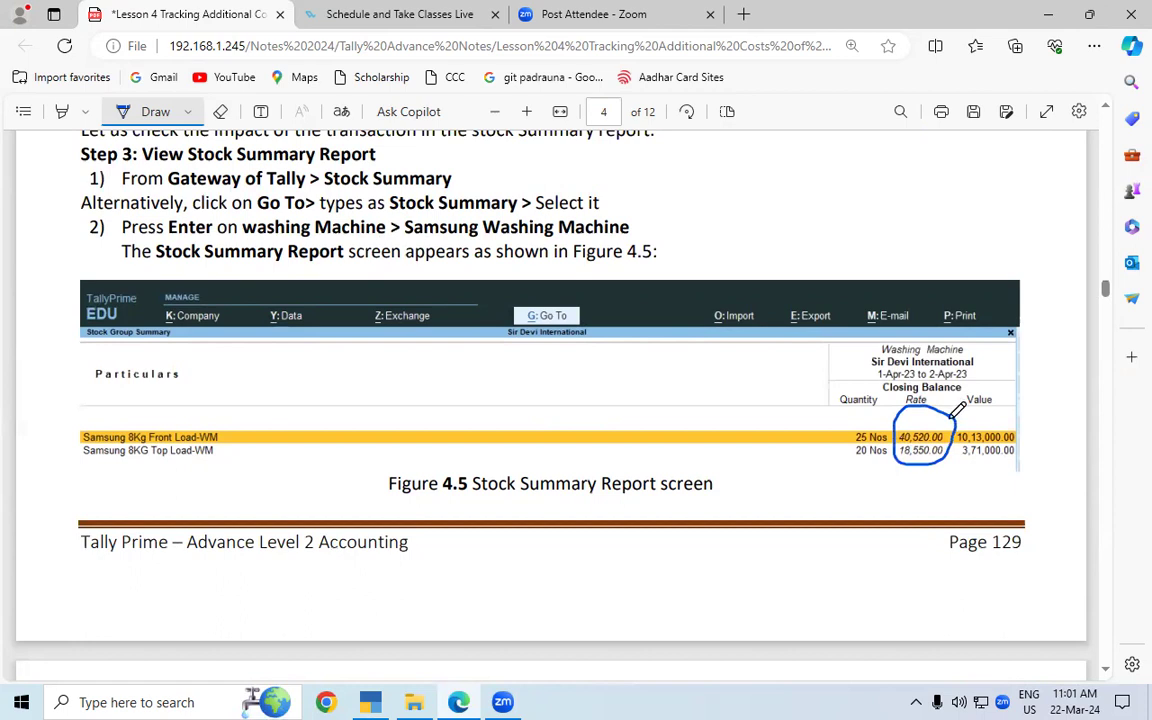
# Step: In the Observation paragraph on page 5 of the PDF, underline "Samsung 8Kg", "rate is displaying" and the amount 18,550
pyautogui.click(1105, 669)
pyautogui.scroll(-5, 1105, 676)
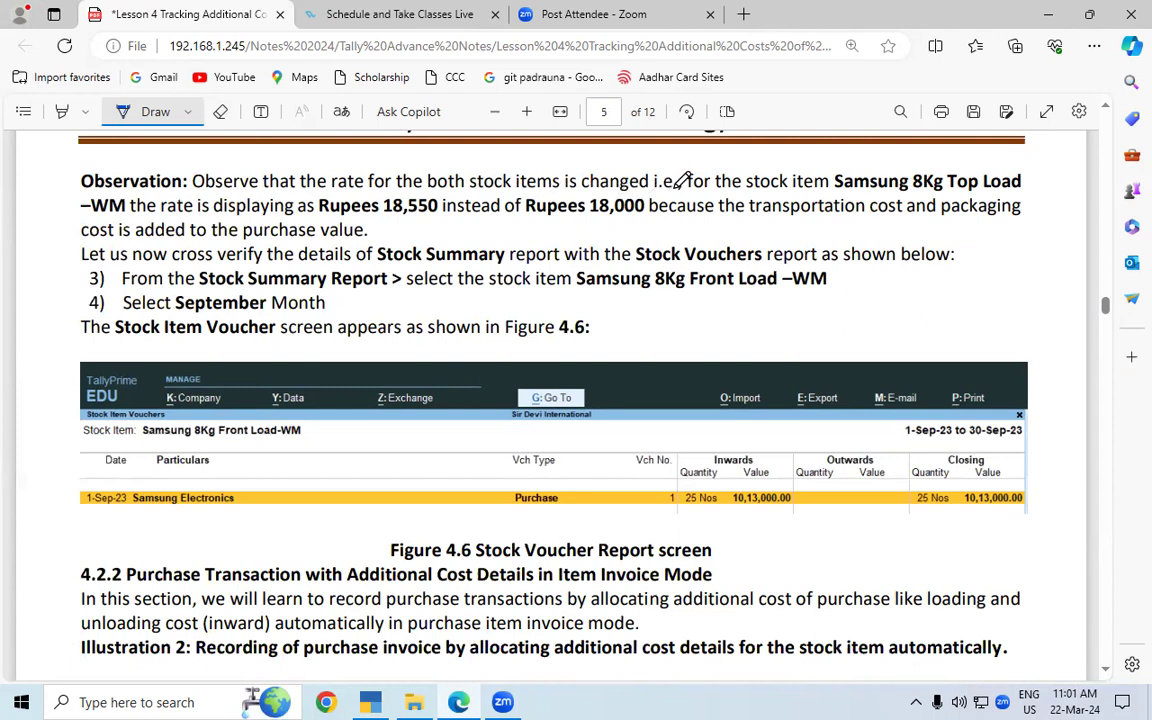
pyautogui.moveTo(834, 193); pyautogui.dragTo(936, 206)
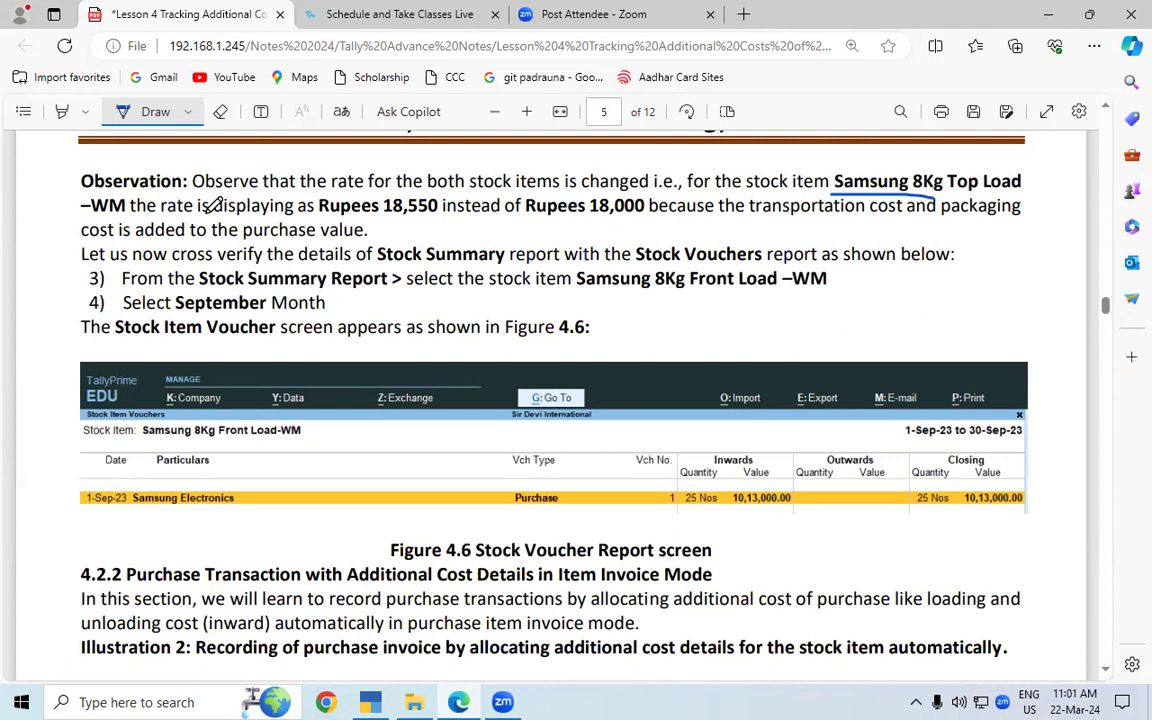
pyautogui.moveTo(152, 217); pyautogui.dragTo(294, 217)
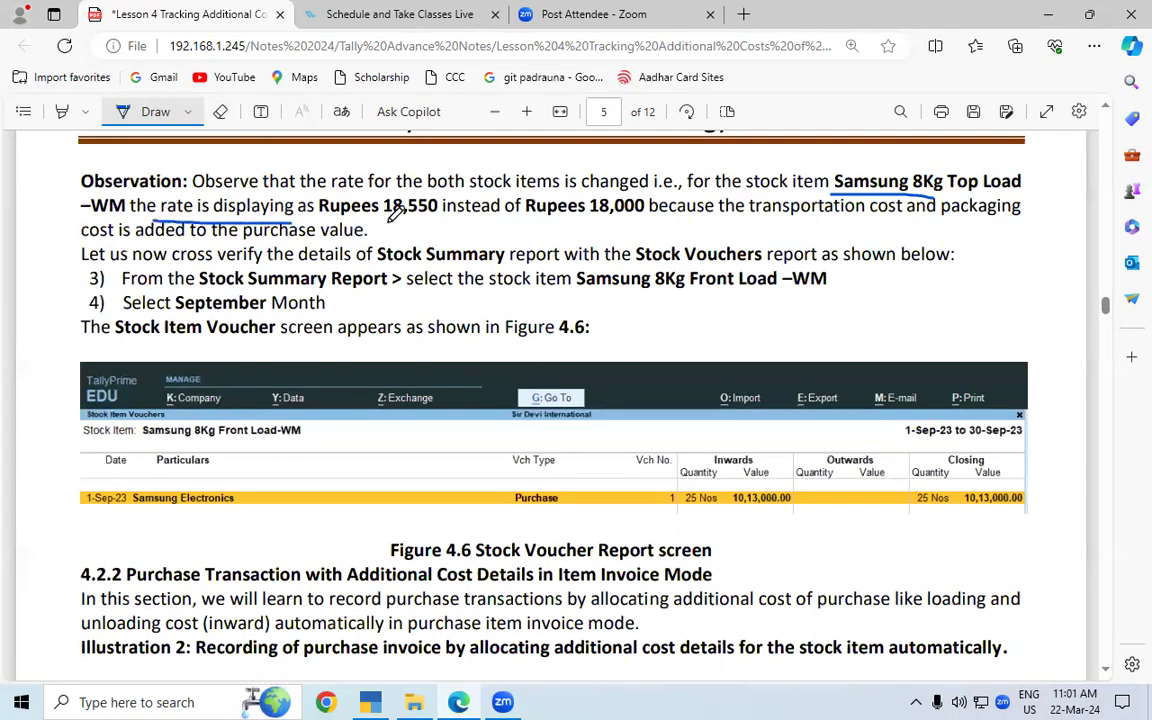
pyautogui.moveTo(383, 215); pyautogui.dragTo(438, 214)
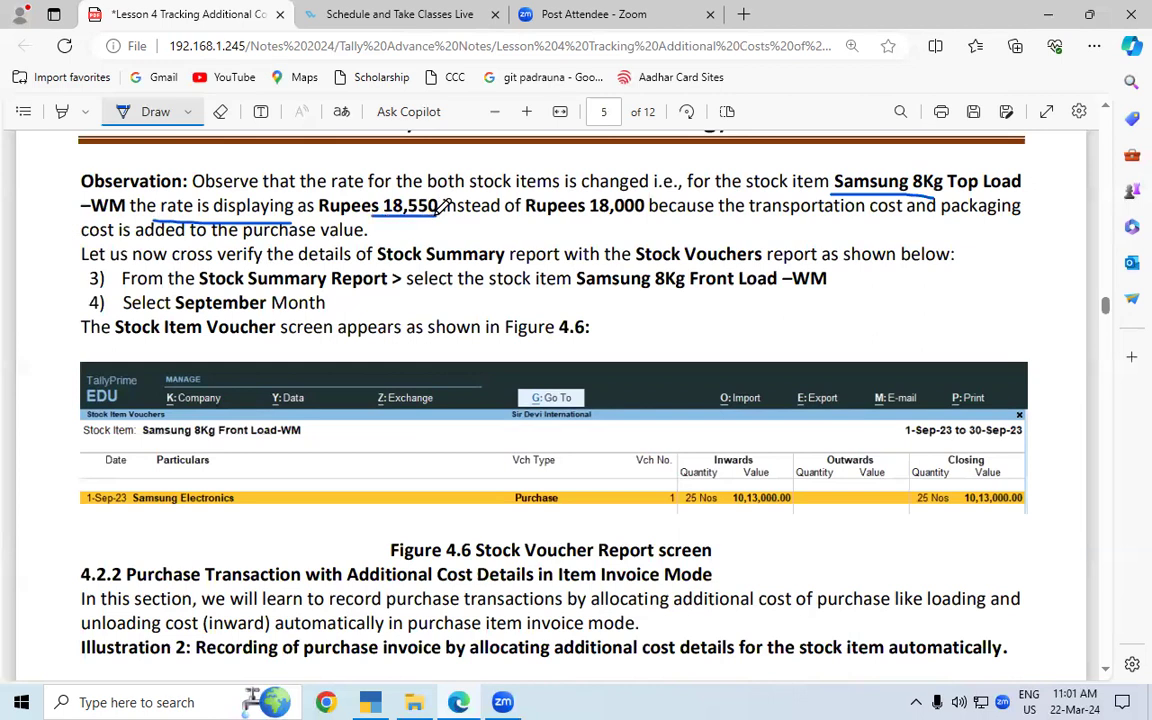